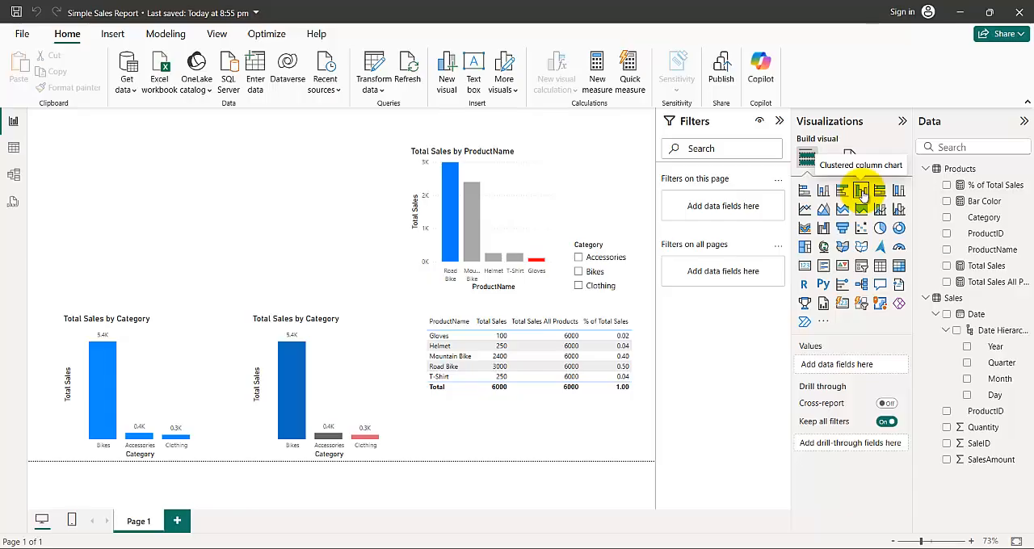
- Add a clustered column chart to the empty area of the report page, showing Total Sales by Category
{"action": "left_click", "coordinate": [862, 192]}
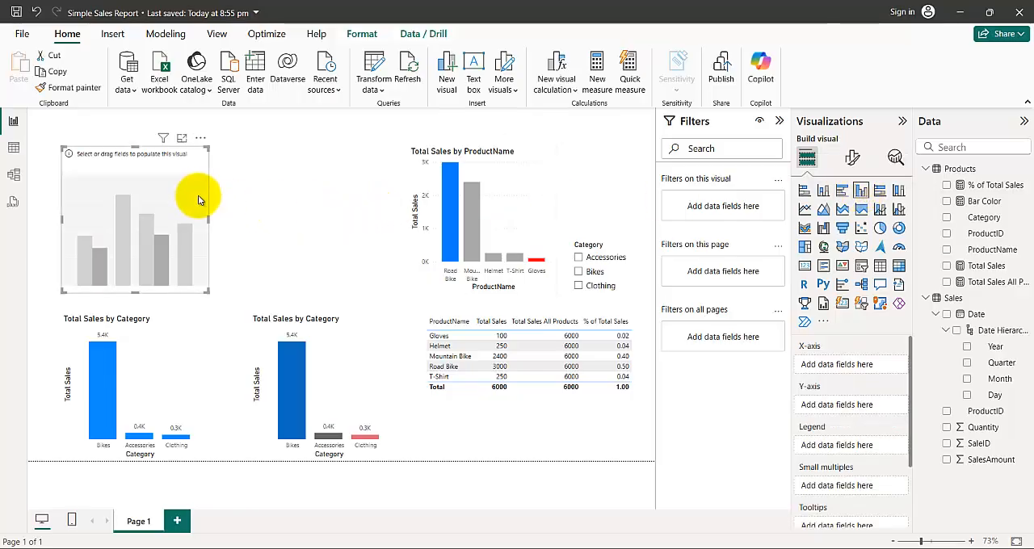
{"action": "left_click", "coordinate": [988, 267]}
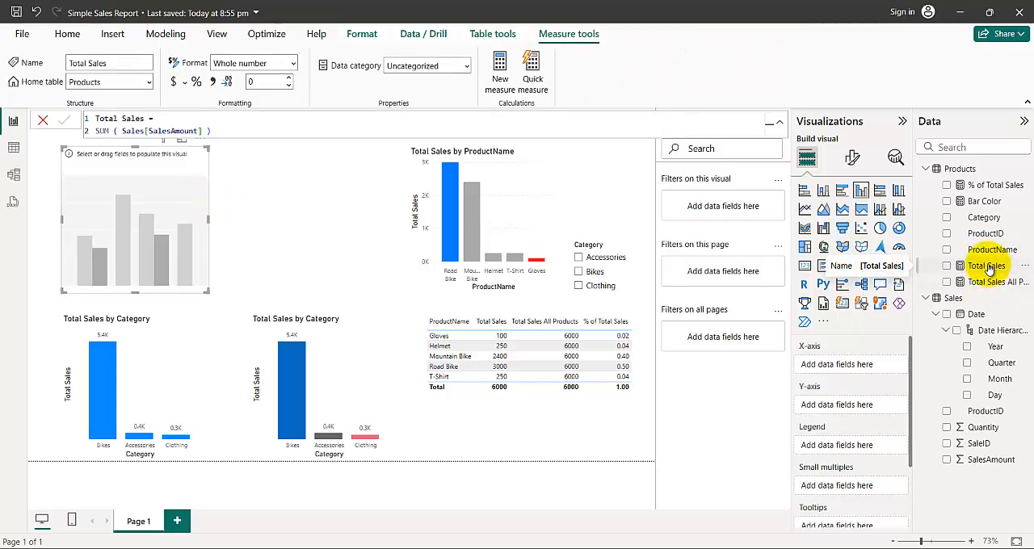
{"action": "left_click_drag", "start_coordinate": [988, 269], "coordinate": [162, 234]}
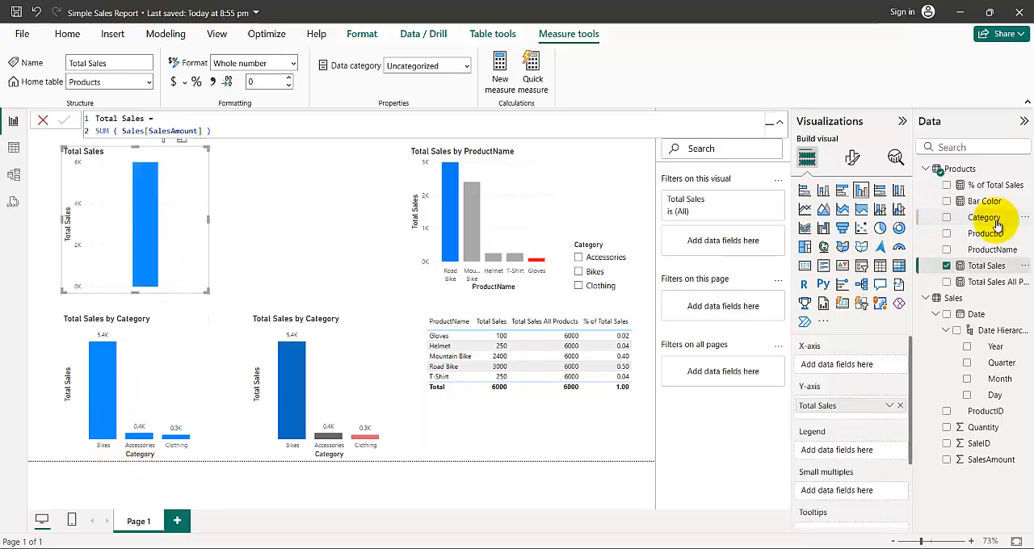
{"action": "left_click_drag", "start_coordinate": [993, 223], "coordinate": [167, 244]}
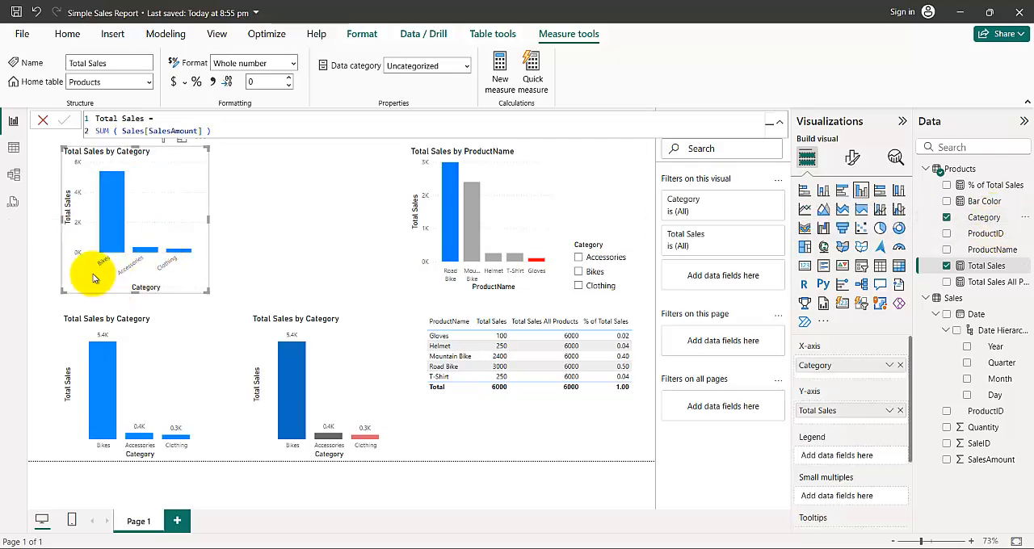
{"action": "left_click_drag", "start_coordinate": [88, 286], "coordinate": [81, 289]}
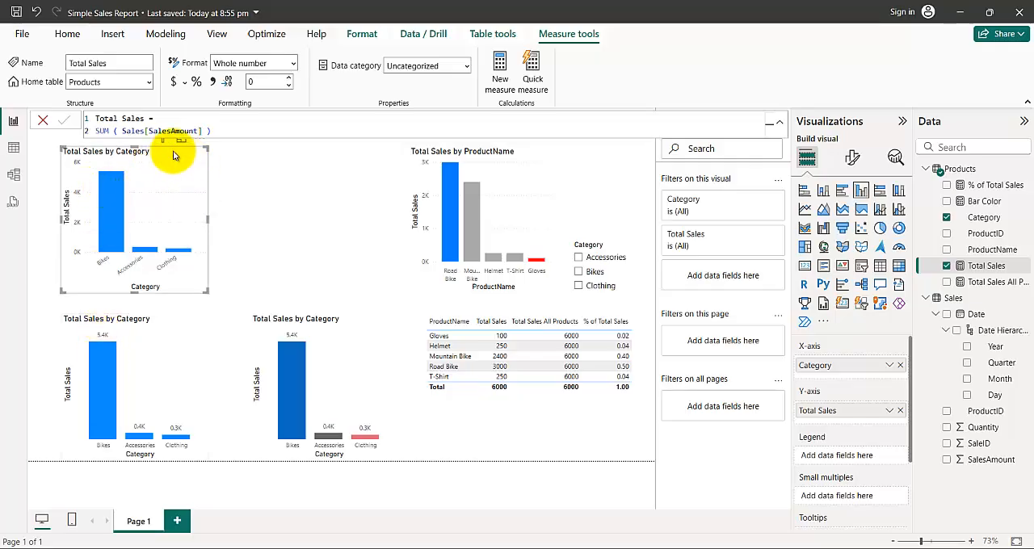
- Format the new chart with data labels on and the Y-axis values and title off
{"action": "left_click", "coordinate": [853, 161]}
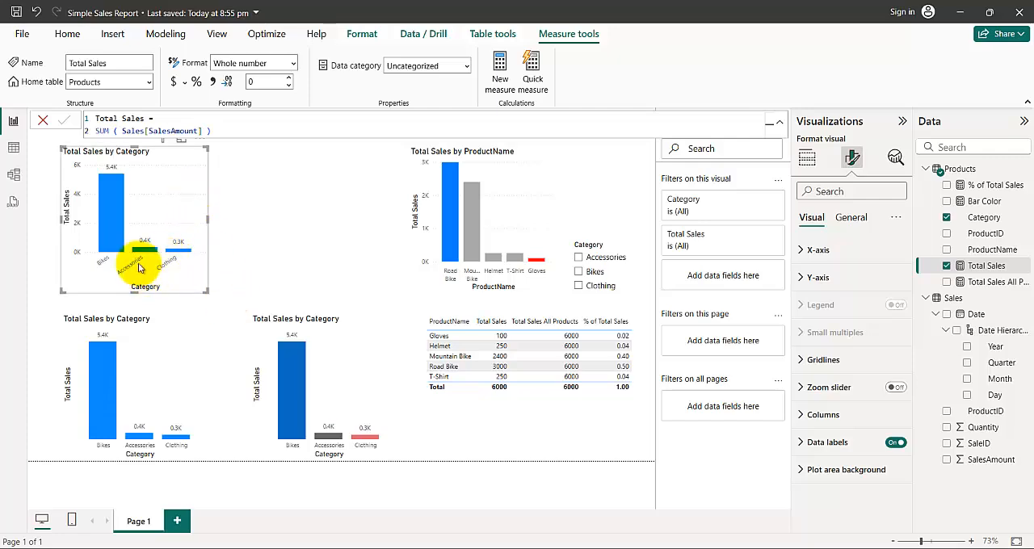
{"action": "left_click", "coordinate": [804, 277]}
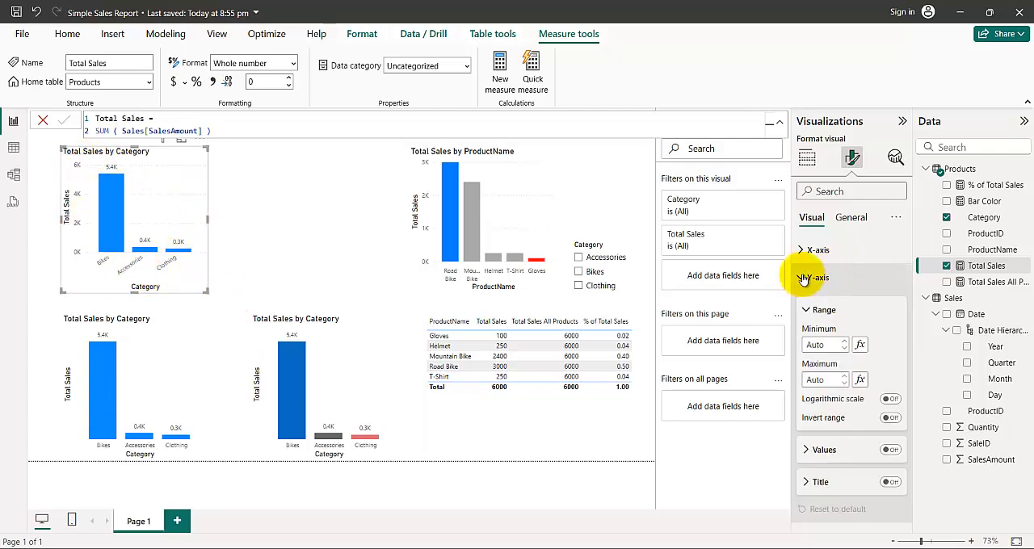
{"action": "scroll", "coordinate": [870, 334], "scroll_direction": "down", "scroll_amount": 3}
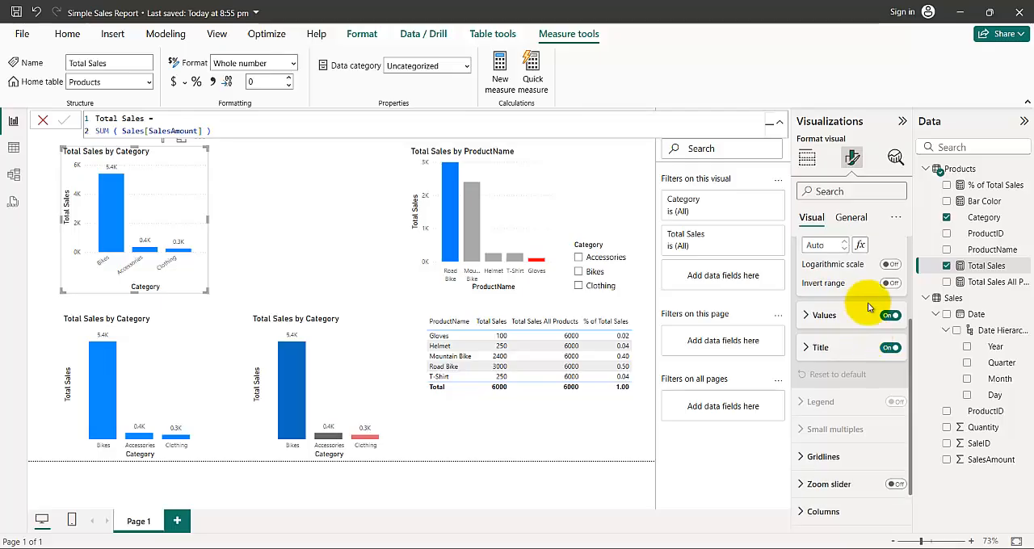
{"action": "left_click", "coordinate": [889, 316]}
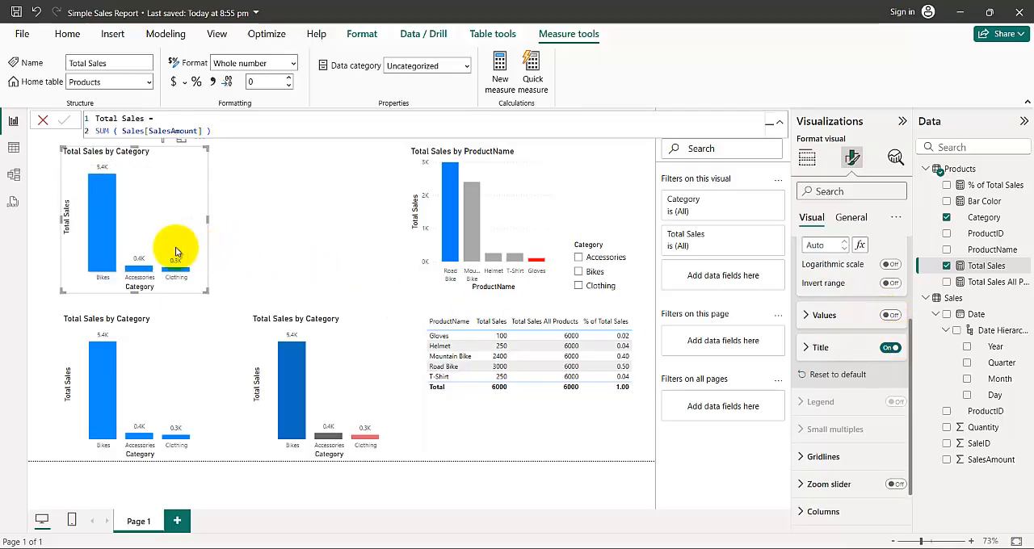
{"action": "left_click", "coordinate": [888, 349]}
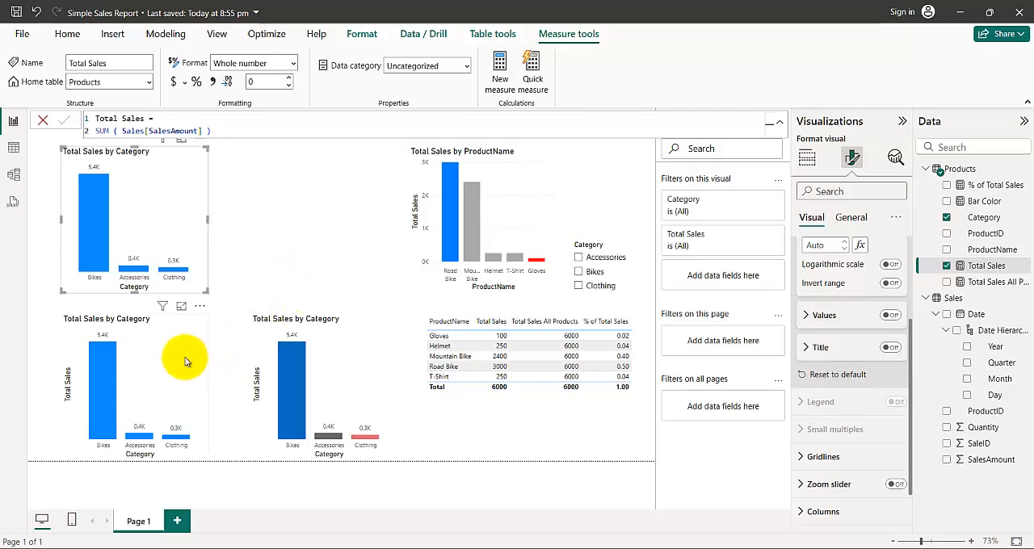
{"action": "left_click", "coordinate": [97, 274]}
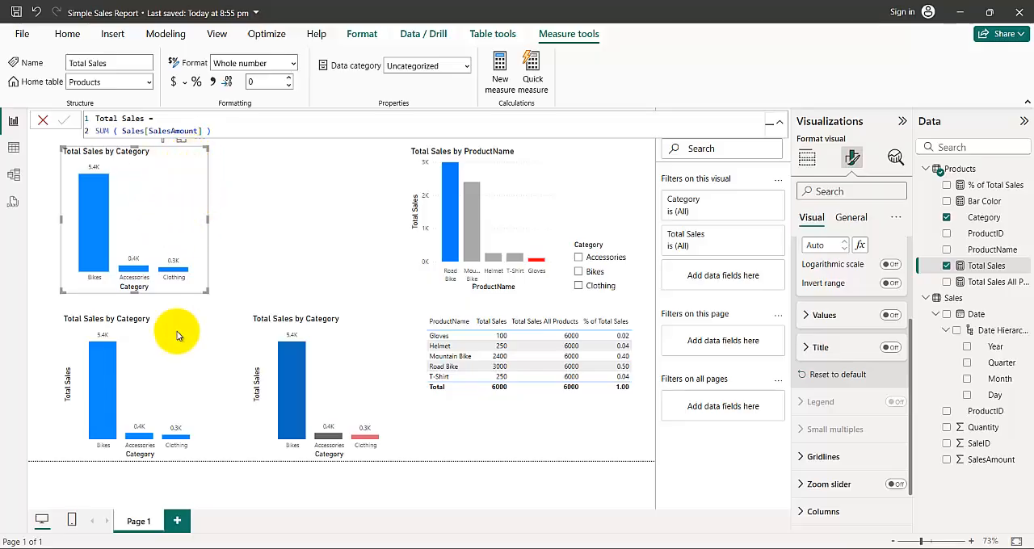
{"action": "key", "text": "Delete"}
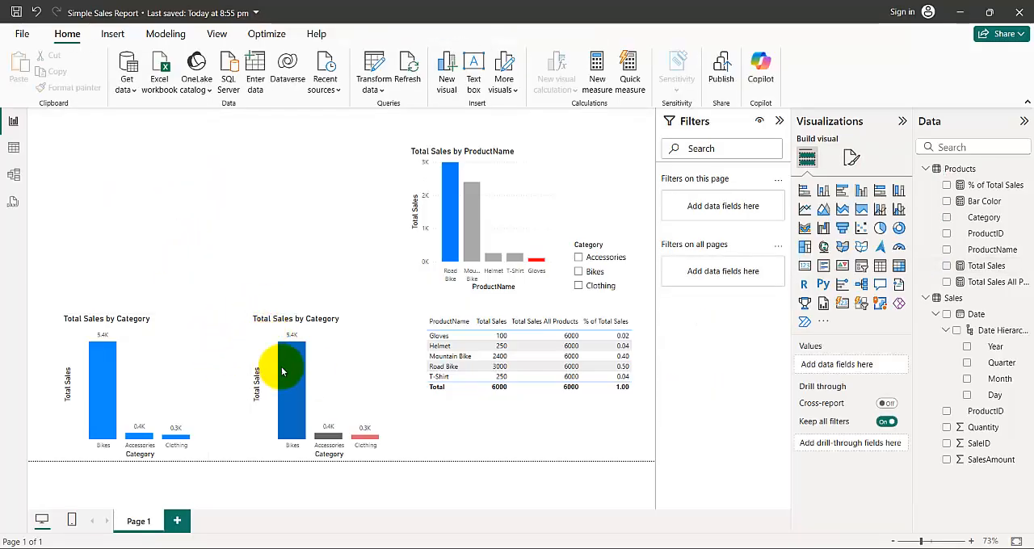
{"action": "left_click", "coordinate": [178, 351]}
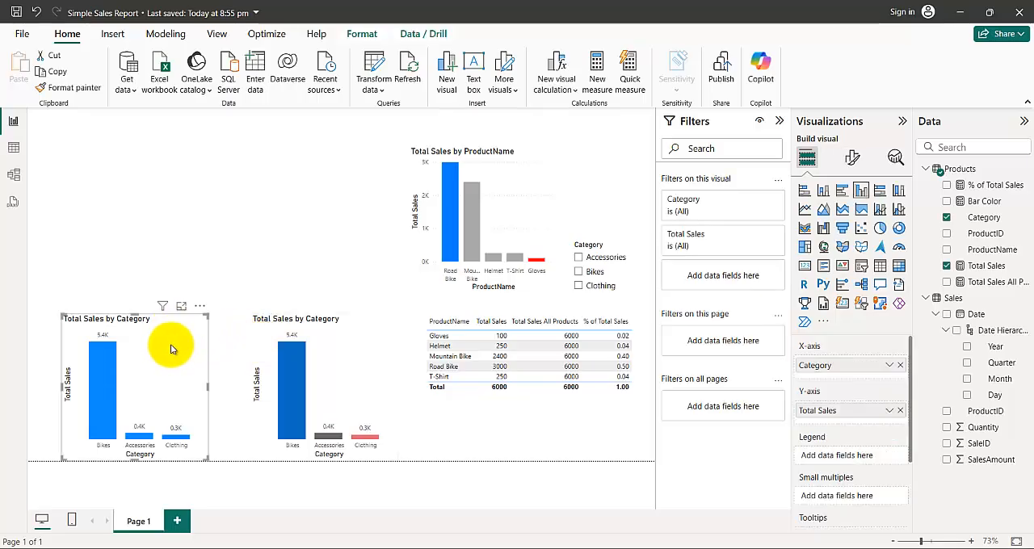
{"action": "key", "text": "ctrl+z"}
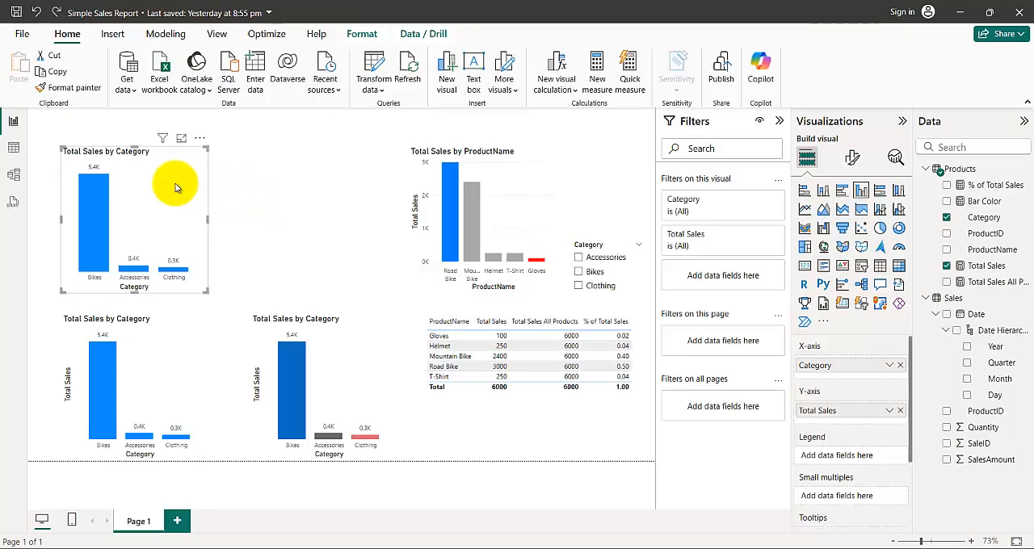
- Move the new chart beside the Total Sales by ProductName chart and recolor all its columns gold
{"action": "left_click", "coordinate": [175, 167]}
{"action": "left_click_drag", "start_coordinate": [210, 156], "coordinate": [342, 143]}
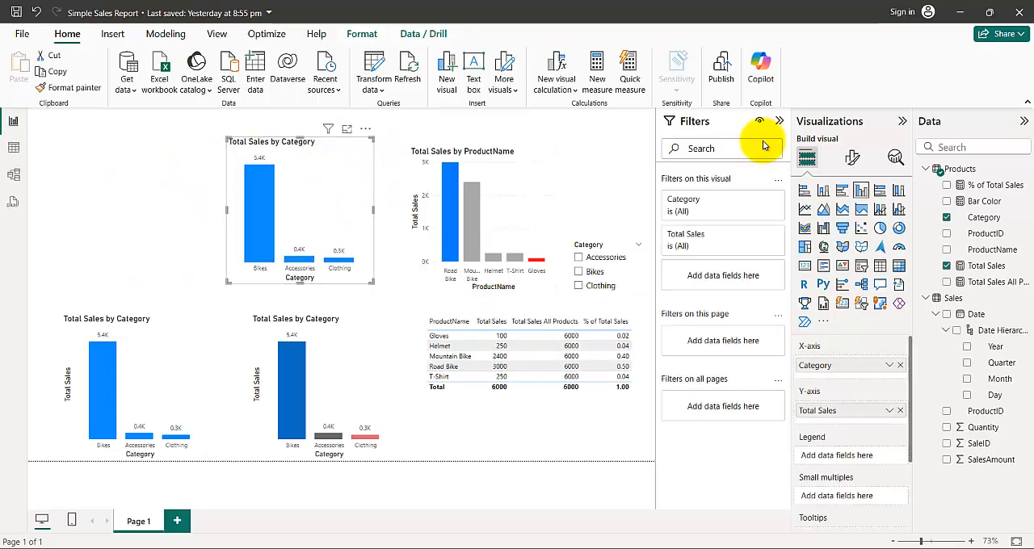
{"action": "left_click", "coordinate": [853, 158]}
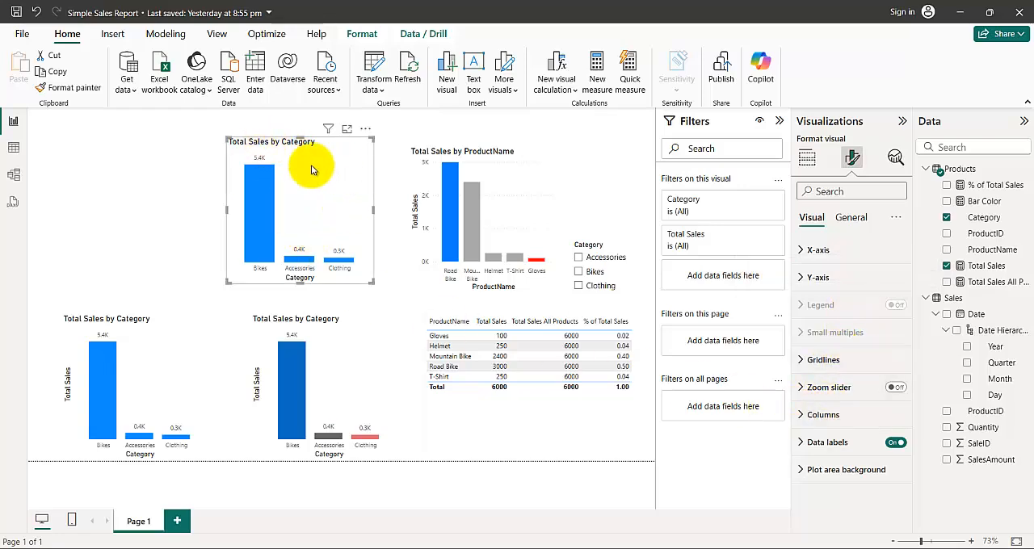
{"action": "left_click", "coordinate": [802, 415]}
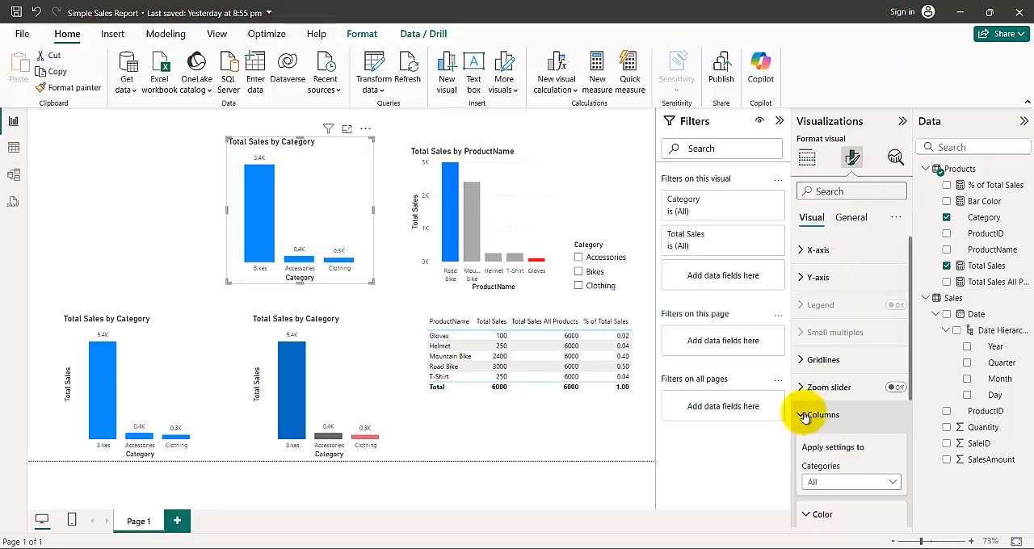
{"action": "scroll", "coordinate": [819, 408], "scroll_direction": "down", "scroll_amount": 3}
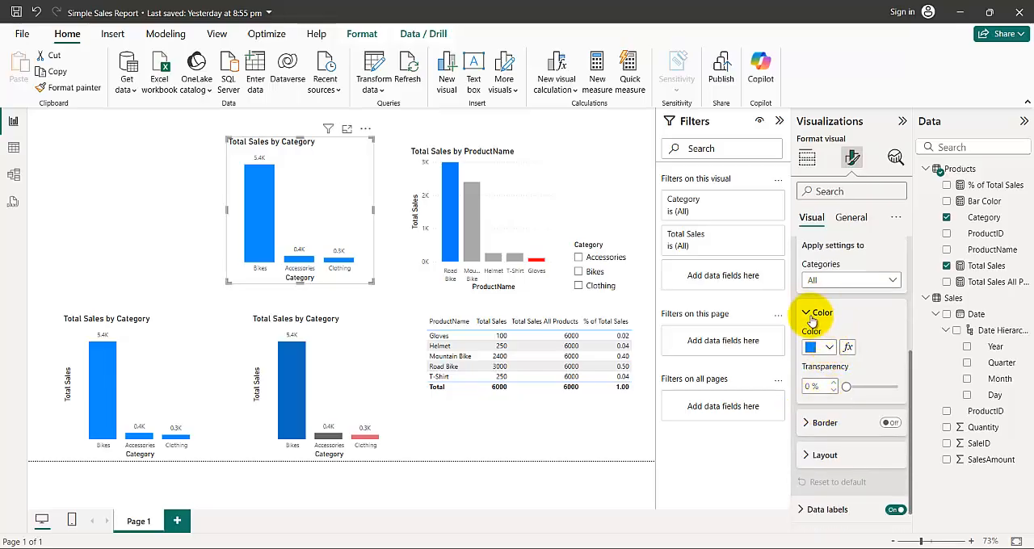
{"action": "left_click", "coordinate": [830, 349]}
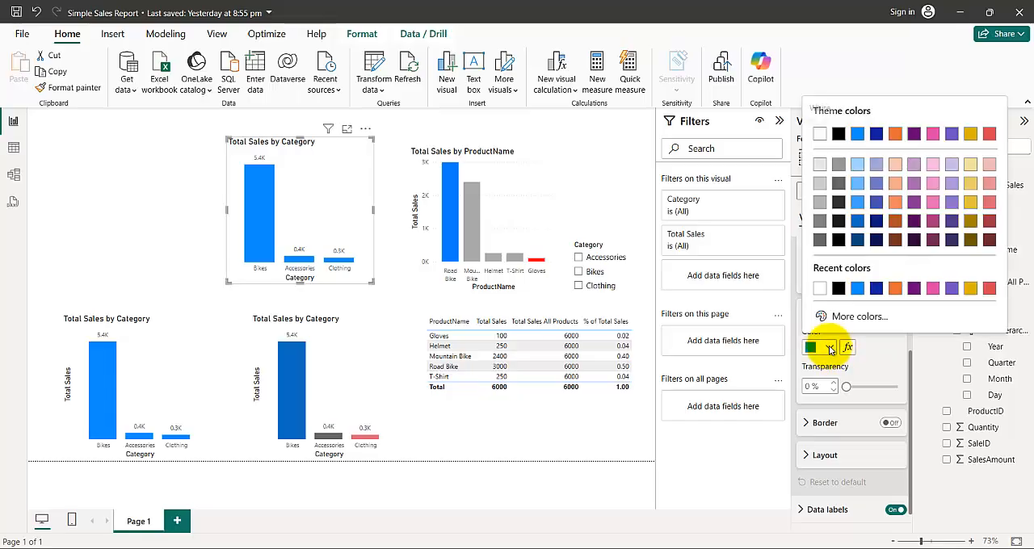
{"action": "left_click", "coordinate": [970, 204]}
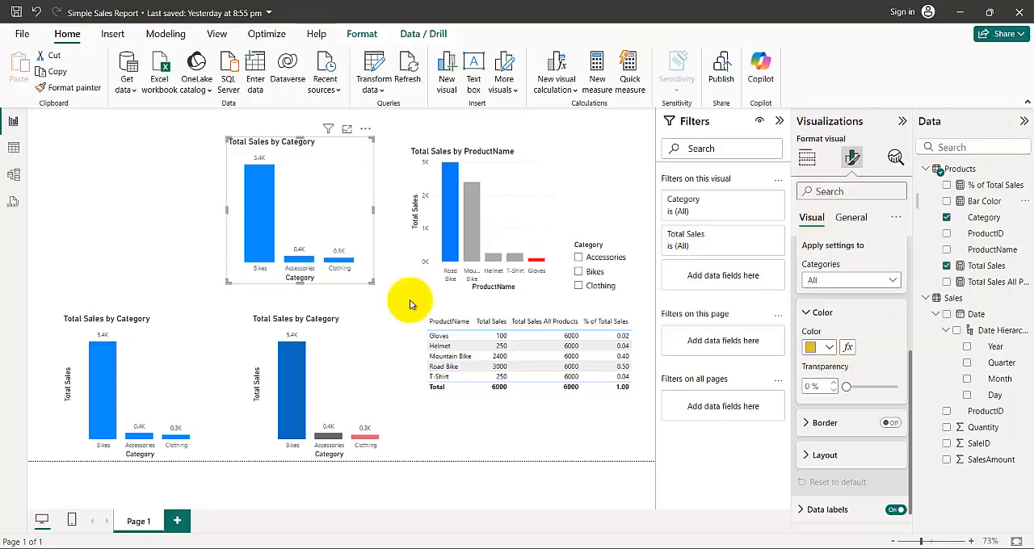
{"action": "left_click", "coordinate": [827, 349]}
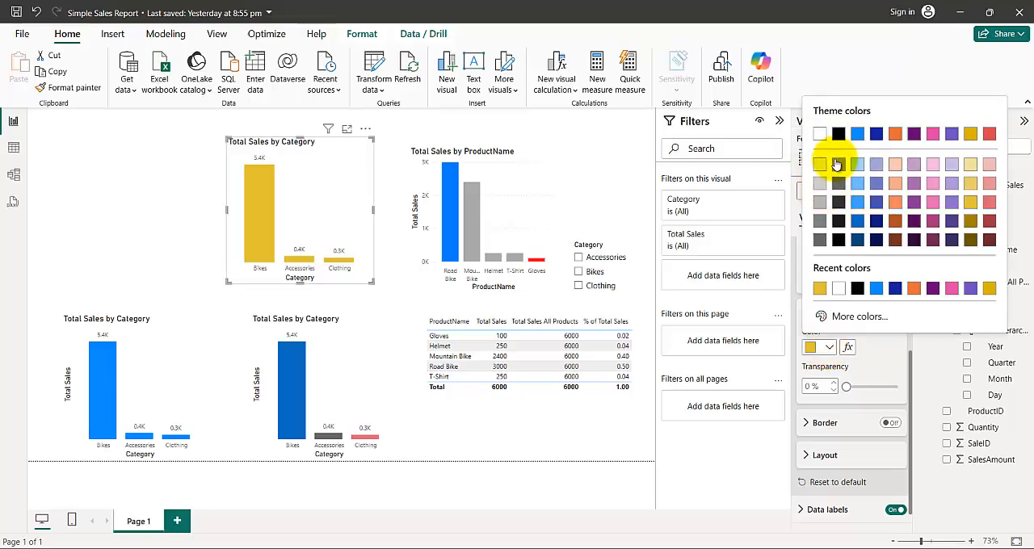
{"action": "left_click", "coordinate": [879, 349]}
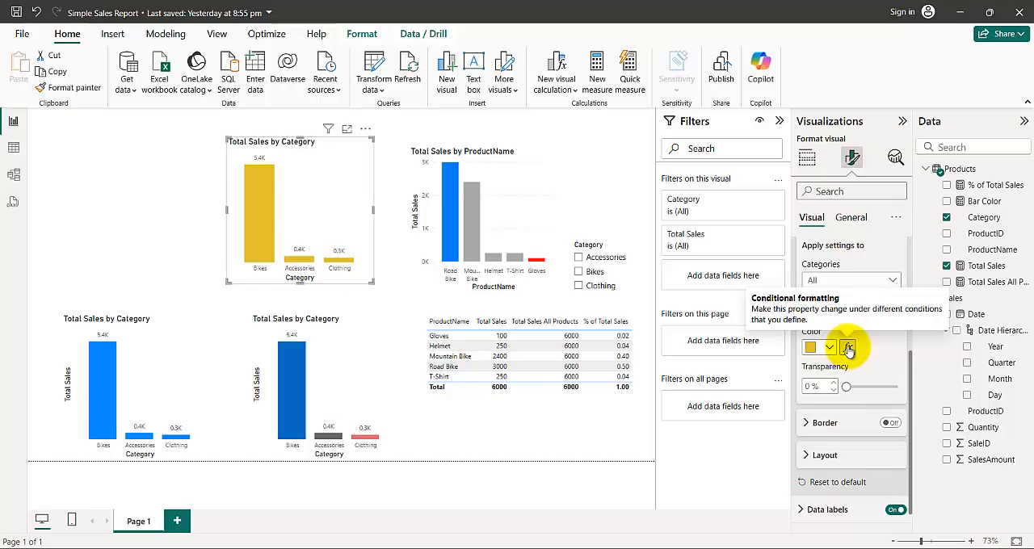
- Open conditional formatting for the column color, choose the Rules style based on Total Sales, and move the dialog clear of the chart
{"action": "left_click", "coordinate": [847, 347]}
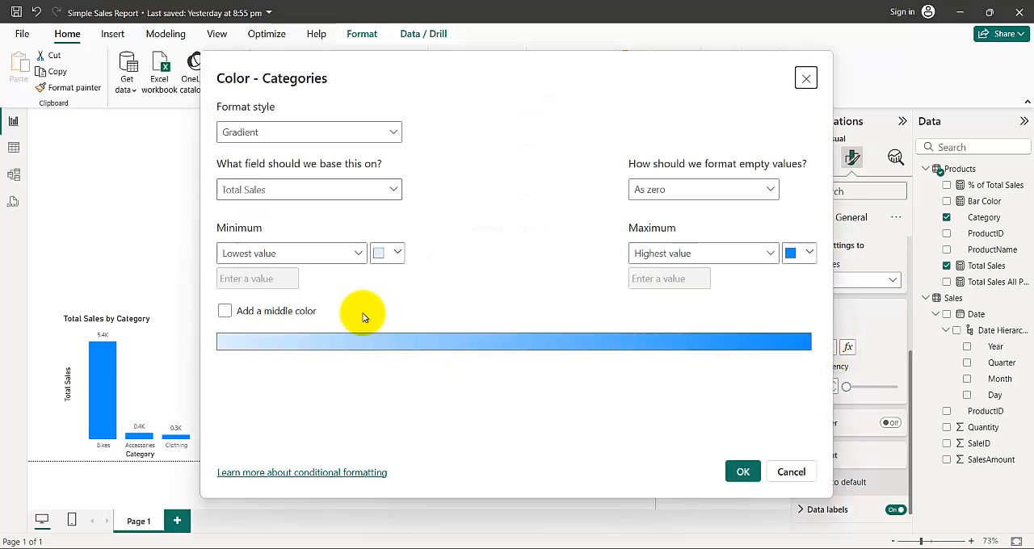
{"action": "left_click", "coordinate": [352, 132]}
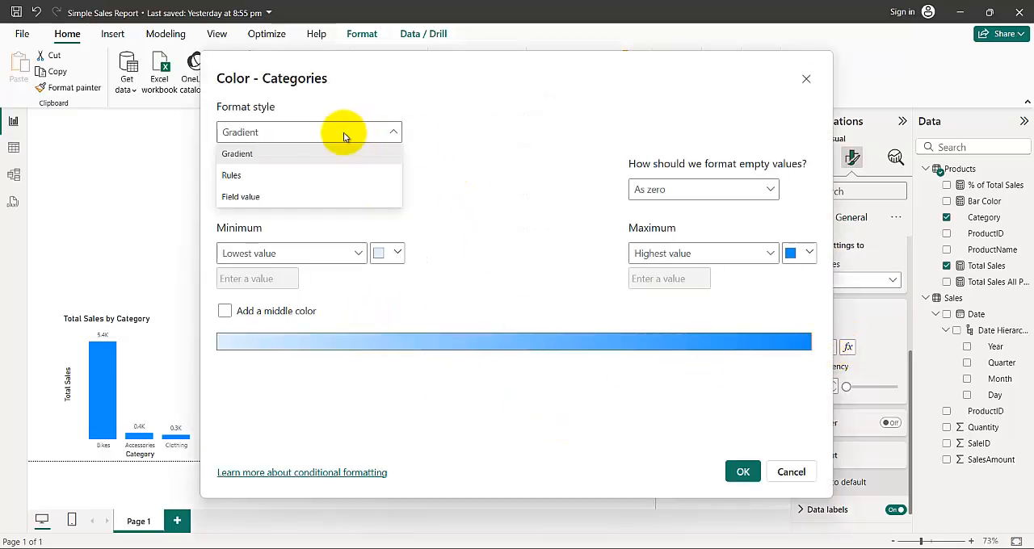
{"action": "left_click", "coordinate": [246, 175]}
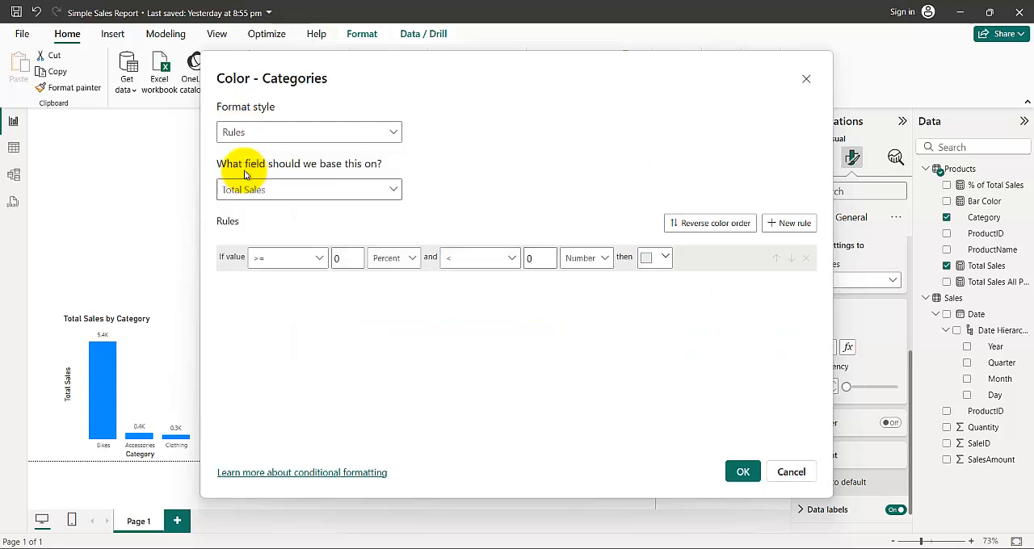
{"action": "left_click", "coordinate": [394, 190]}
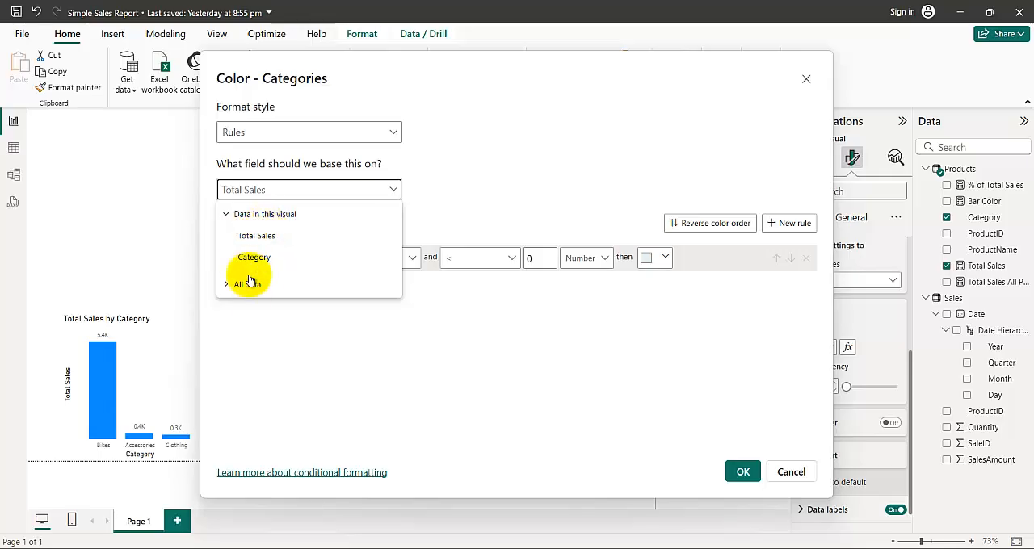
{"action": "left_click", "coordinate": [269, 236]}
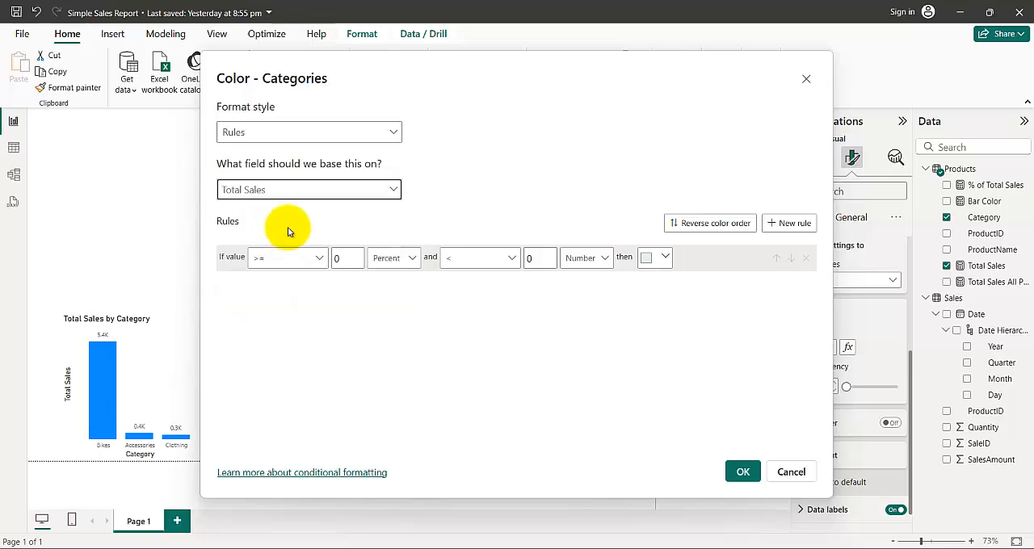
{"action": "left_click_drag", "start_coordinate": [399, 63], "coordinate": [582, 57]}
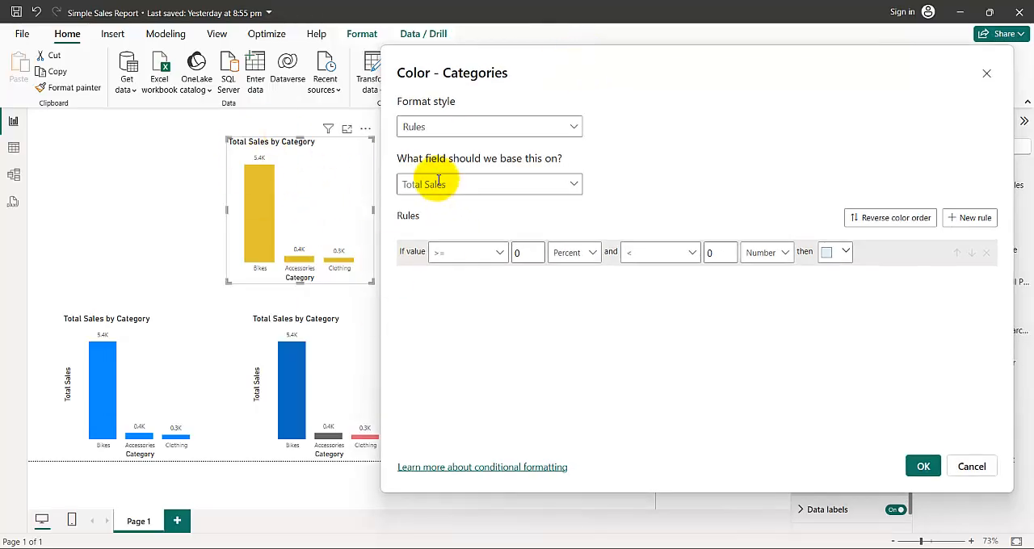
- Examine the reference color rules in the Word document, then switch back to the Simple Sales Report in Power BI
{"action": "left_click", "coordinate": [462, 259]}
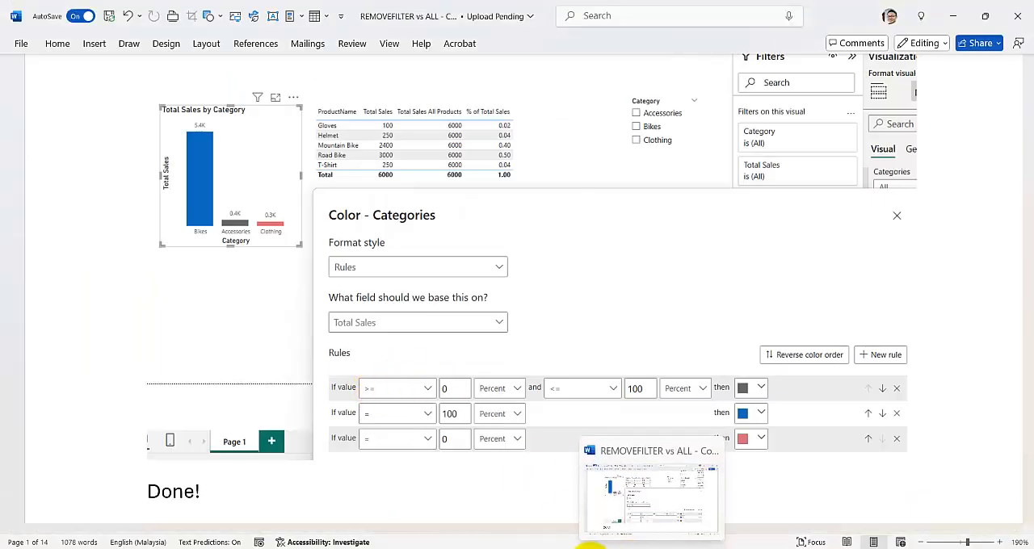
{"action": "left_click", "coordinate": [646, 548]}
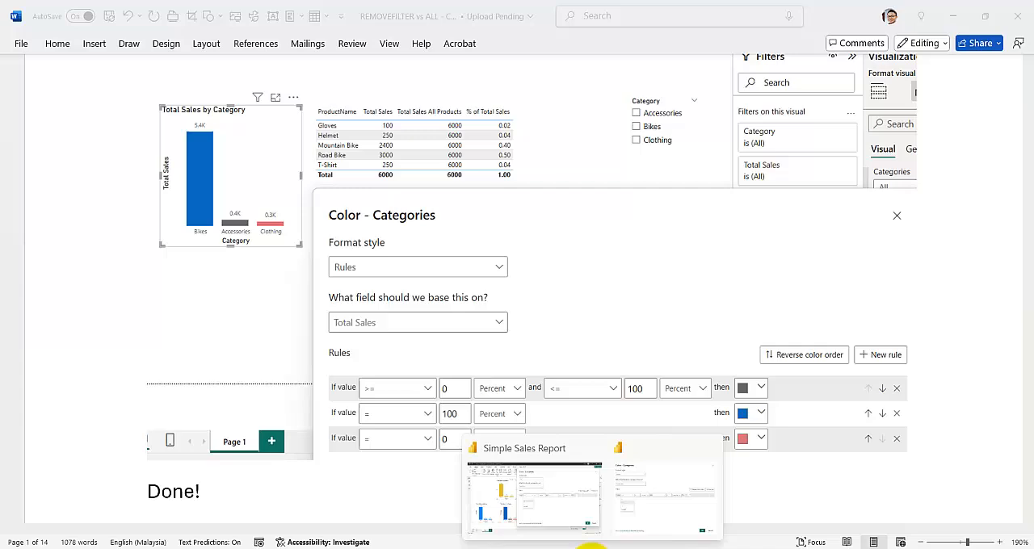
{"action": "left_click", "coordinate": [400, 392]}
{"action": "left_click", "coordinate": [603, 548]}
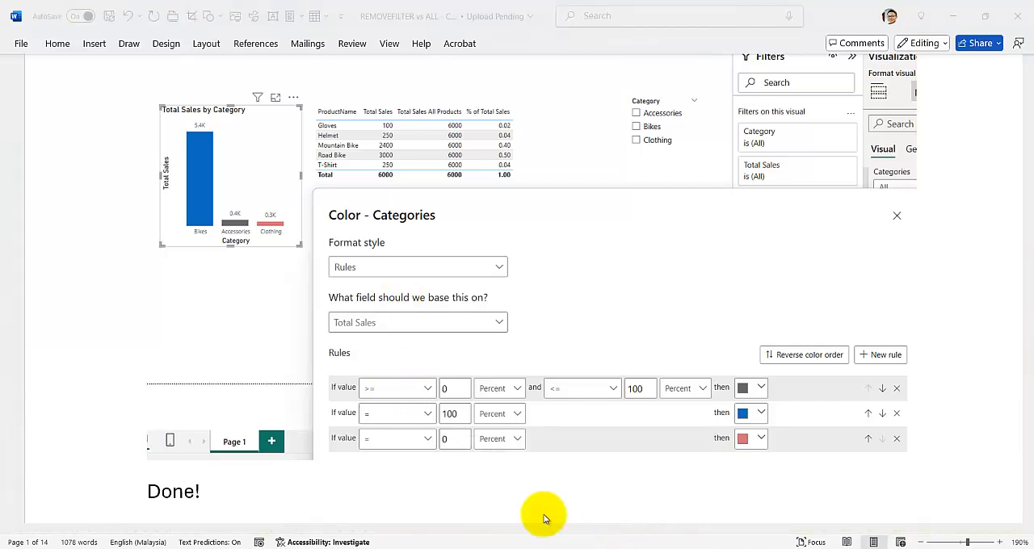
{"action": "mouse_move", "coordinate": [587, 548]}
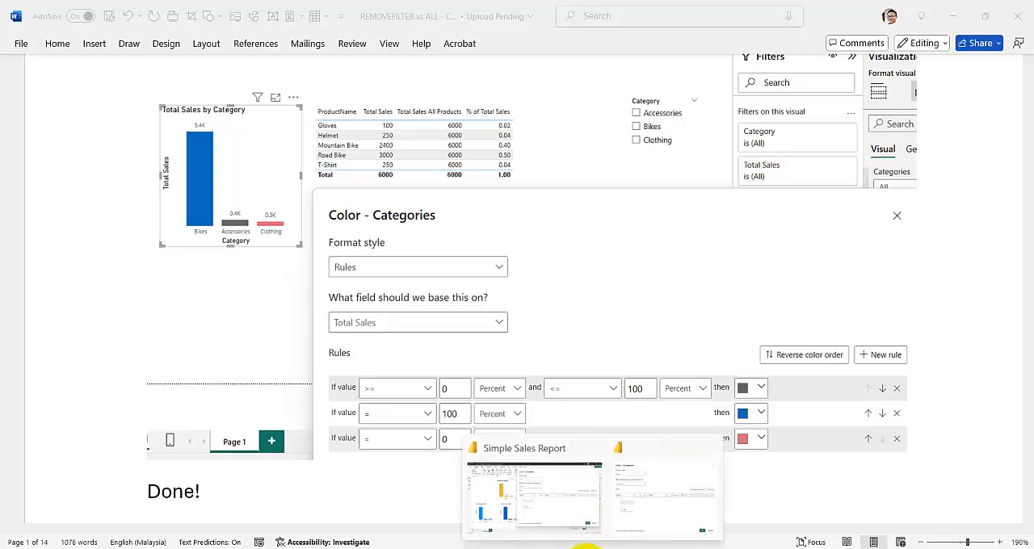
{"action": "left_click", "coordinate": [535, 495]}
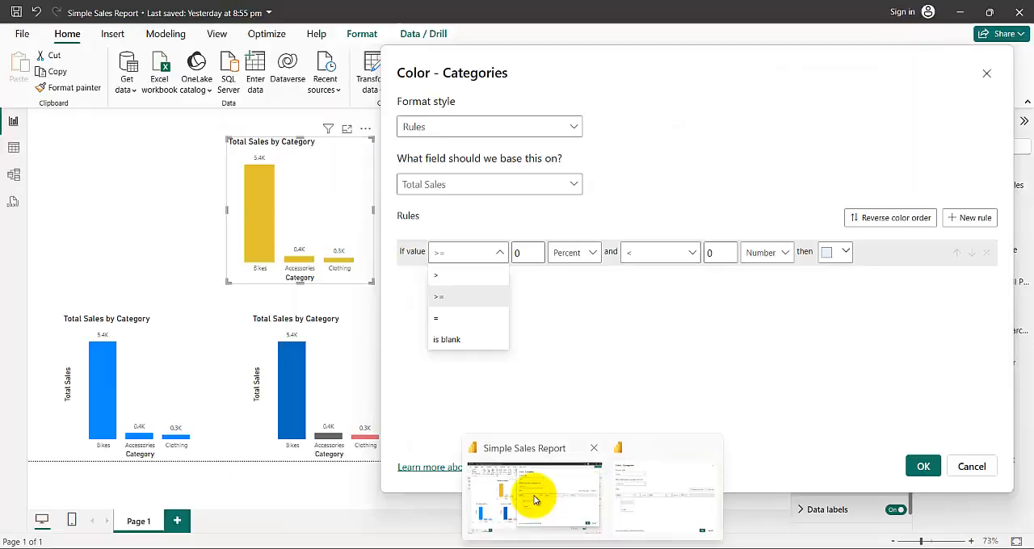
- Define the first rule: values >= 0 percent and < 100 percent are colored light gray
{"action": "left_click", "coordinate": [454, 298]}
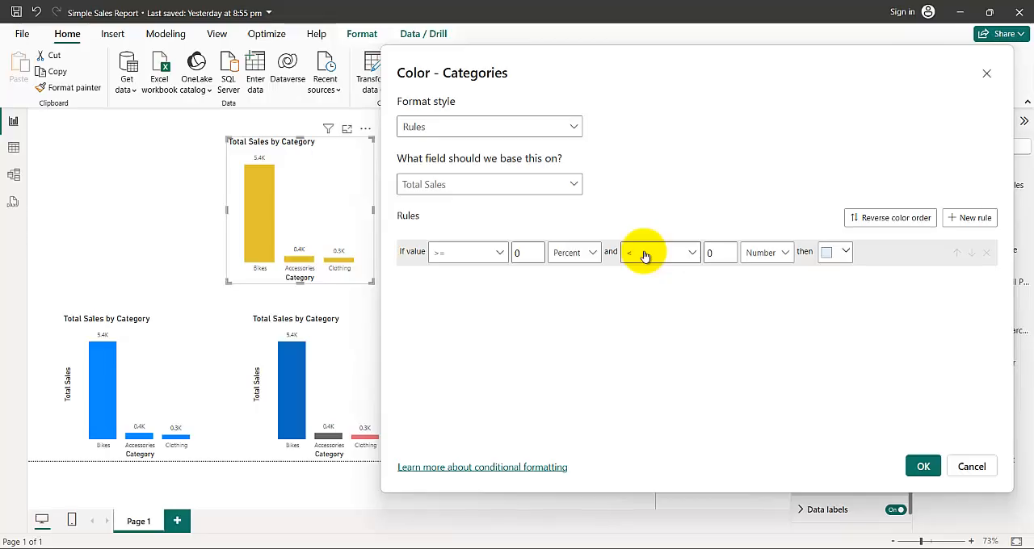
{"action": "left_click", "coordinate": [759, 253]}
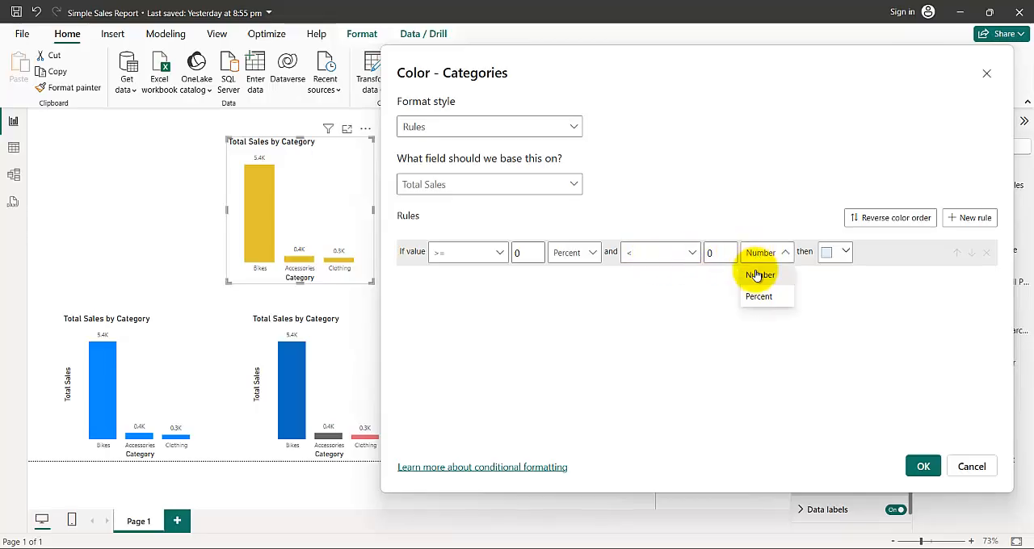
{"action": "left_click", "coordinate": [749, 298]}
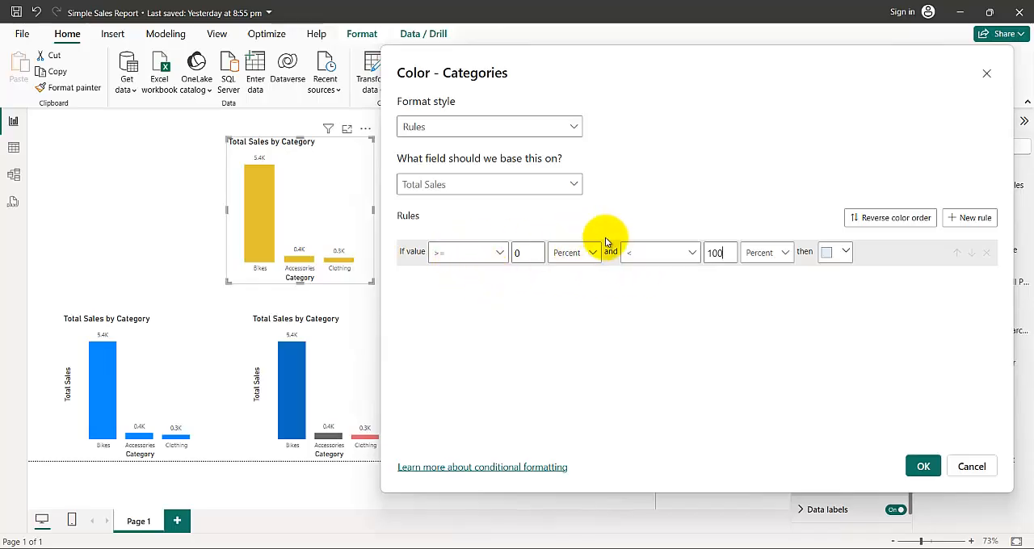
{"action": "left_click", "coordinate": [844, 254]}
{"action": "left_click", "coordinate": [750, 328]}
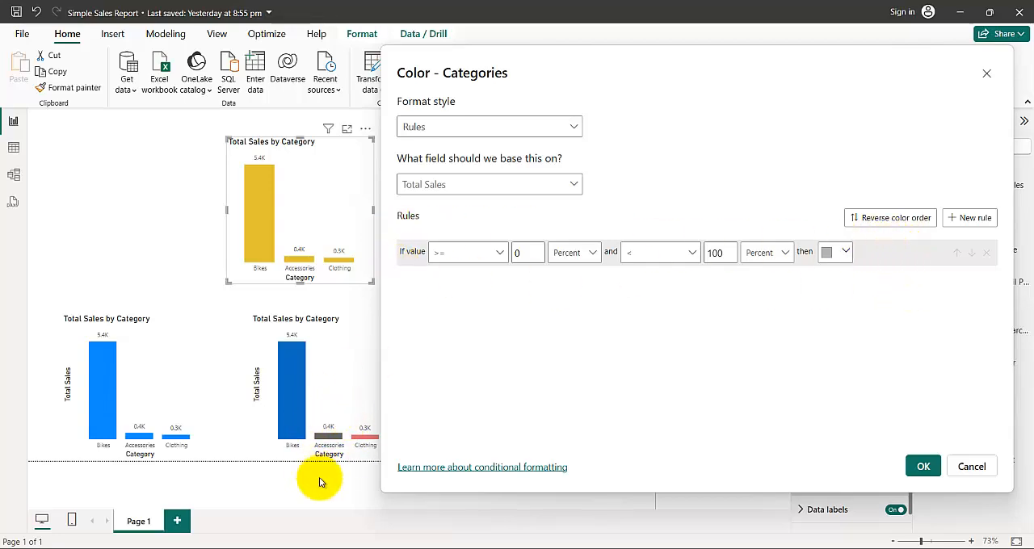
- Add a second rule that colors values equal to 100 percent dark blue
{"action": "left_click", "coordinate": [970, 220]}
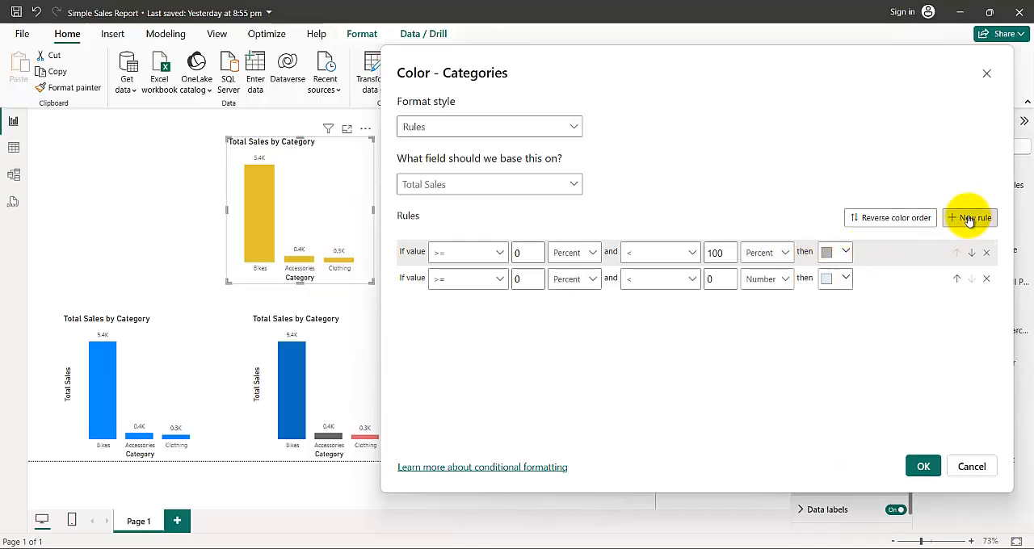
{"action": "left_click", "coordinate": [463, 279]}
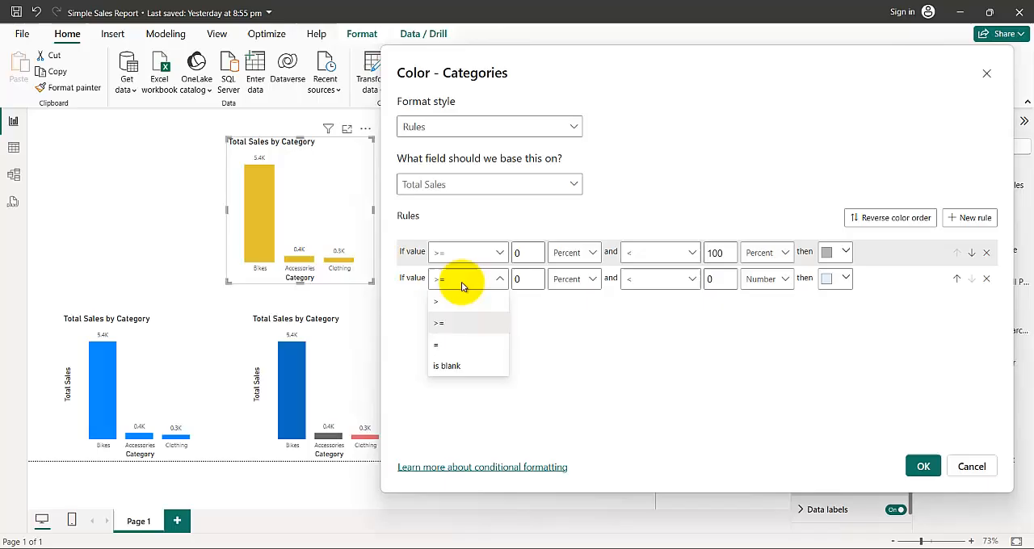
{"action": "left_click", "coordinate": [443, 346]}
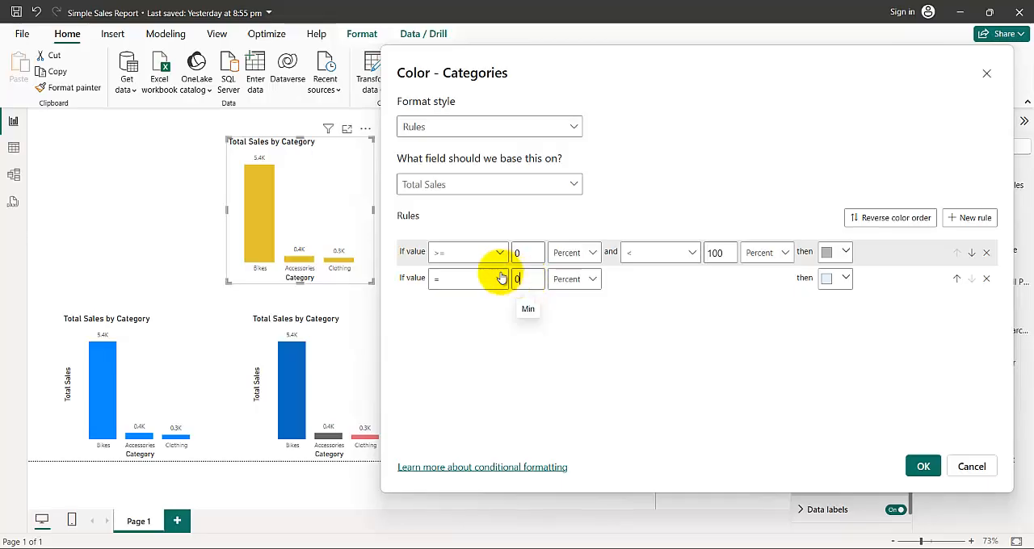
{"action": "left_click_drag", "start_coordinate": [502, 278], "coordinate": [497, 276]}
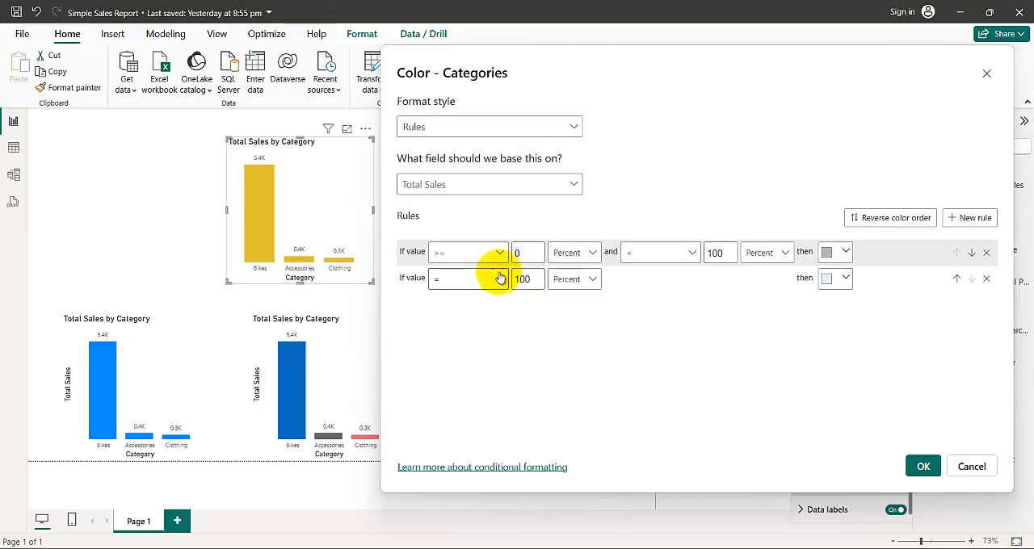
{"action": "left_click", "coordinate": [843, 279]}
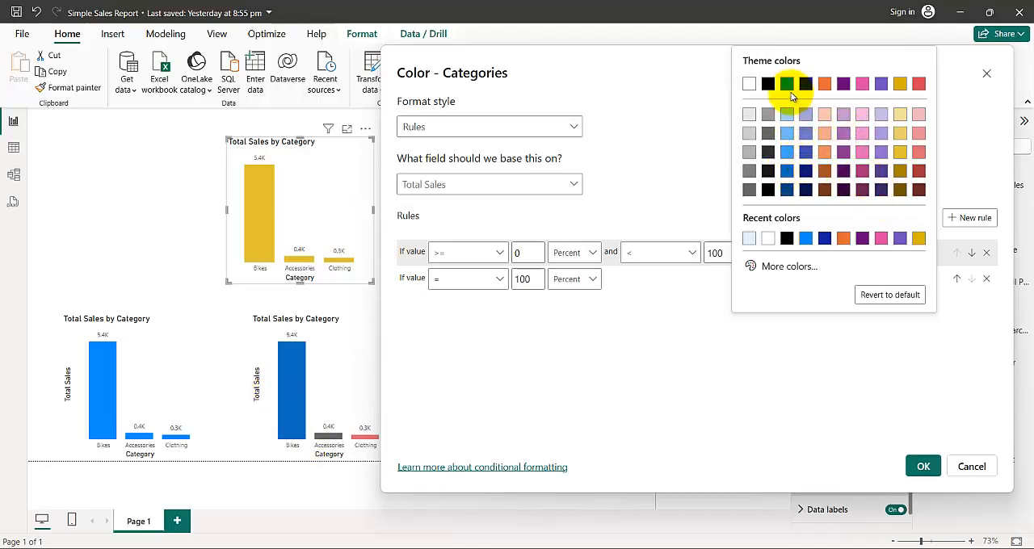
{"action": "left_click", "coordinate": [787, 170]}
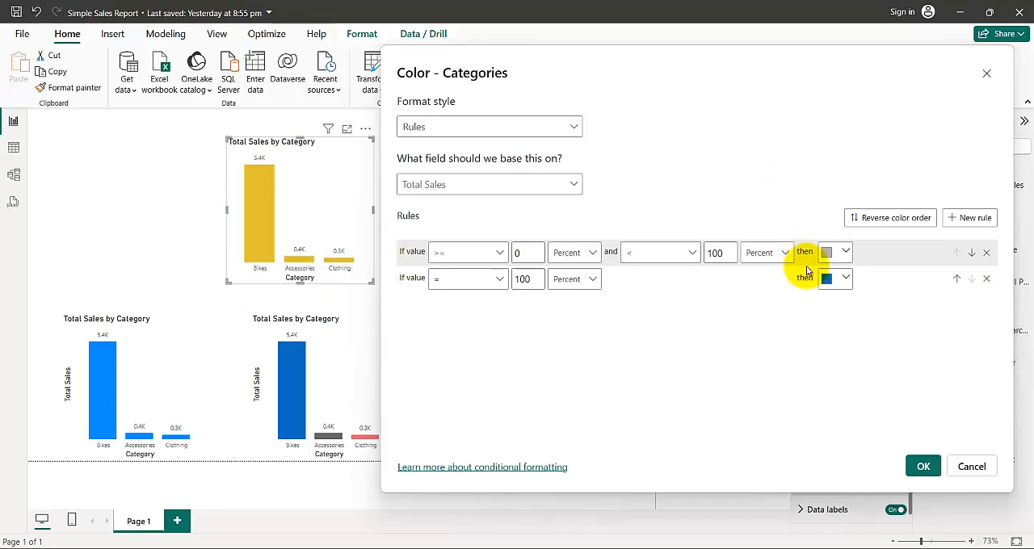
- Add a third rule that colors values equal to 0 percent light red
{"action": "left_click", "coordinate": [972, 217]}
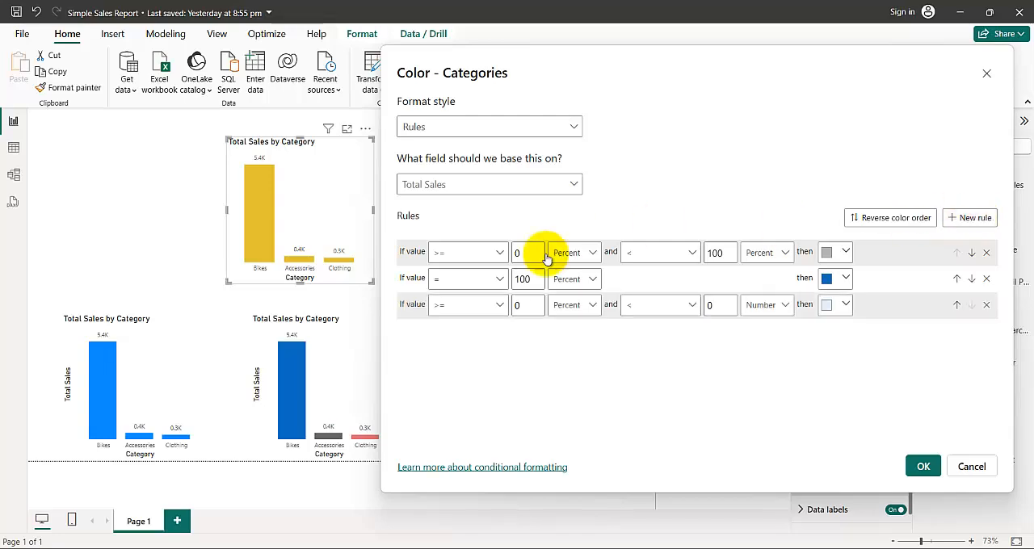
{"action": "left_click", "coordinate": [489, 307]}
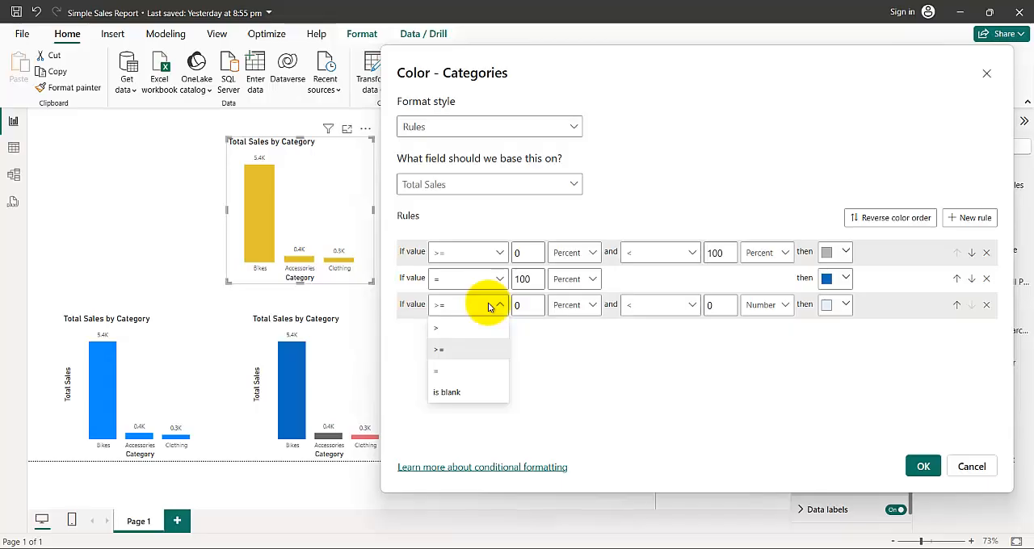
{"action": "left_click", "coordinate": [449, 371]}
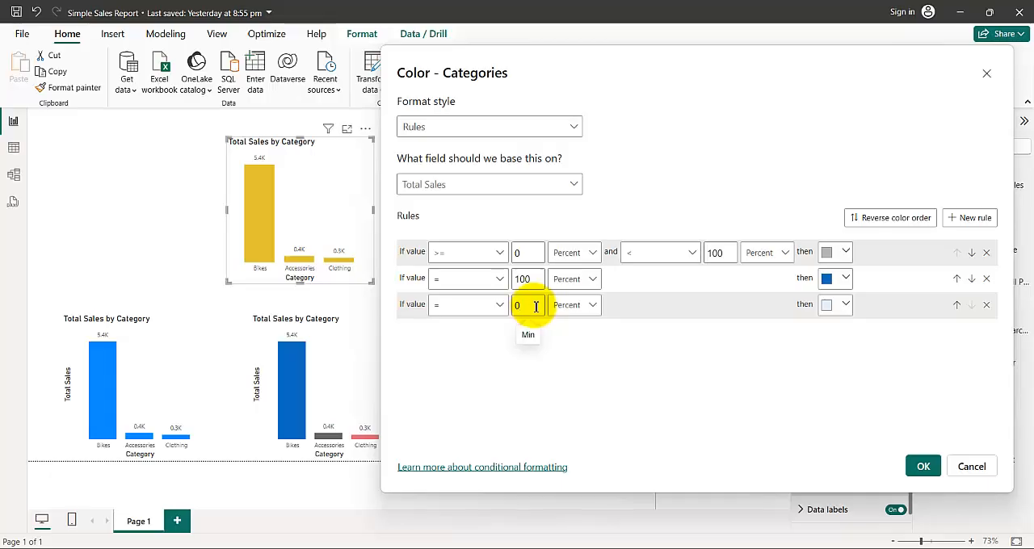
{"action": "left_click", "coordinate": [843, 305]}
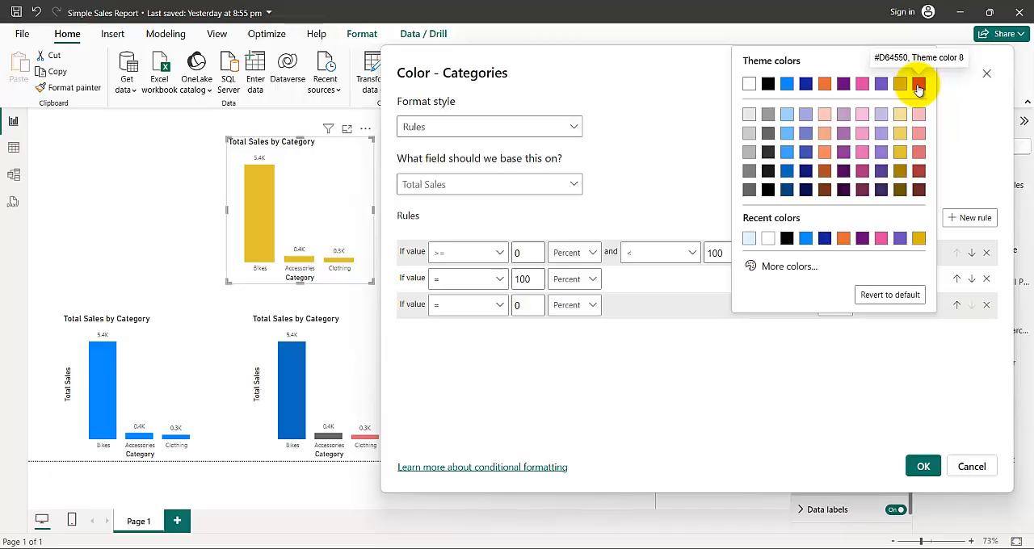
{"action": "left_click", "coordinate": [918, 153]}
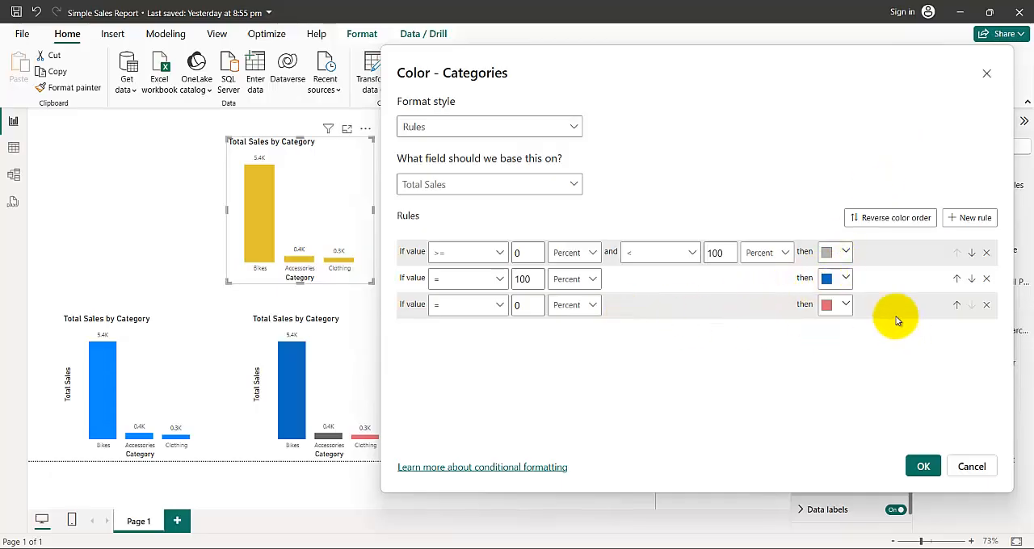
- Change the third rule's color to the custom bright red #F8070F
{"action": "left_click", "coordinate": [846, 307]}
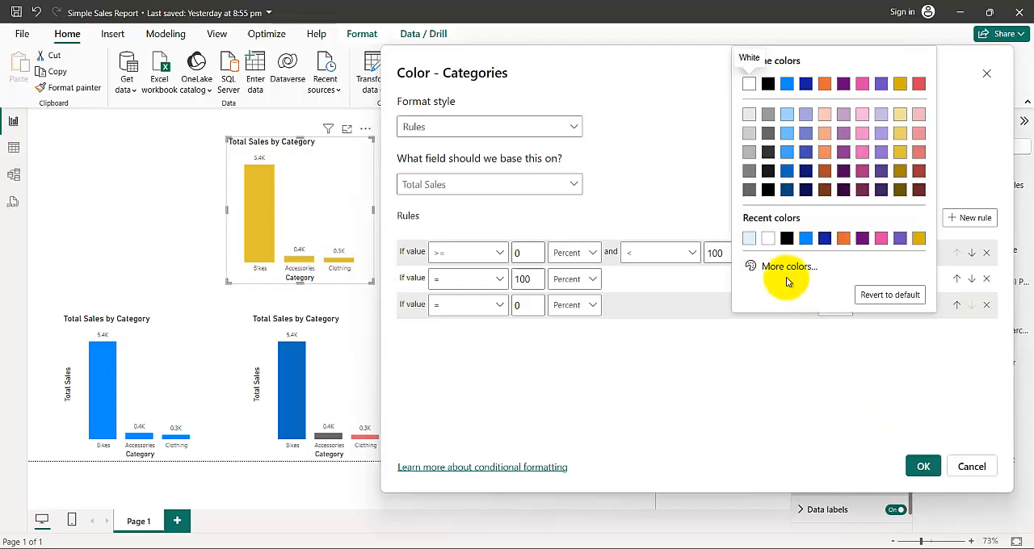
{"action": "left_click", "coordinate": [784, 269]}
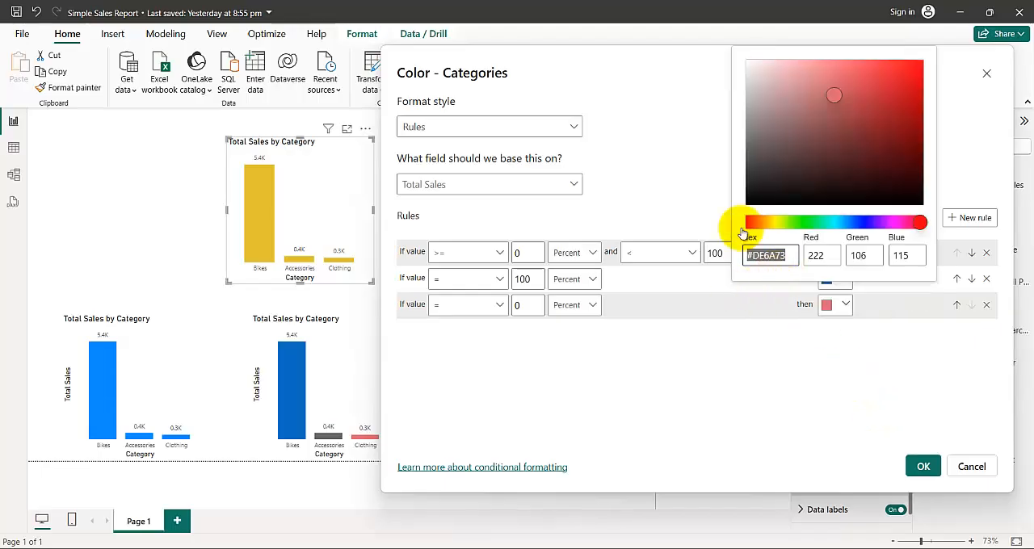
{"action": "left_click", "coordinate": [893, 366]}
{"action": "left_click", "coordinate": [838, 307]}
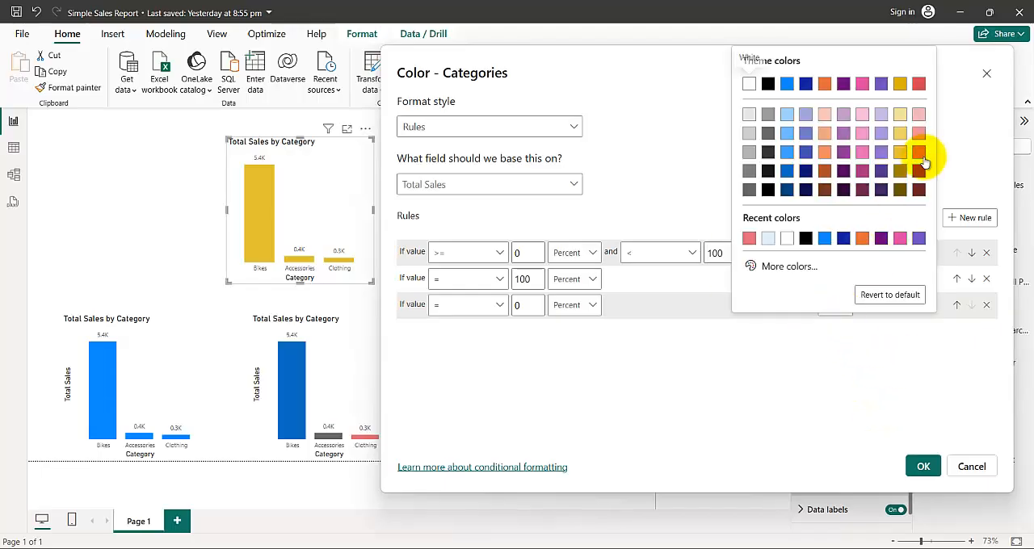
{"action": "left_click", "coordinate": [772, 268]}
{"action": "left_click", "coordinate": [921, 221]}
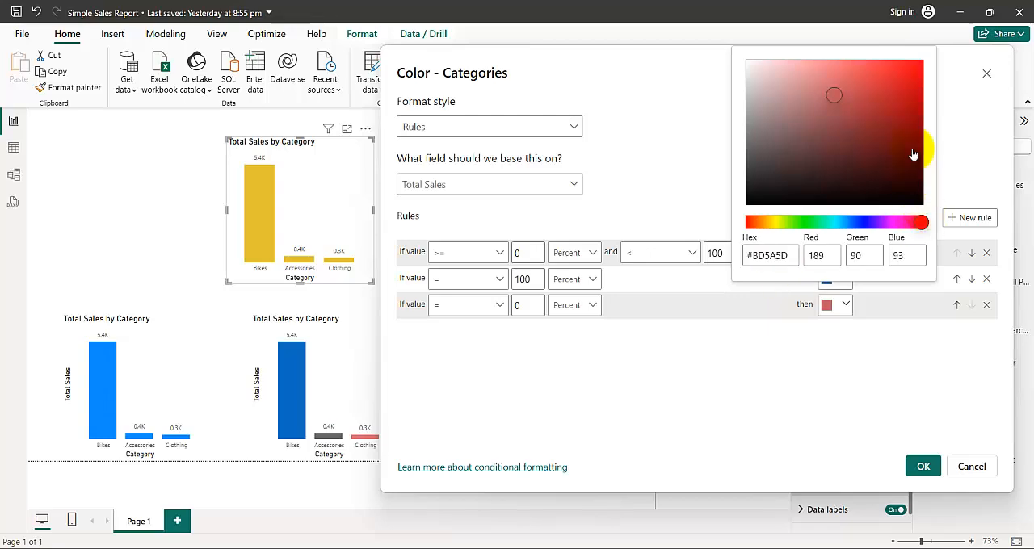
{"action": "left_click", "coordinate": [912, 62]}
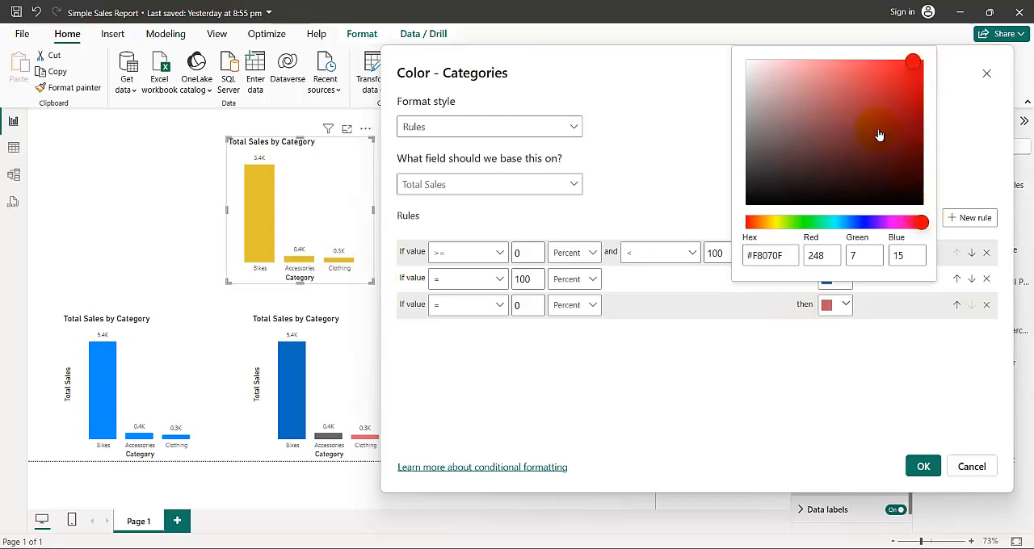
{"action": "left_click", "coordinate": [867, 332]}
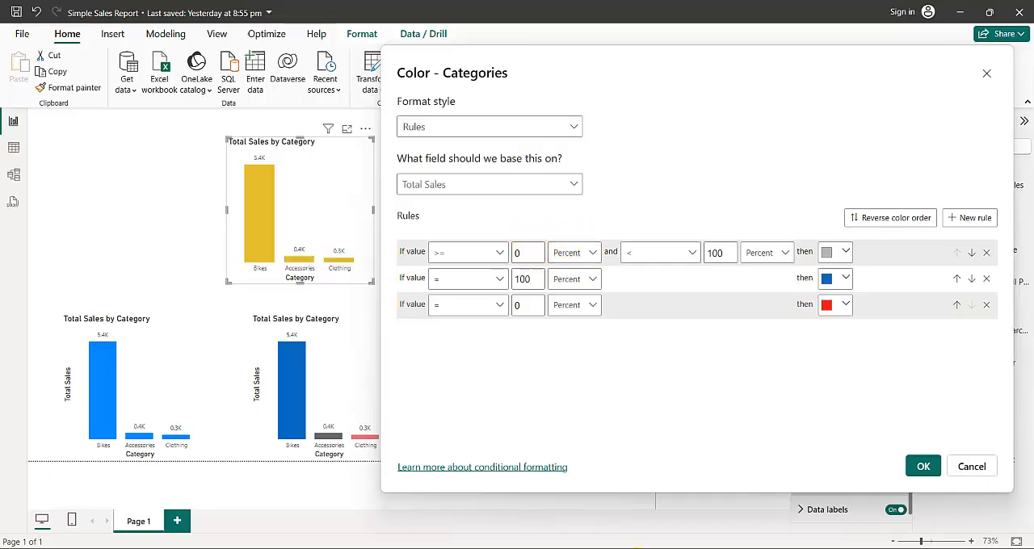
- Check the reference rules in the Word document, then return to Power BI and set the gray rule's upper comparison to <=
{"action": "mouse_move", "coordinate": [592, 548]}
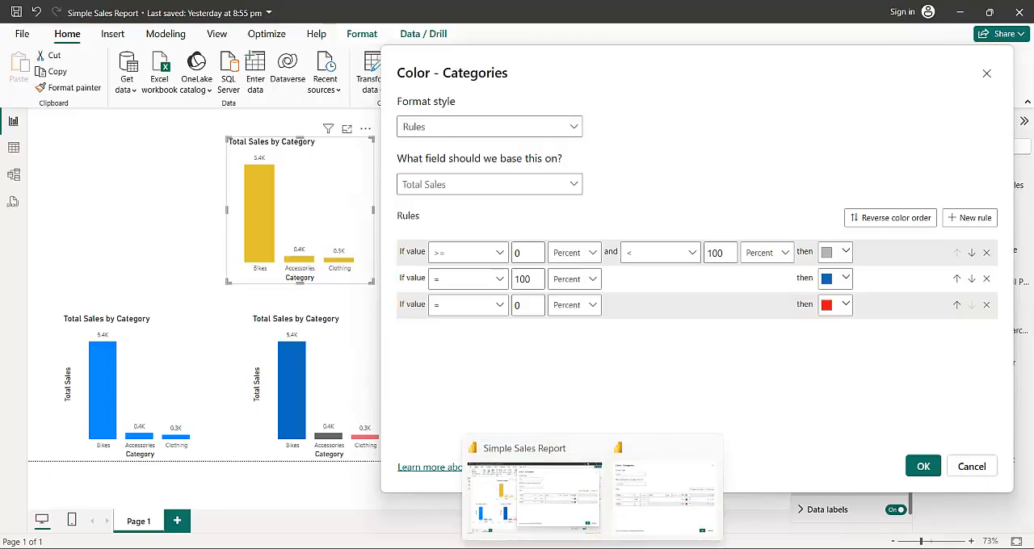
{"action": "left_click", "coordinate": [646, 548]}
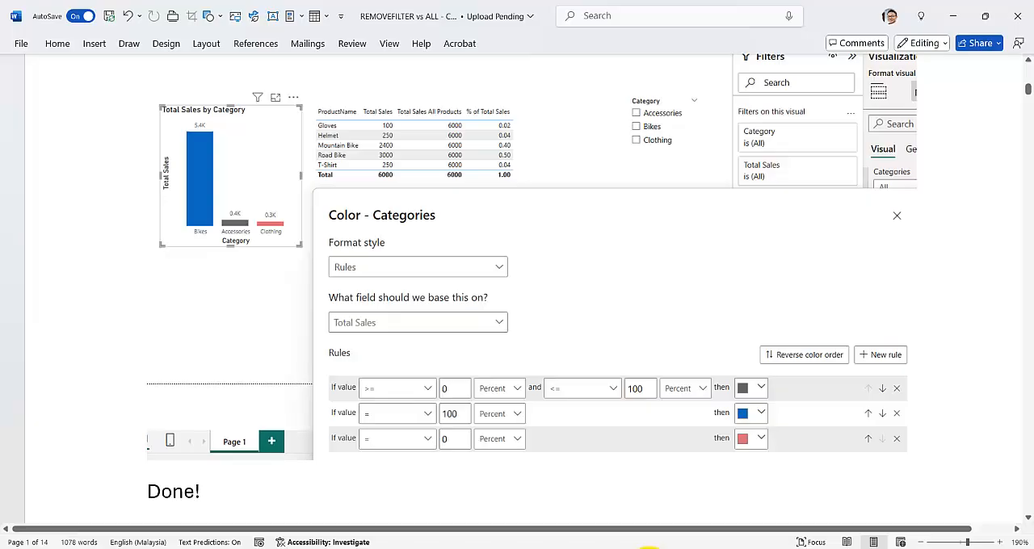
{"action": "left_click", "coordinate": [646, 548]}
{"action": "left_click", "coordinate": [669, 254]}
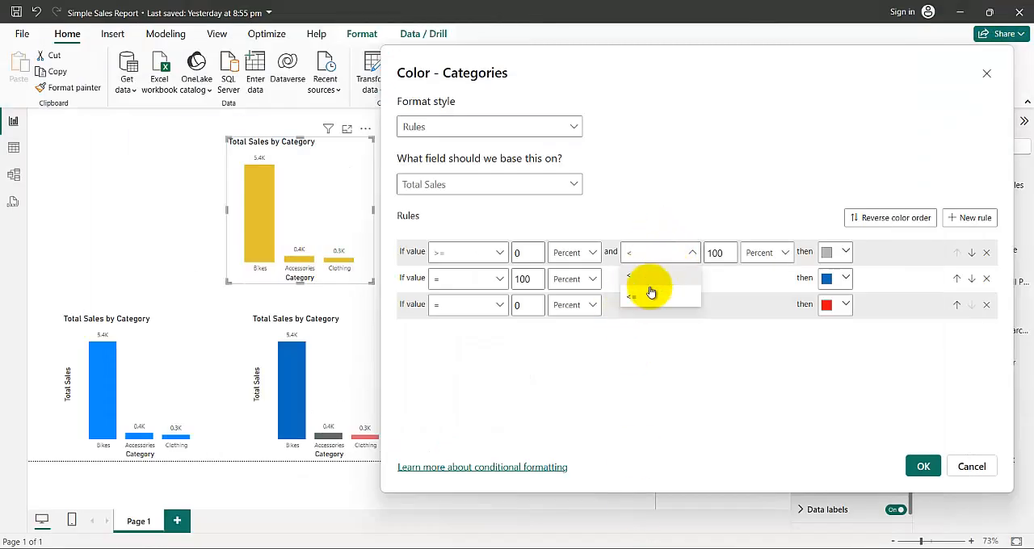
{"action": "left_click", "coordinate": [651, 294]}
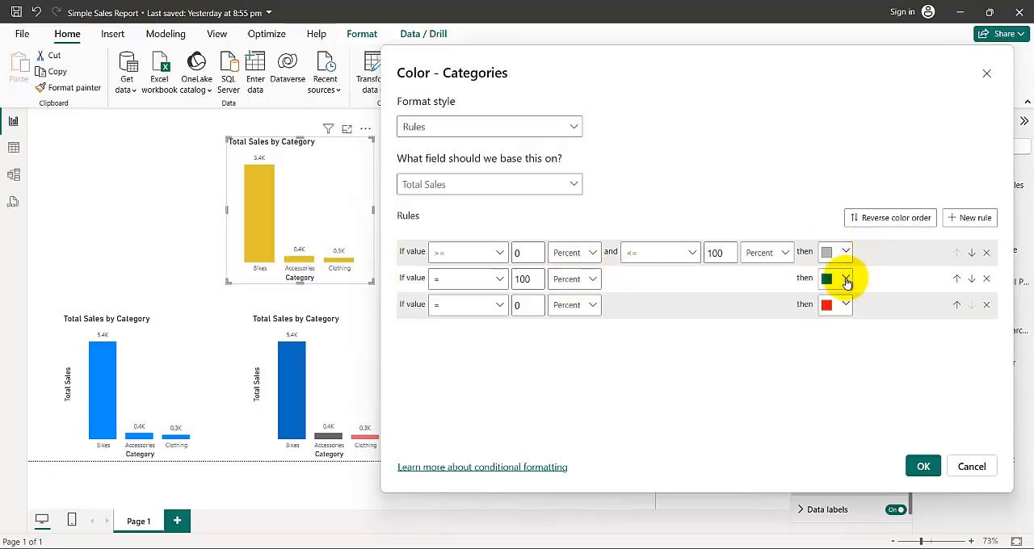
- Set the gray rule's comparisons to > 0 percent and < 100 percent, and apply the color rules to the chart
{"action": "left_click", "coordinate": [671, 254]}
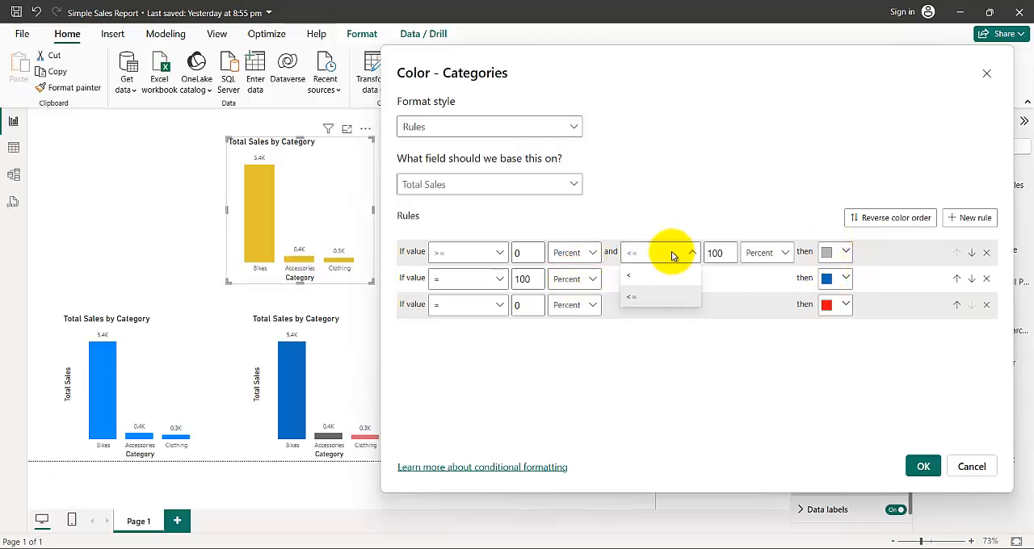
{"action": "left_click", "coordinate": [472, 255]}
{"action": "left_click", "coordinate": [474, 254]}
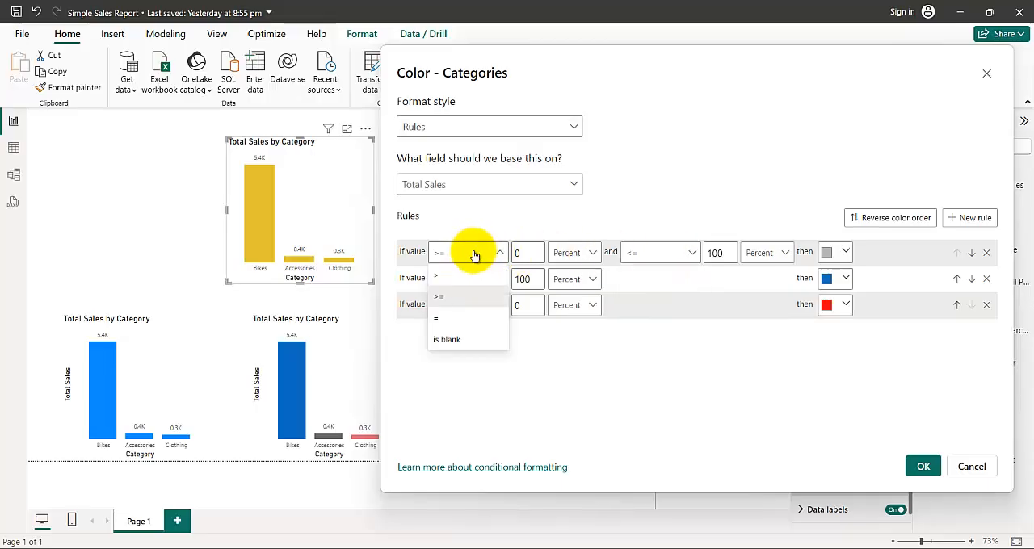
{"action": "left_click", "coordinate": [474, 255]}
{"action": "left_click", "coordinate": [474, 254]}
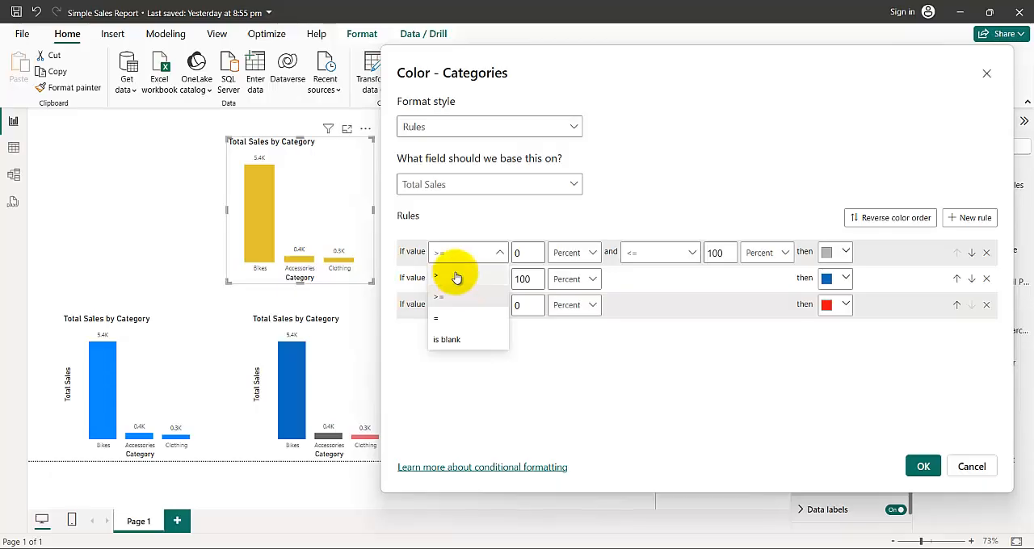
{"action": "left_click", "coordinate": [460, 278]}
{"action": "left_click", "coordinate": [660, 253]}
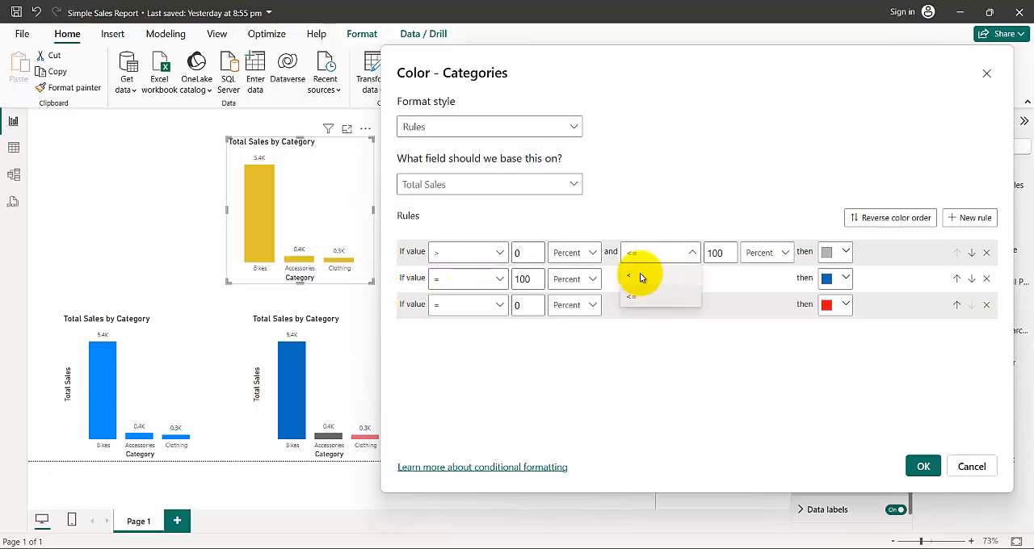
{"action": "left_click", "coordinate": [641, 277]}
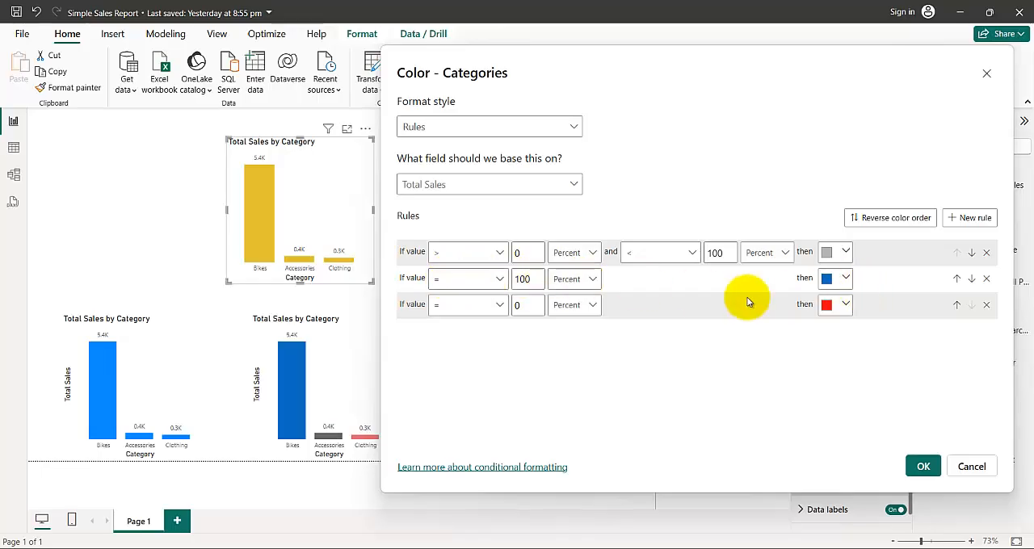
{"action": "left_click", "coordinate": [921, 466]}
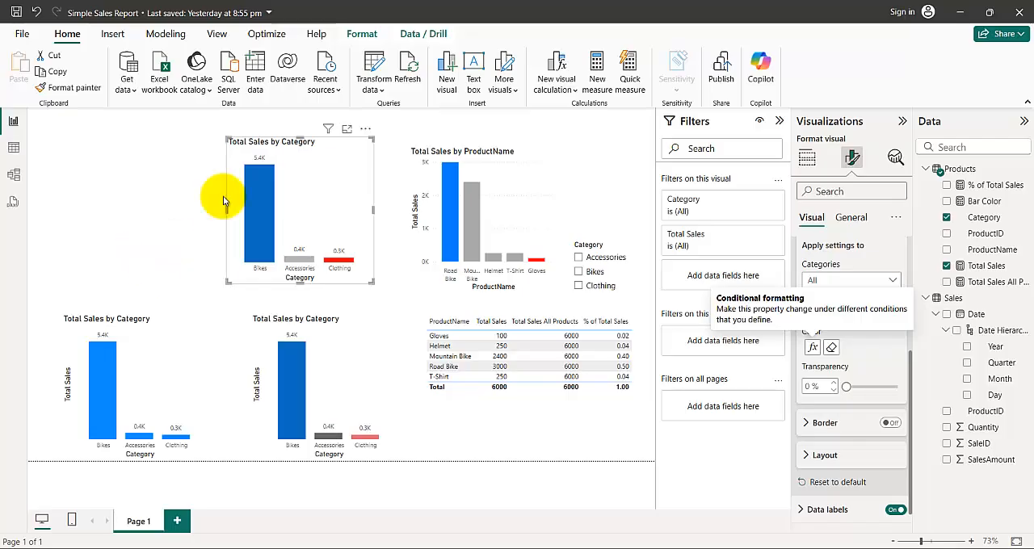
- Nudge the recolored Total Sales by Category chart slightly upward, and filter the report by Accessories, Bikes and Clothing in turn
{"action": "left_click_drag", "start_coordinate": [337, 144], "coordinate": [340, 146]}
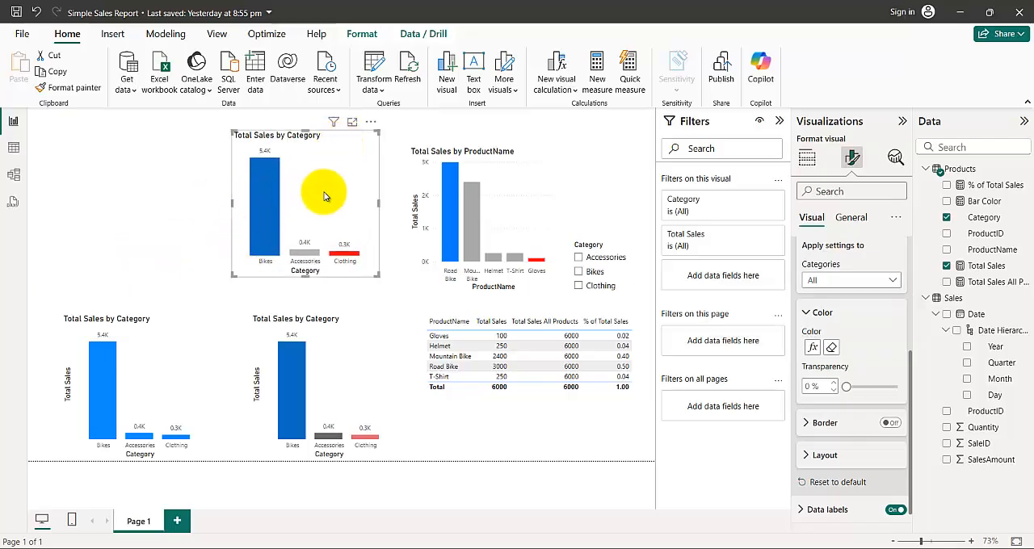
{"action": "left_click", "coordinate": [578, 258]}
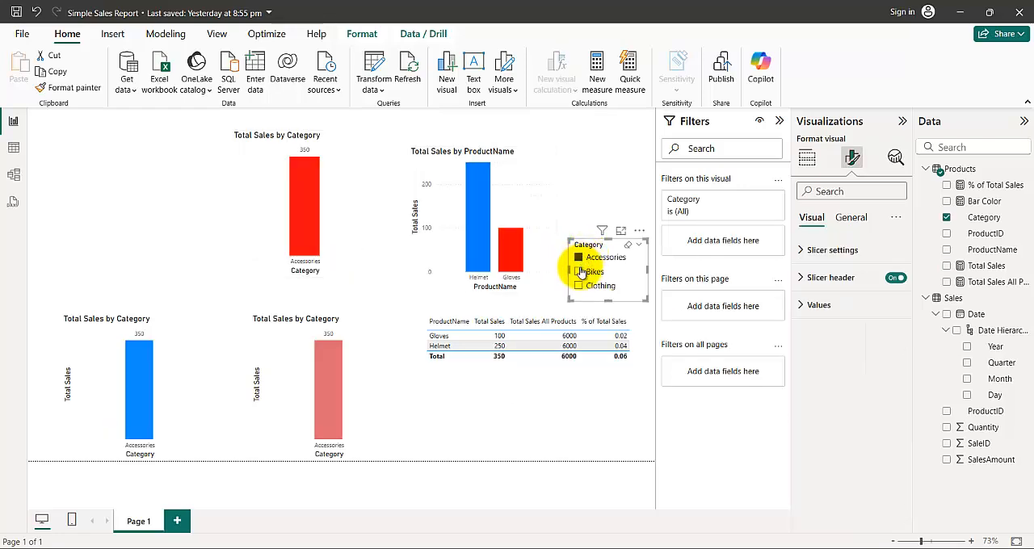
{"action": "left_click", "coordinate": [579, 272]}
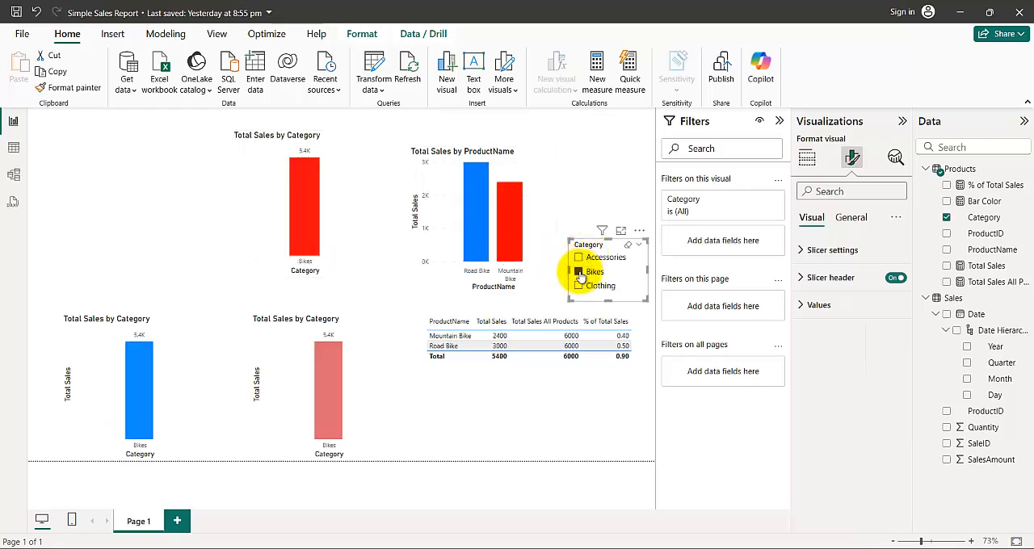
{"action": "left_click", "coordinate": [579, 287]}
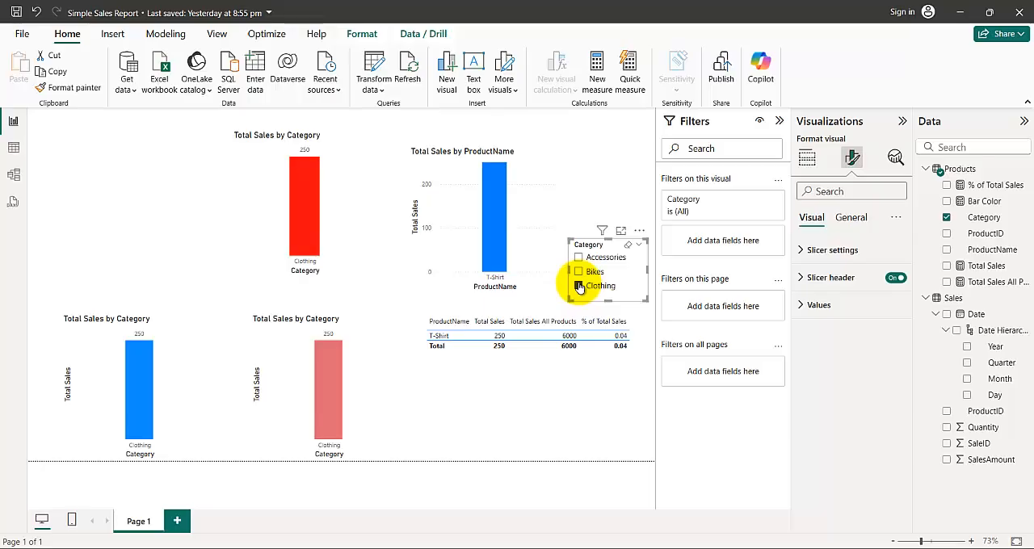
- Filter the report by Accessories, then clear the Category slicer's selection
{"action": "left_click", "coordinate": [580, 258]}
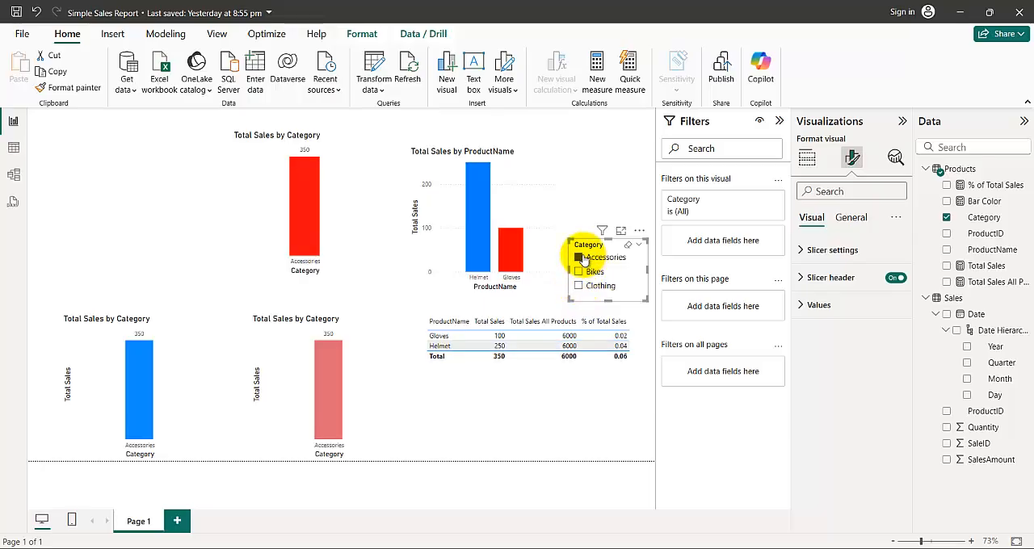
{"action": "left_click", "coordinate": [627, 245]}
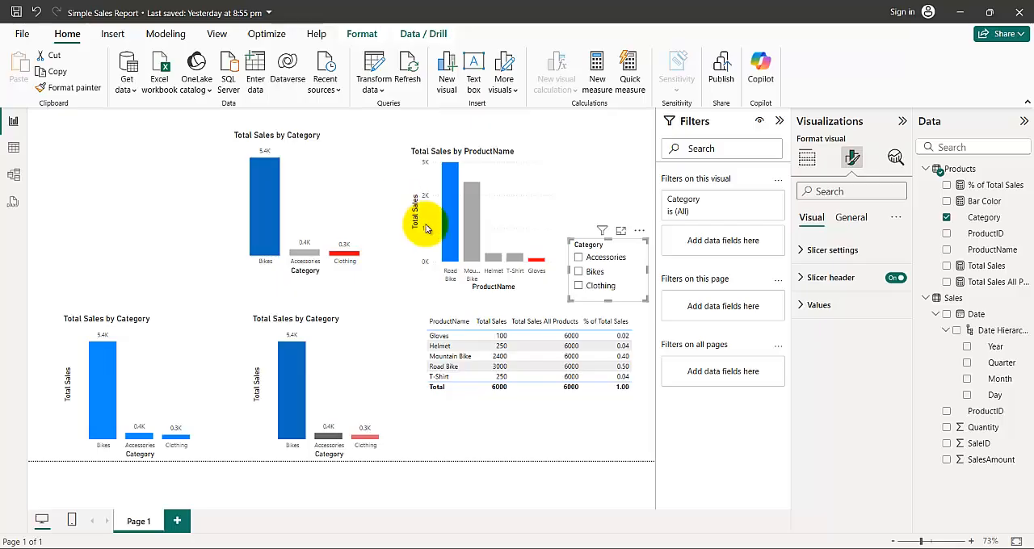
- Examine the Bar Color measure's DAX in the Word document, especially its ALLSELECTED(Products) argument, then return to Power BI
{"action": "mouse_move", "coordinate": [651, 547]}
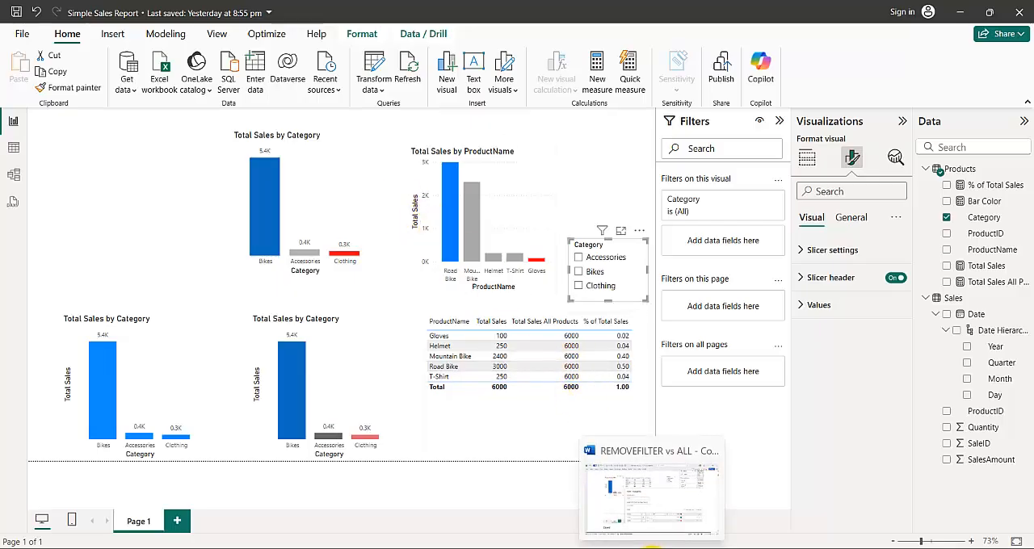
{"action": "left_click", "coordinate": [651, 493]}
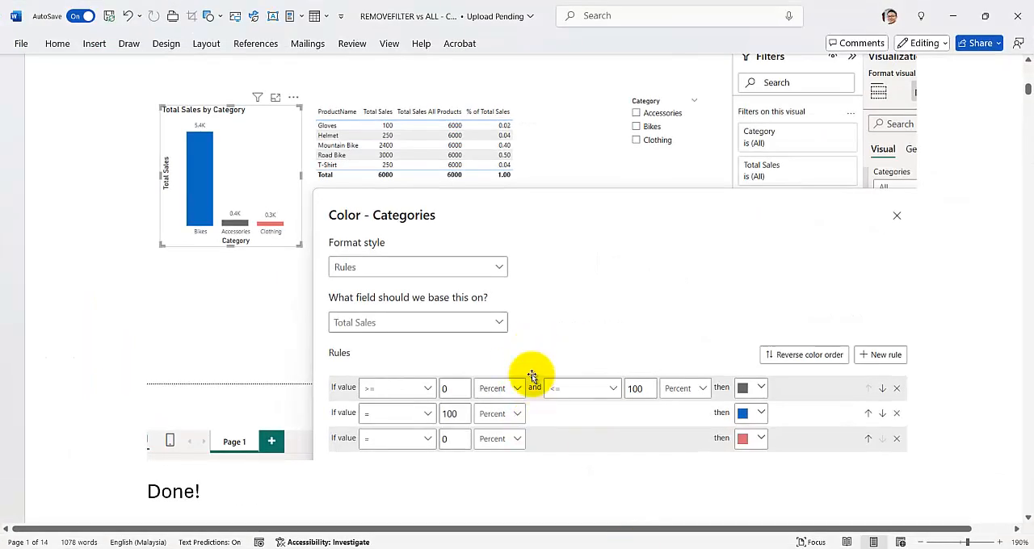
{"action": "scroll", "coordinate": [485, 343], "scroll_direction": "down", "scroll_amount": 3}
{"action": "scroll", "coordinate": [484, 343], "scroll_direction": "down", "scroll_amount": 8}
{"action": "scroll", "coordinate": [487, 338], "scroll_direction": "up", "scroll_amount": 2}
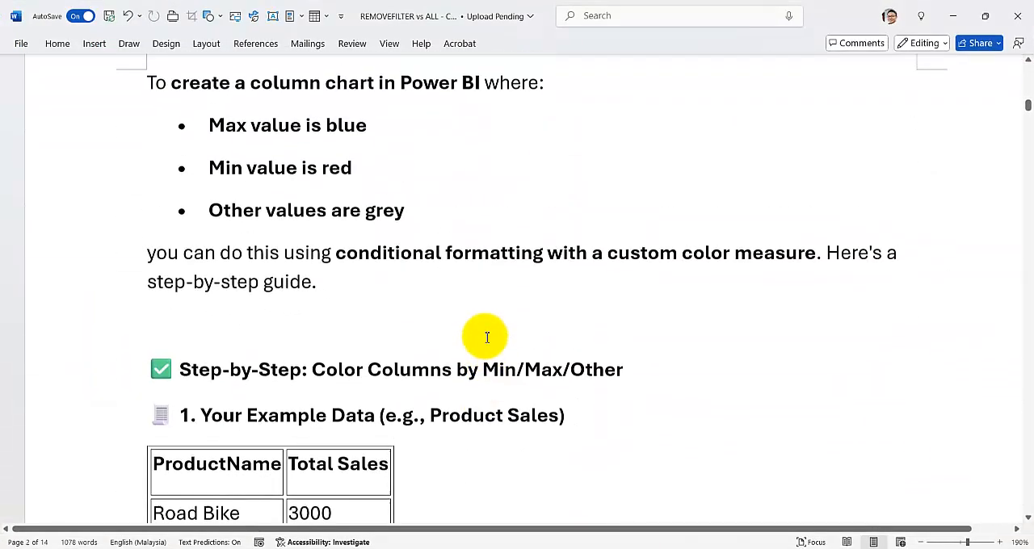
{"action": "scroll", "coordinate": [485, 335], "scroll_direction": "down", "scroll_amount": 5}
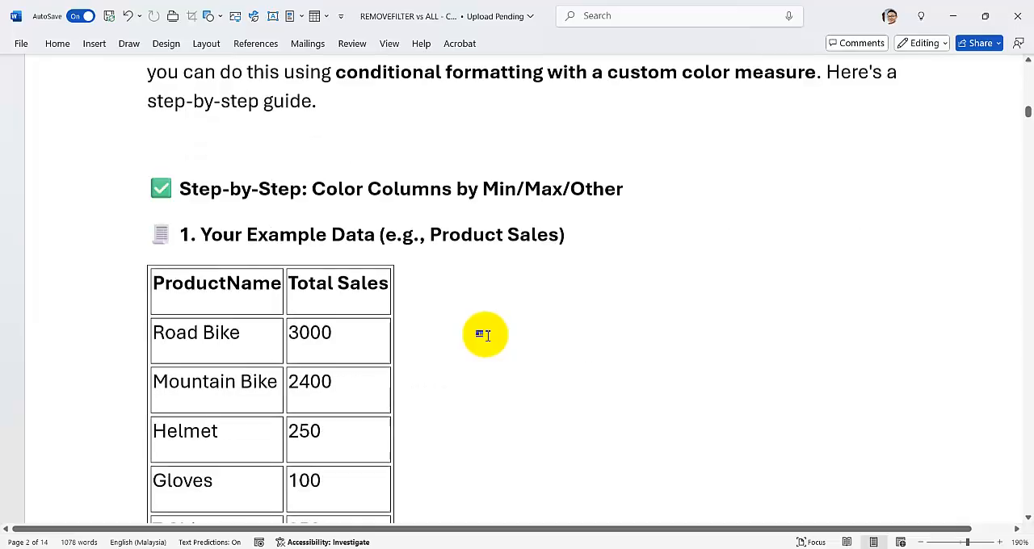
{"action": "scroll", "coordinate": [484, 336], "scroll_direction": "up", "scroll_amount": 1}
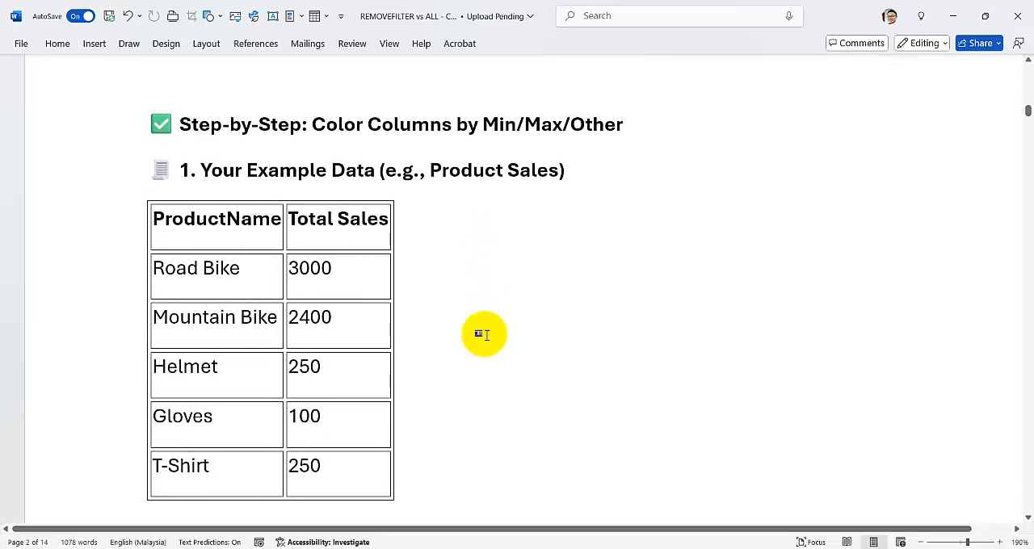
{"action": "scroll", "coordinate": [485, 336], "scroll_direction": "down", "scroll_amount": 8}
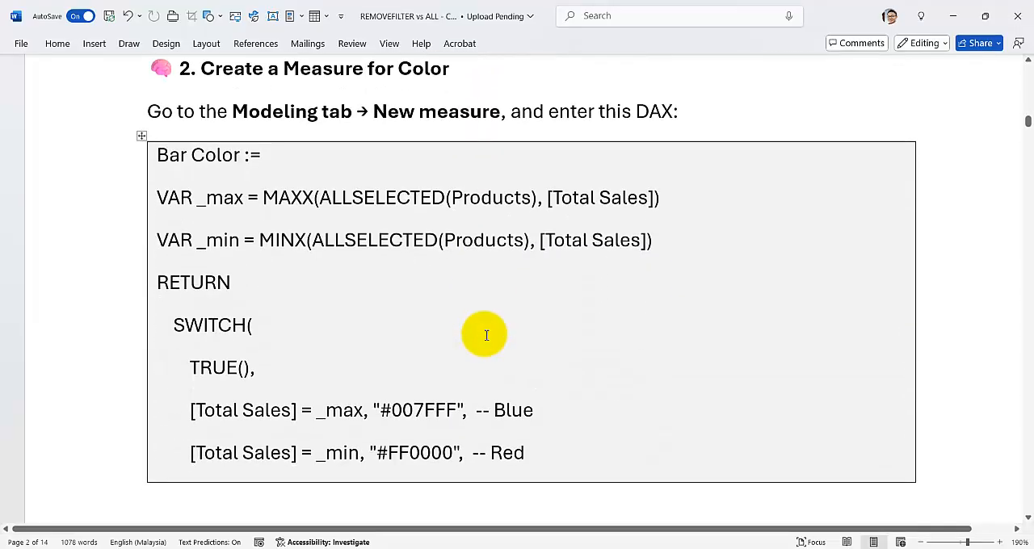
{"action": "scroll", "coordinate": [484, 336], "scroll_direction": "down", "scroll_amount": 1}
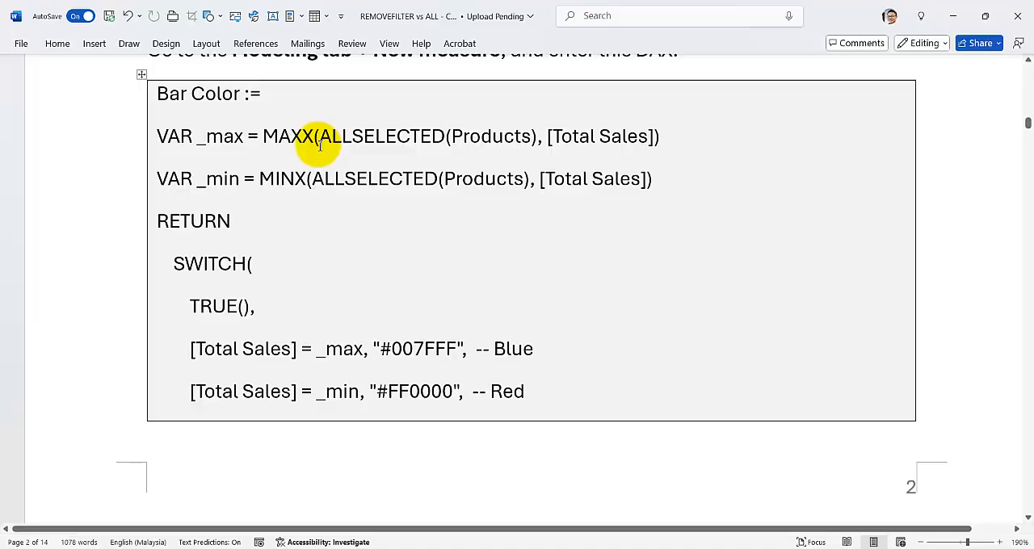
{"action": "scroll", "coordinate": [320, 144], "scroll_direction": "up", "scroll_amount": 1}
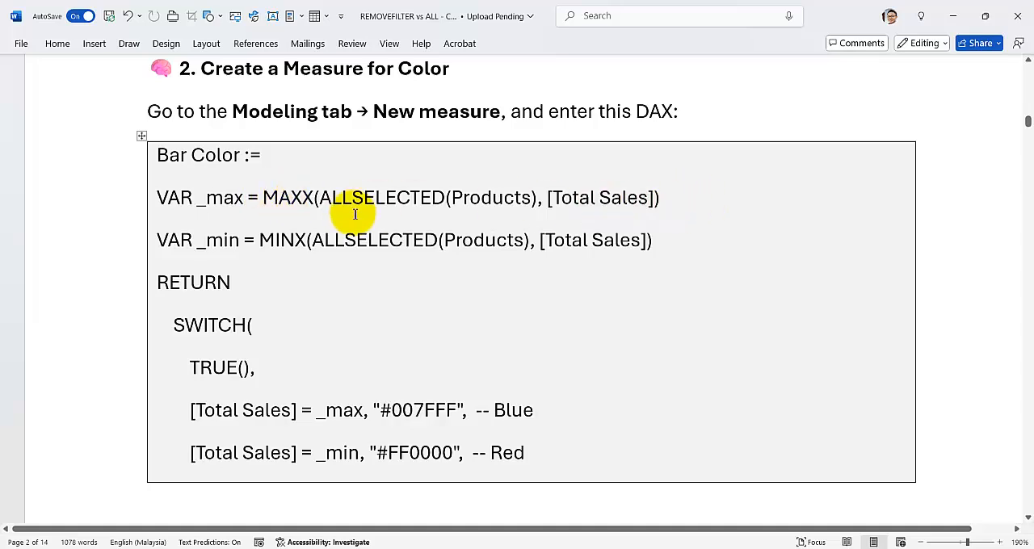
{"action": "left_click_drag", "start_coordinate": [322, 198], "coordinate": [447, 202]}
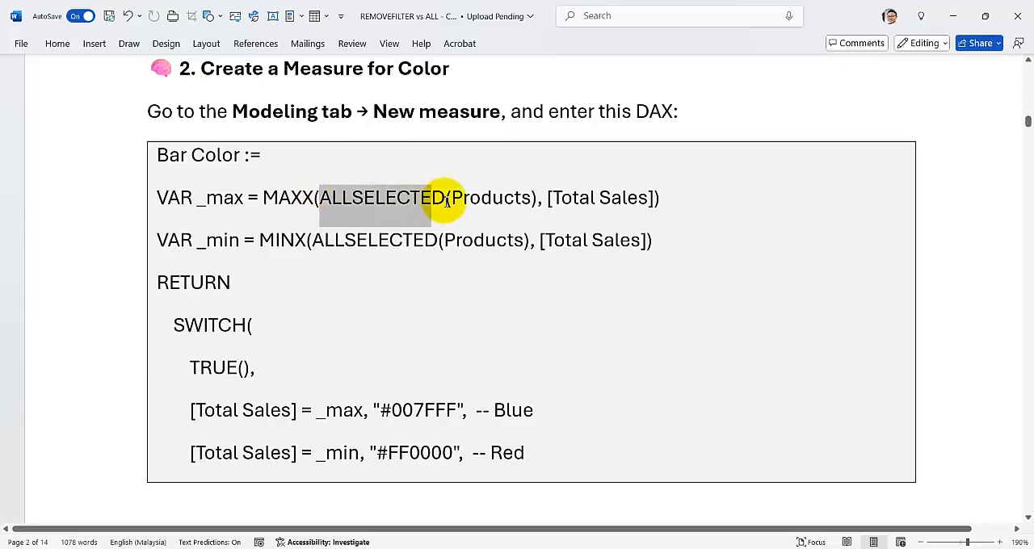
{"action": "double_click", "coordinate": [479, 200]}
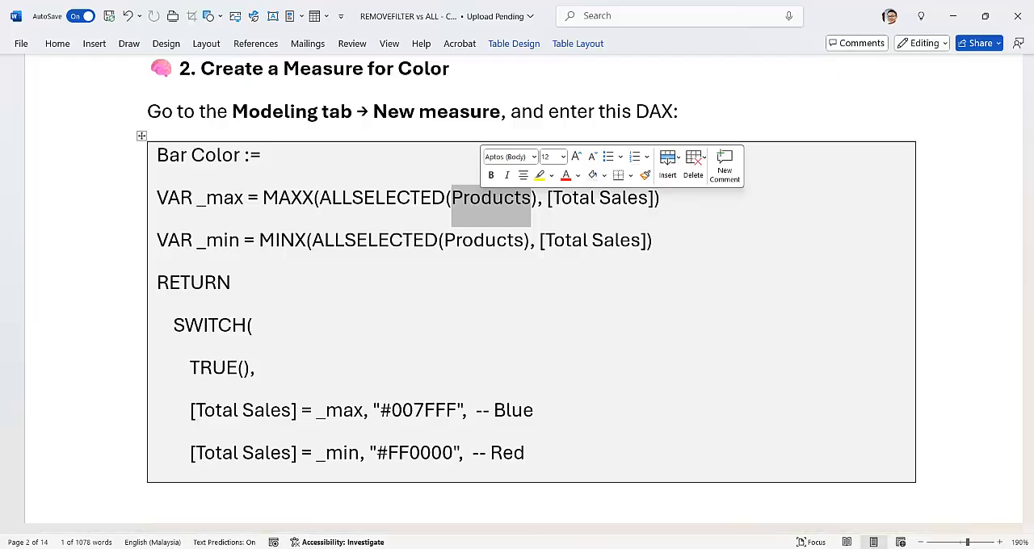
{"action": "left_click", "coordinate": [592, 548]}
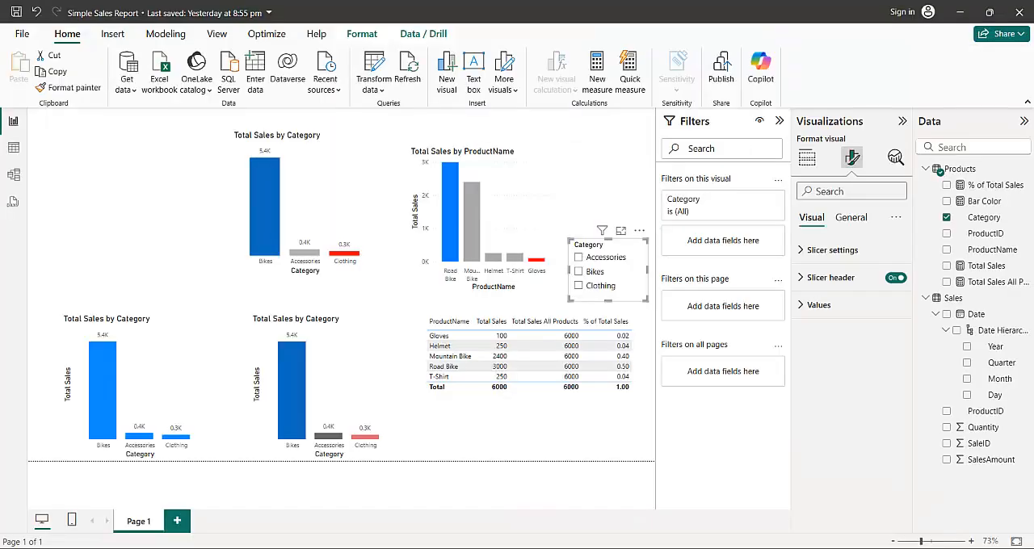
- In the Bar Color measure, replace Products with Sales in the ALLSELECTED calls of both _max and _min, and commit it
{"action": "left_click", "coordinate": [546, 170]}
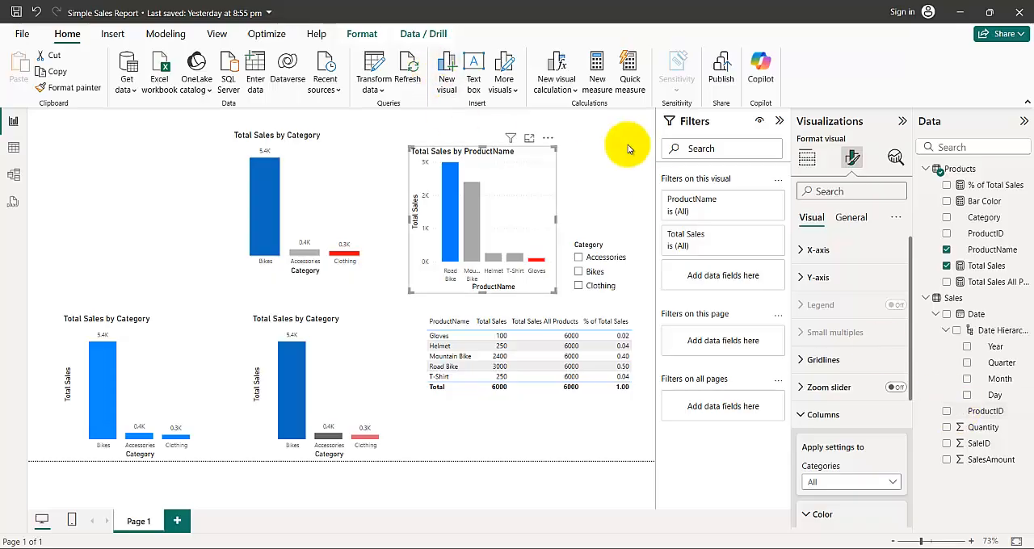
{"action": "left_click", "coordinate": [983, 201]}
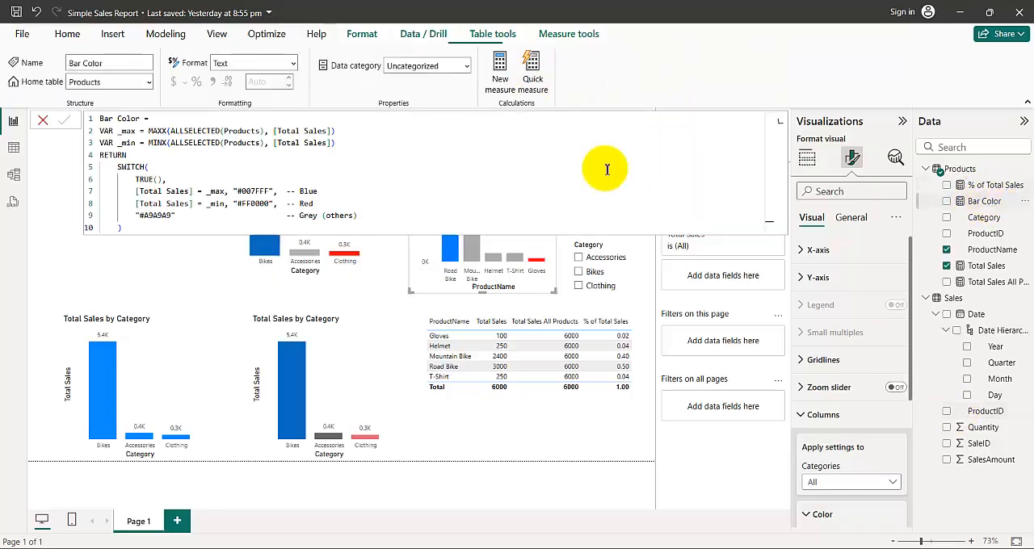
{"action": "double_click", "coordinate": [241, 131]}
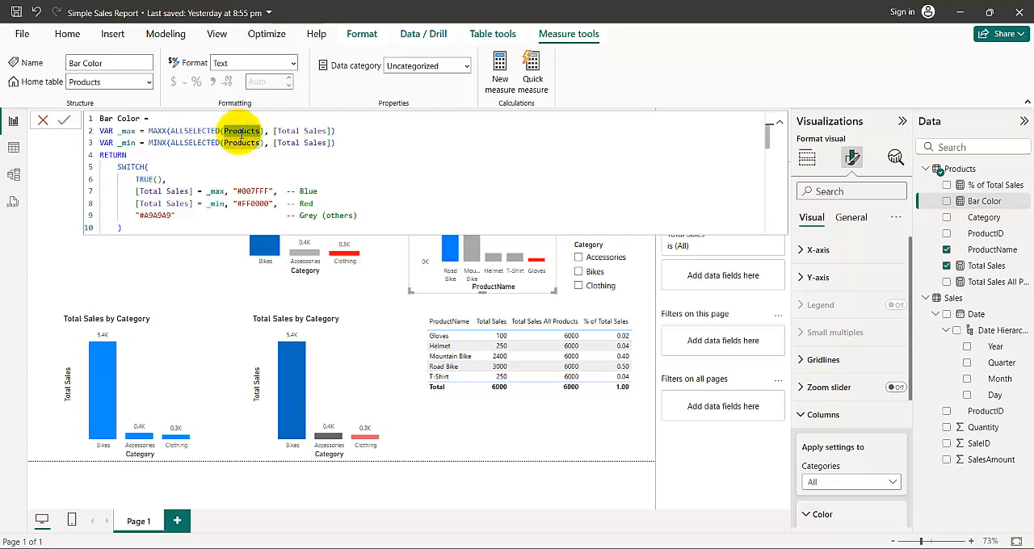
{"action": "type", "text": "Sales"}
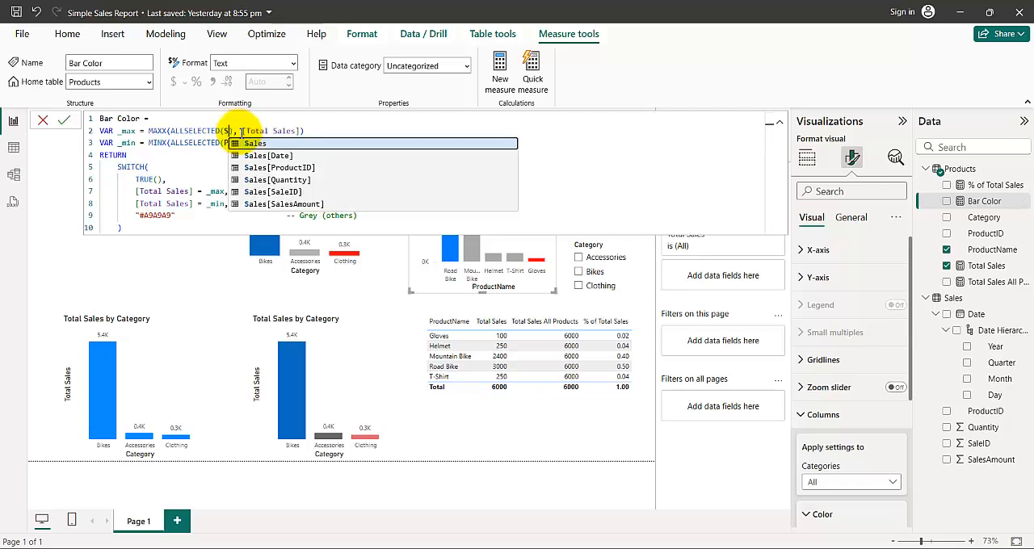
{"action": "double_click", "coordinate": [230, 143]}
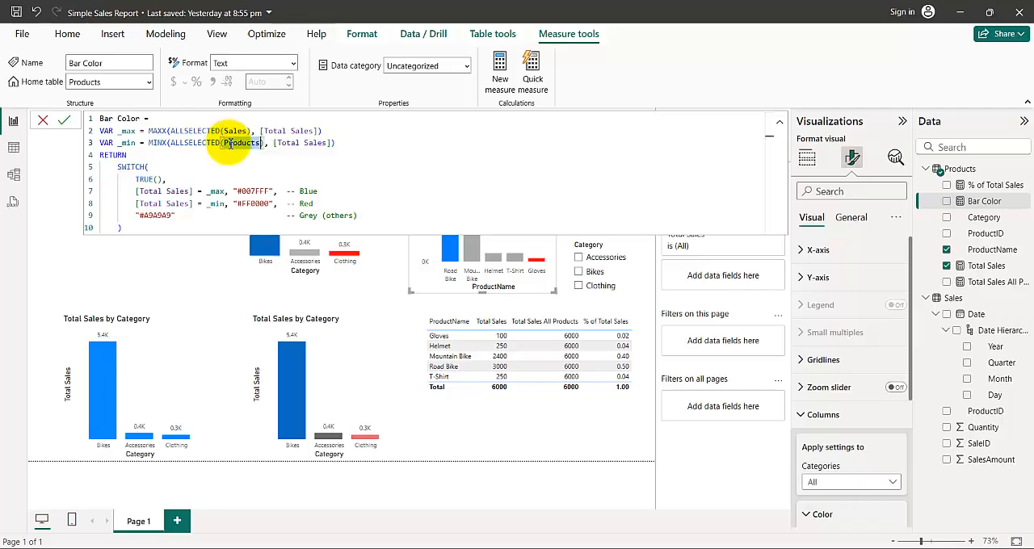
{"action": "type", "text": "Sales"}
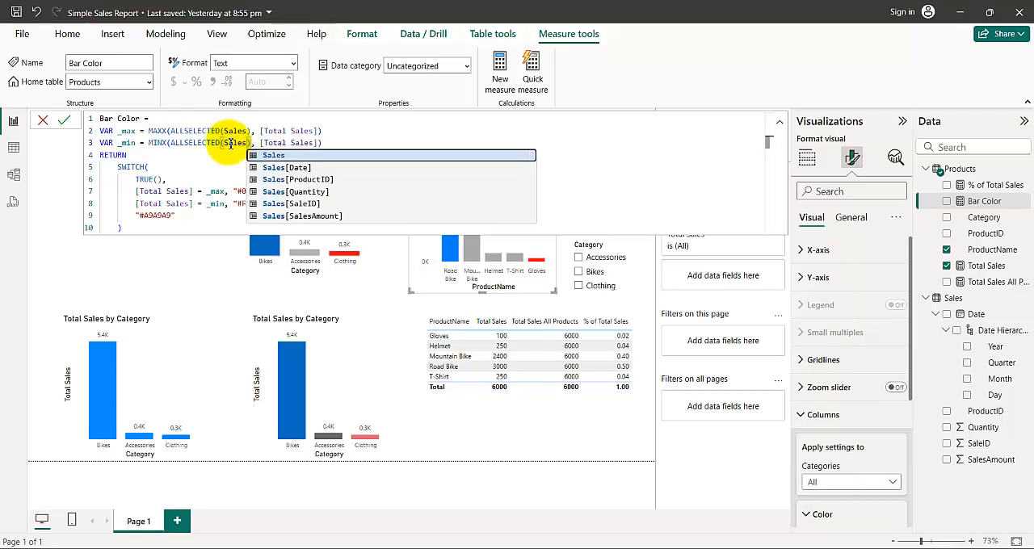
{"action": "left_click", "coordinate": [116, 244]}
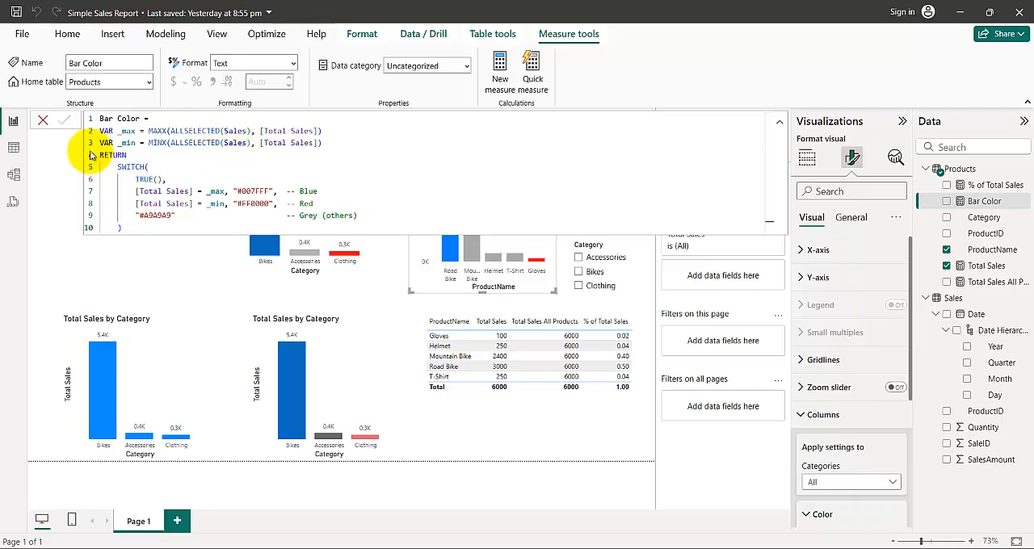
{"action": "left_click", "coordinate": [68, 123]}
{"action": "left_click", "coordinate": [125, 277]}
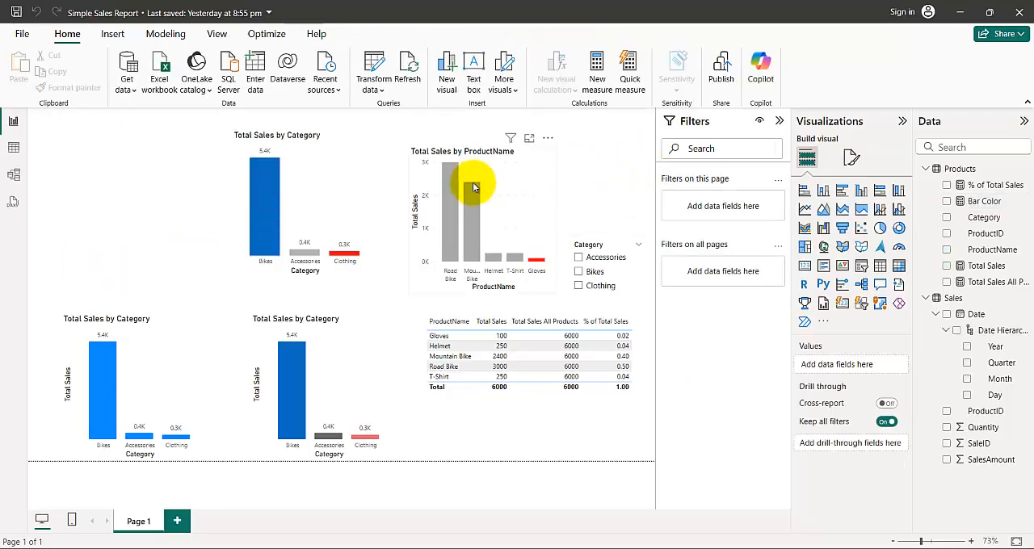
- Move the Total Sales measure to the Sales table by changing its home table
{"action": "left_click", "coordinate": [538, 189]}
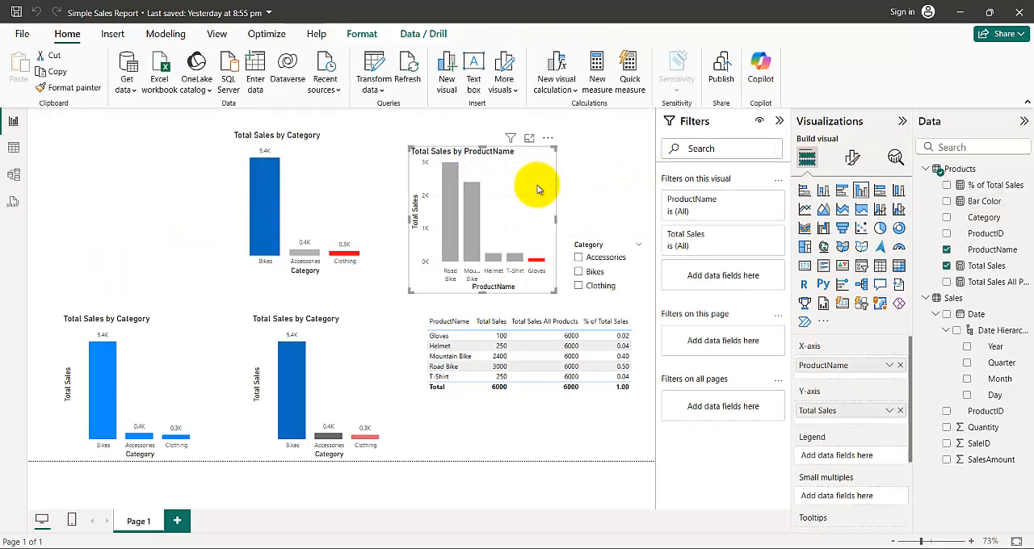
{"action": "left_click", "coordinate": [998, 206]}
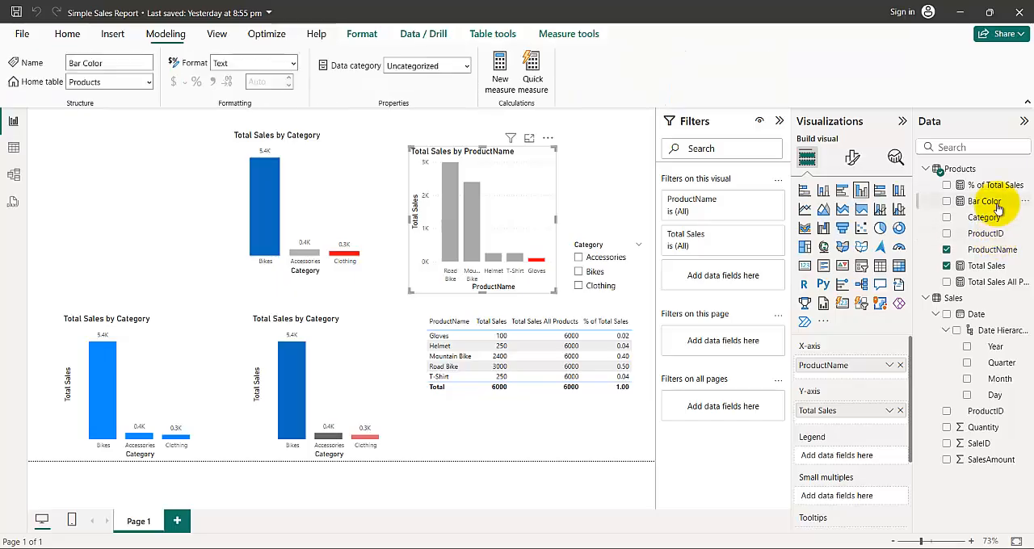
{"action": "left_click", "coordinate": [988, 267]}
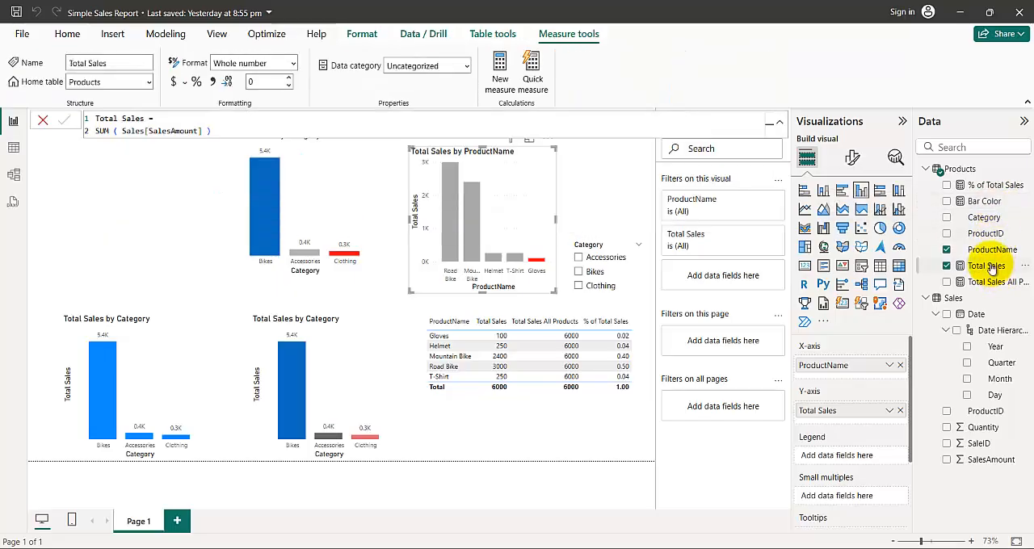
{"action": "left_click", "coordinate": [148, 82]}
{"action": "key", "text": "ctrl+c"}
{"action": "left_click", "coordinate": [85, 111]}
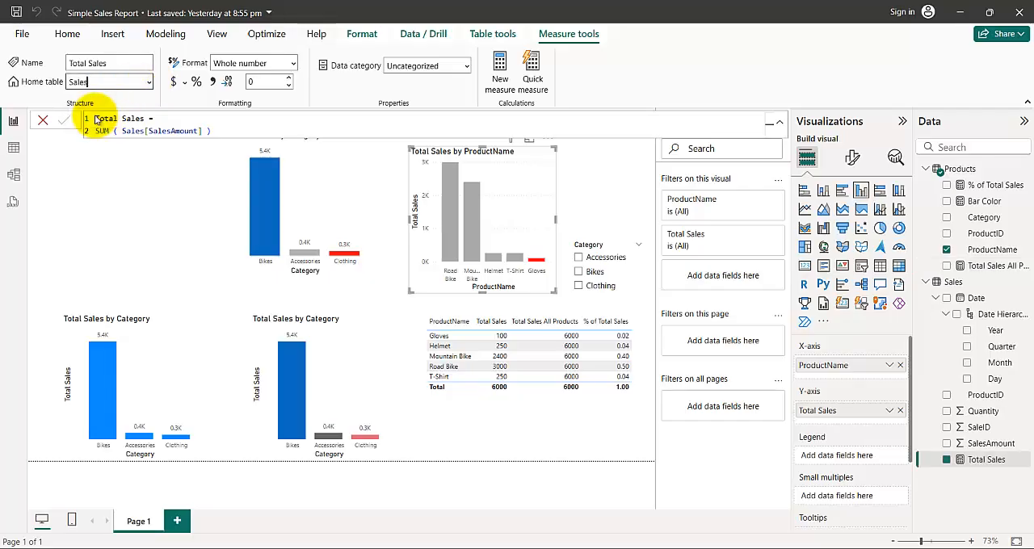
{"action": "left_click", "coordinate": [72, 209]}
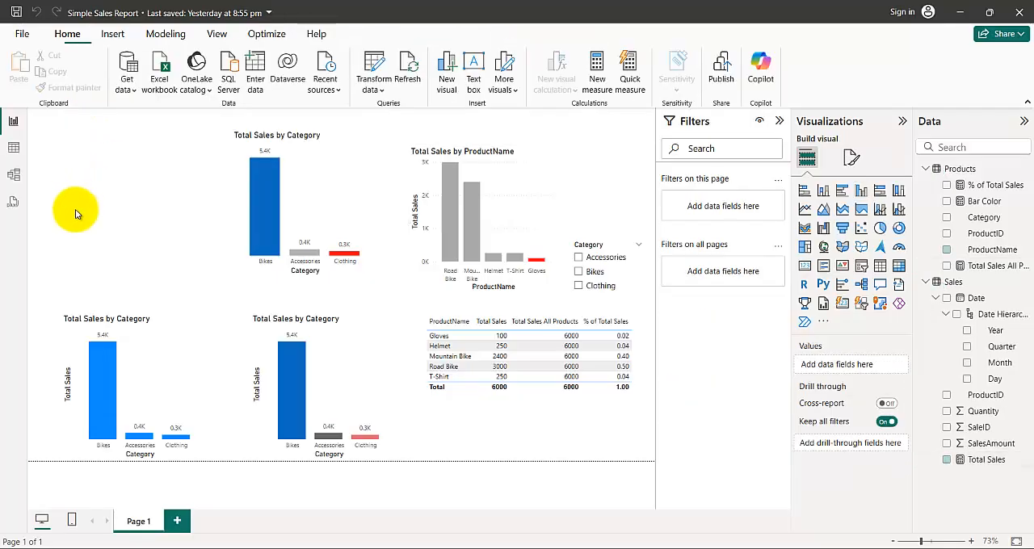
- Put Products back as the ALLSELECTED table in both _max and _min of the Bar Color measure, and commit it
{"action": "left_click", "coordinate": [523, 181]}
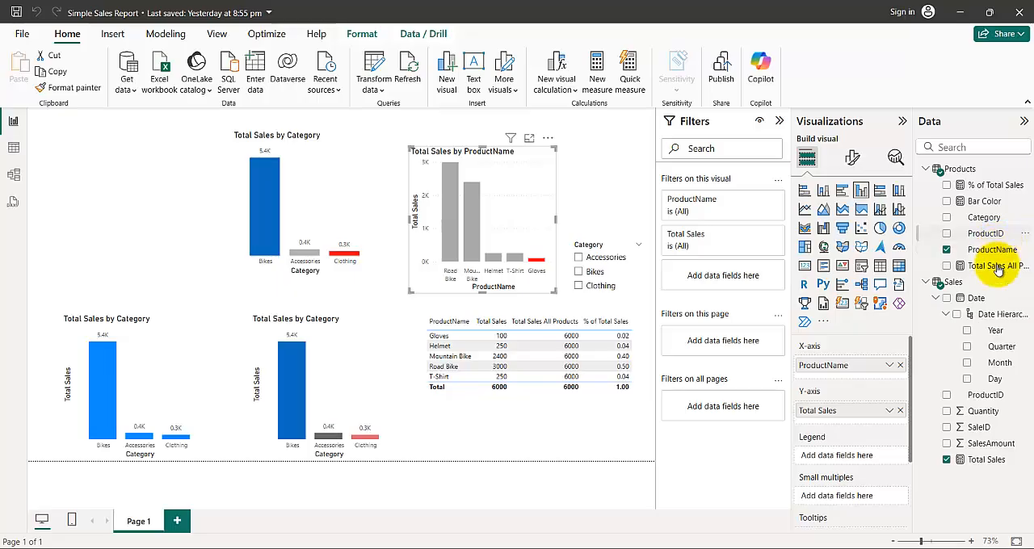
{"action": "left_click", "coordinate": [979, 460]}
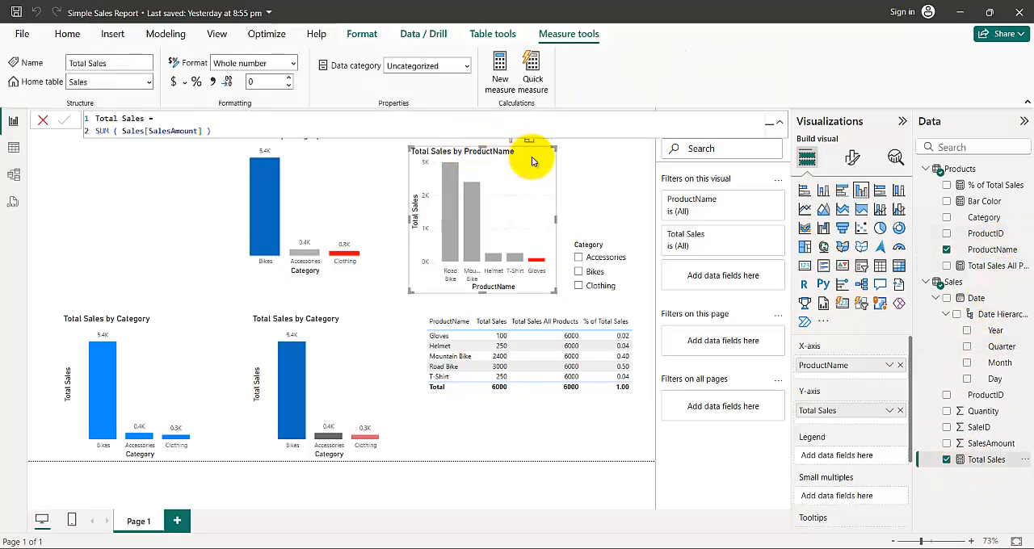
{"action": "left_click", "coordinate": [978, 201]}
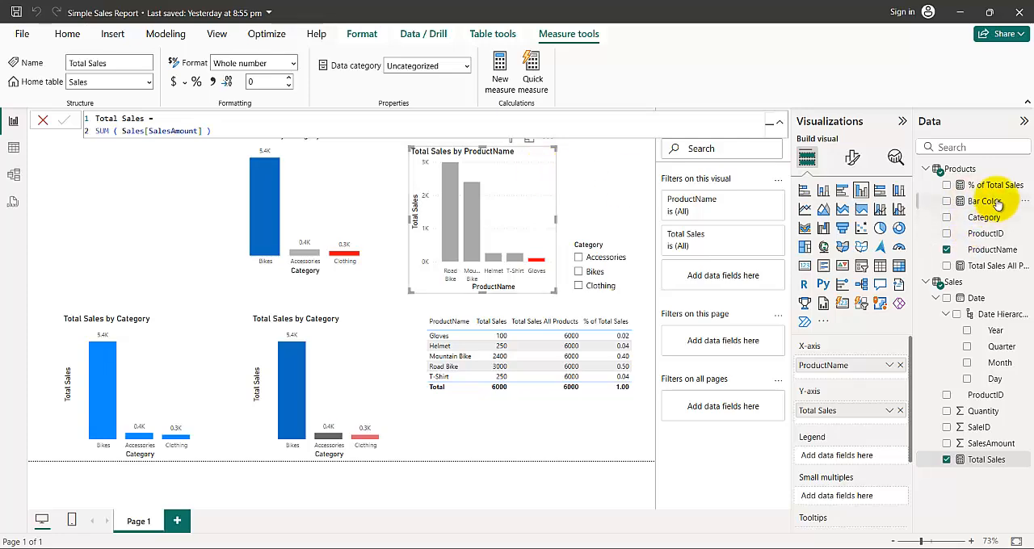
{"action": "double_click", "coordinate": [235, 130]}
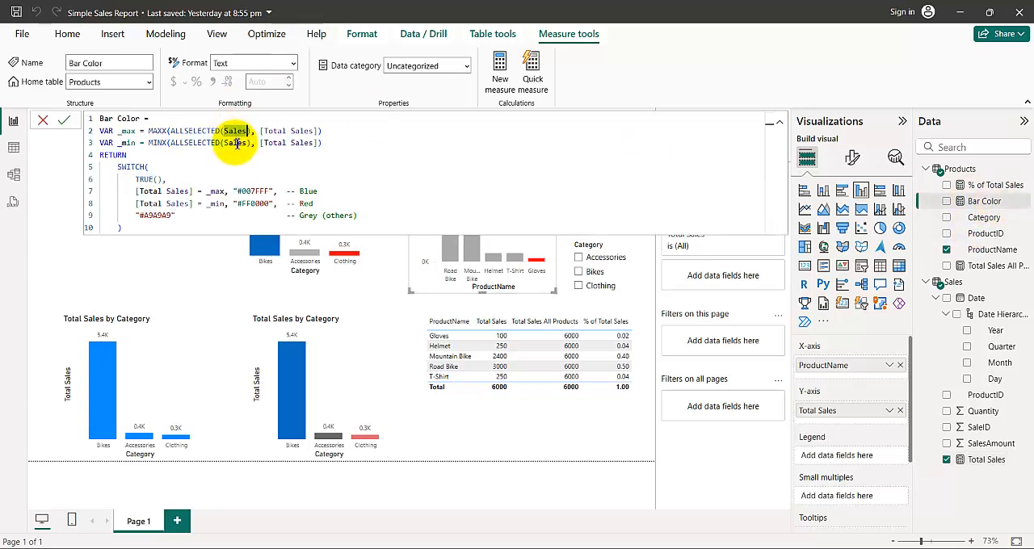
{"action": "left_click", "coordinate": [223, 130]}
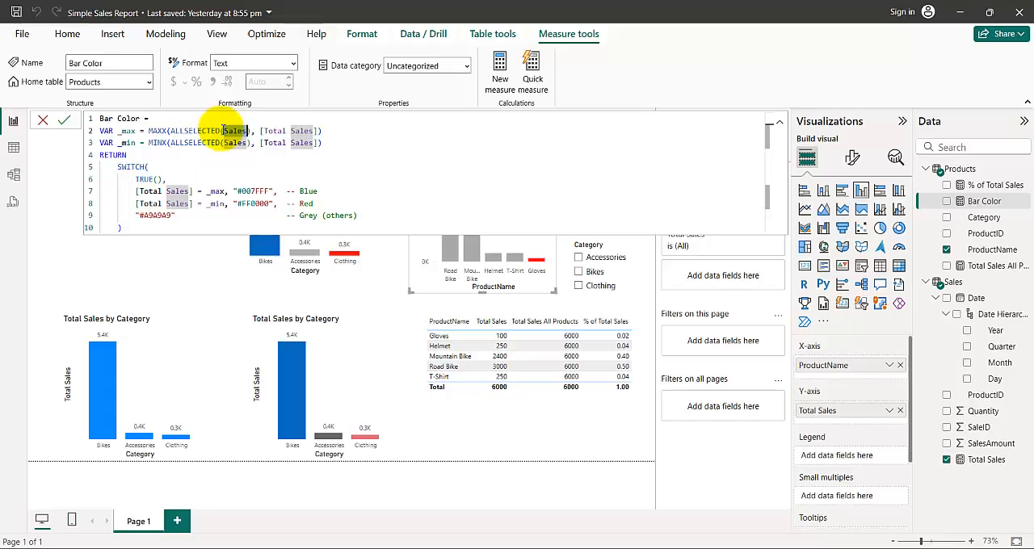
{"action": "type", "text": "Products"}
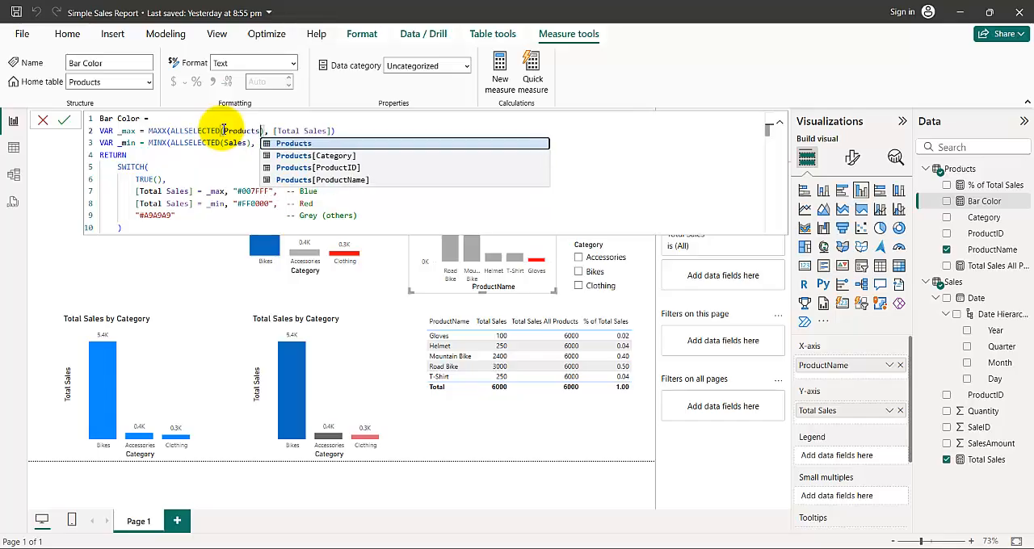
{"action": "left_click", "coordinate": [235, 132]}
{"action": "double_click", "coordinate": [237, 143]}
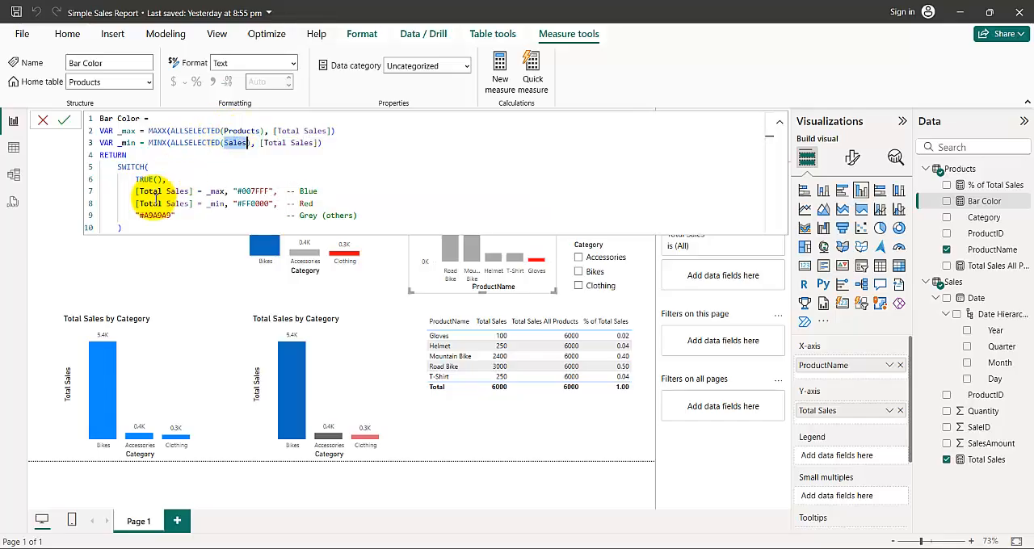
{"action": "key", "text": "ctrl+v"}
{"action": "left_click", "coordinate": [109, 243]}
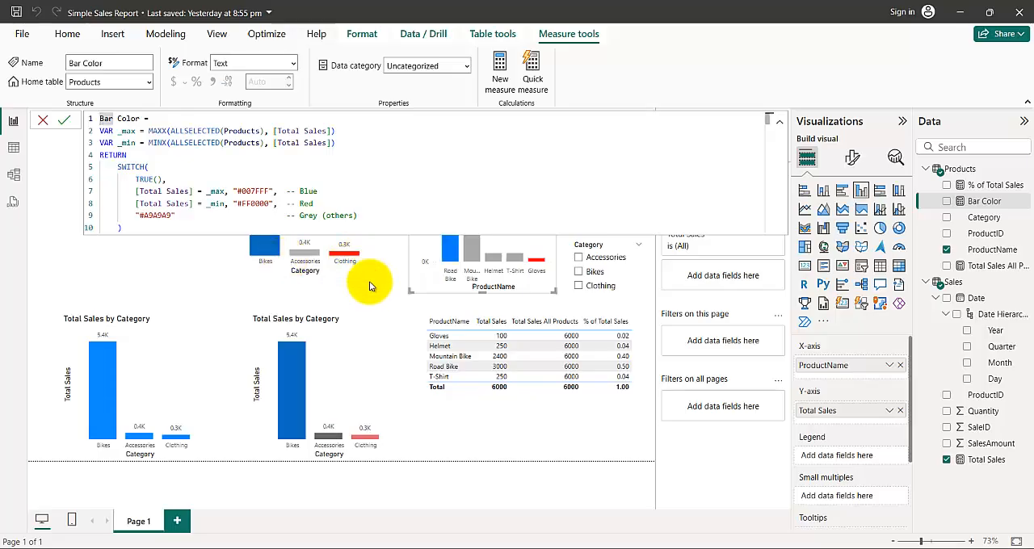
{"action": "left_click", "coordinate": [343, 293]}
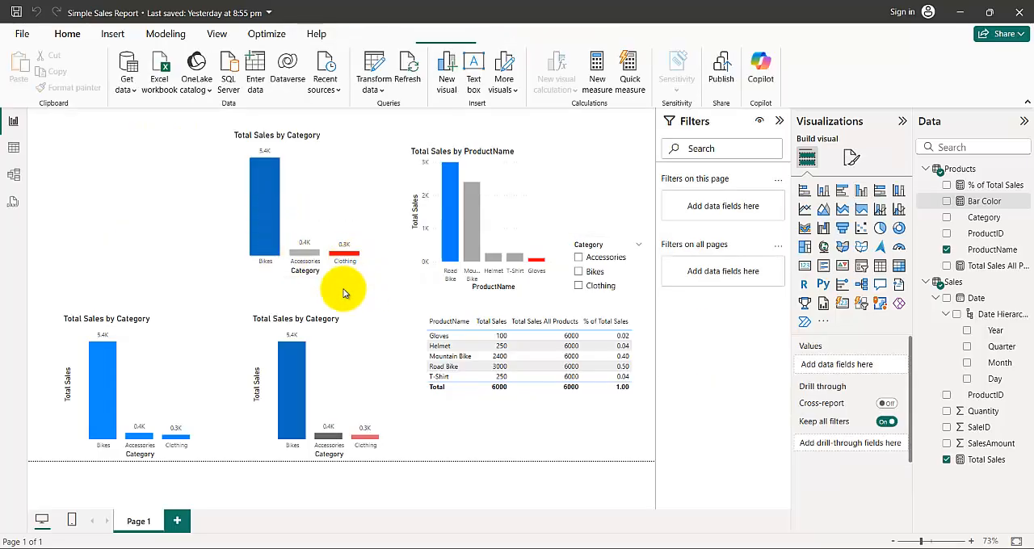
- Create a measure MaxSales = MAXX(ALLSELECTED(Products), [Total Sales]), reusing the _max expression copied from the Bar Color measure
{"action": "left_click", "coordinate": [540, 160]}
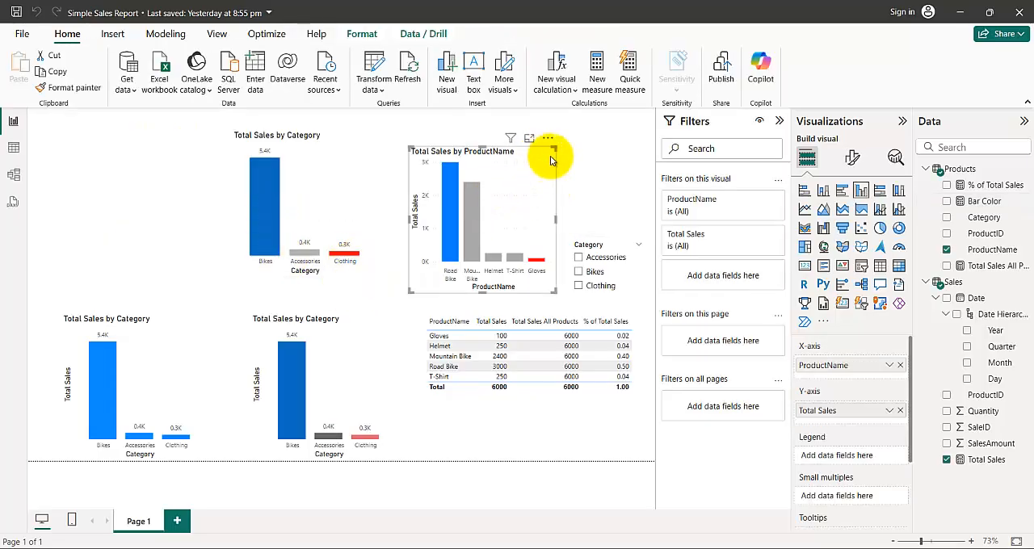
{"action": "left_click", "coordinate": [992, 202]}
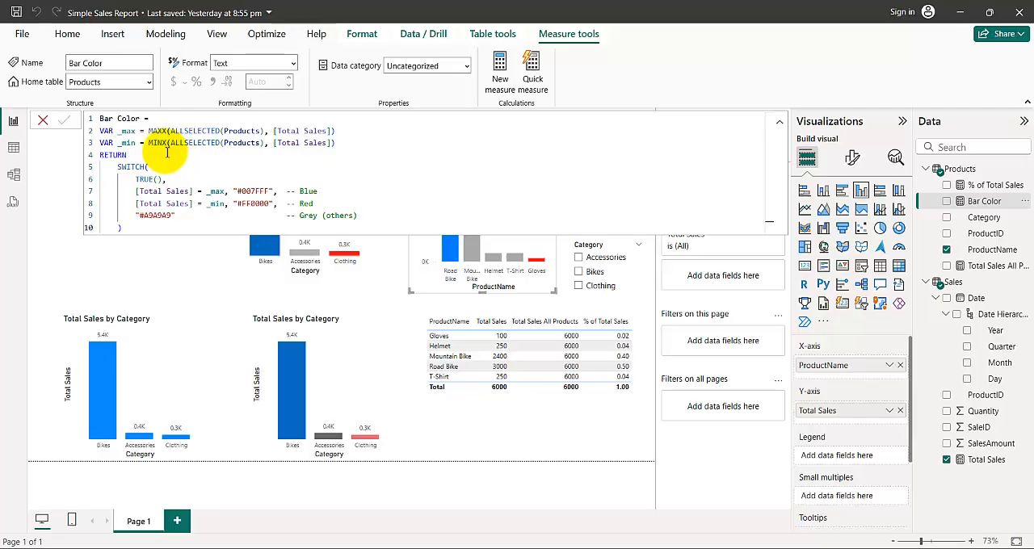
{"action": "left_click_drag", "start_coordinate": [149, 131], "coordinate": [341, 131]}
{"action": "key", "text": "ctrl+c"}
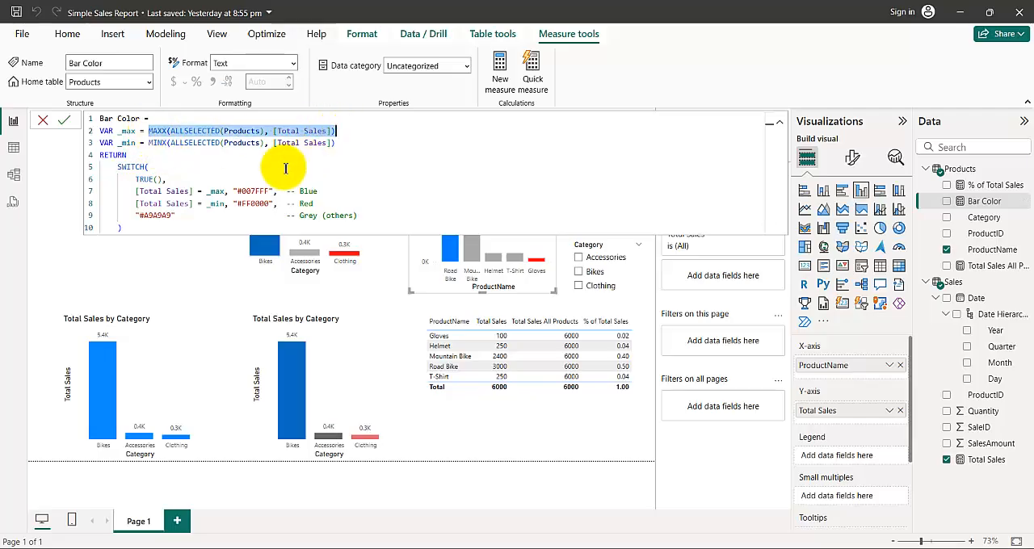
{"action": "left_click", "coordinate": [152, 266]}
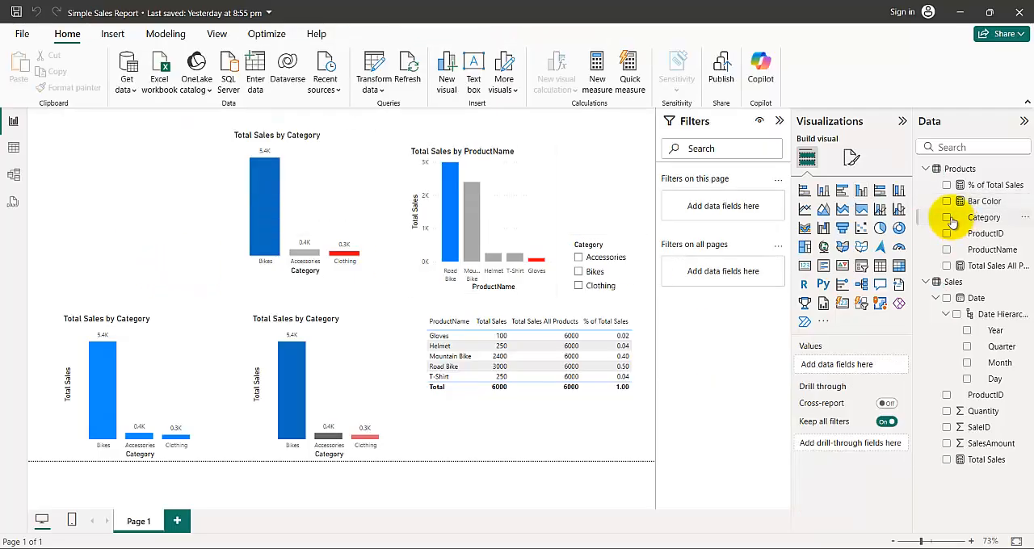
{"action": "left_click", "coordinate": [597, 67]}
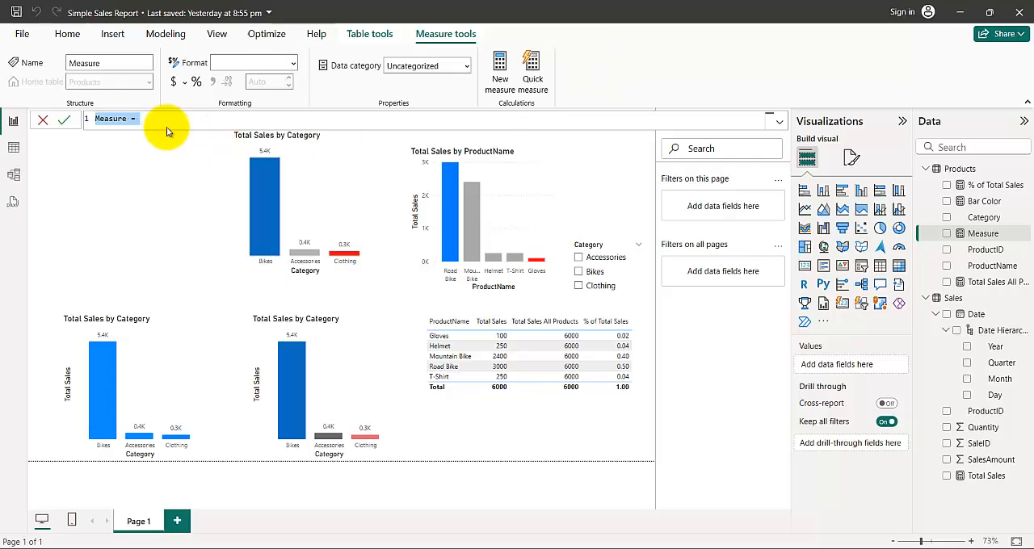
{"action": "key", "text": "ctrl+v"}
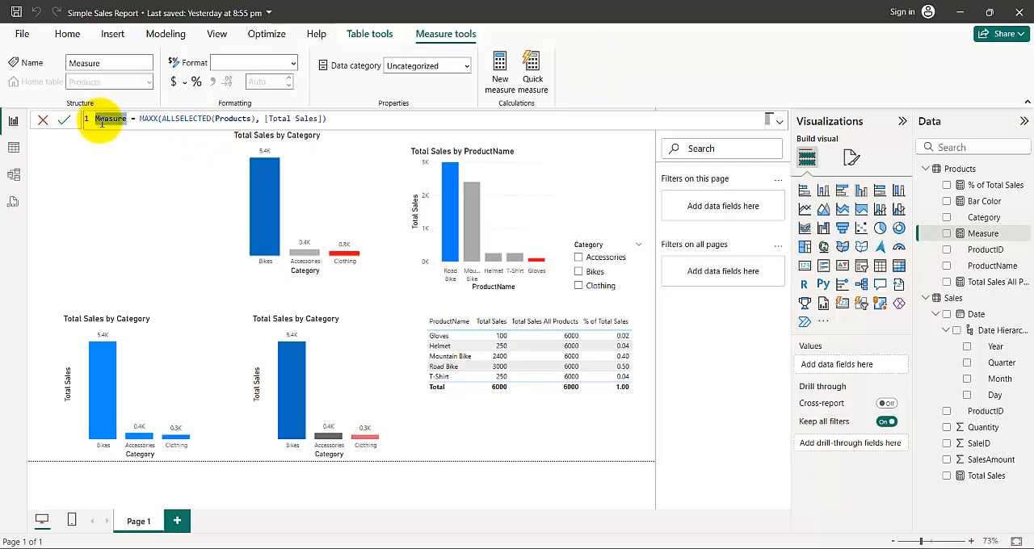
{"action": "type", "text": "Max"}
{"action": "type", "text": "Sales"}
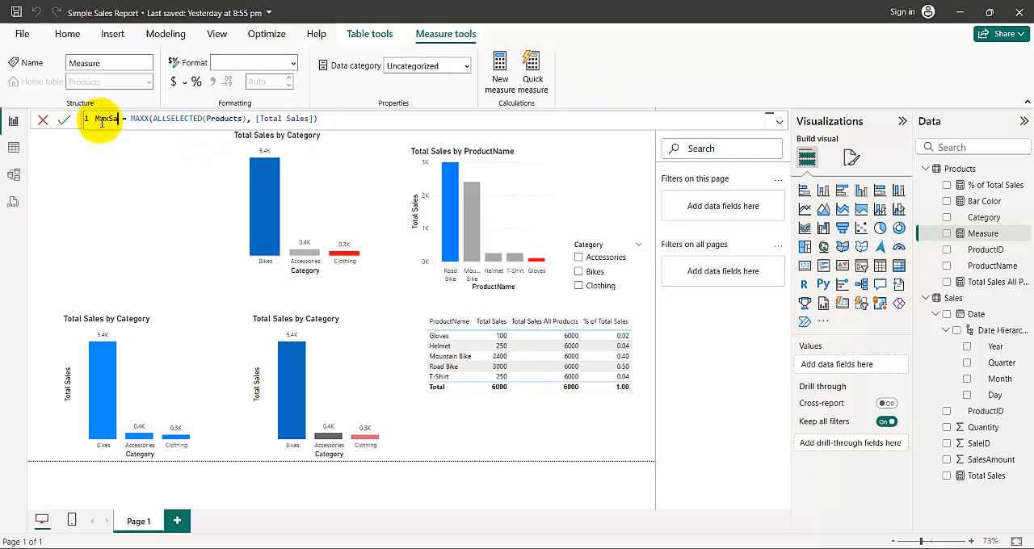
{"action": "left_click", "coordinate": [107, 191]}
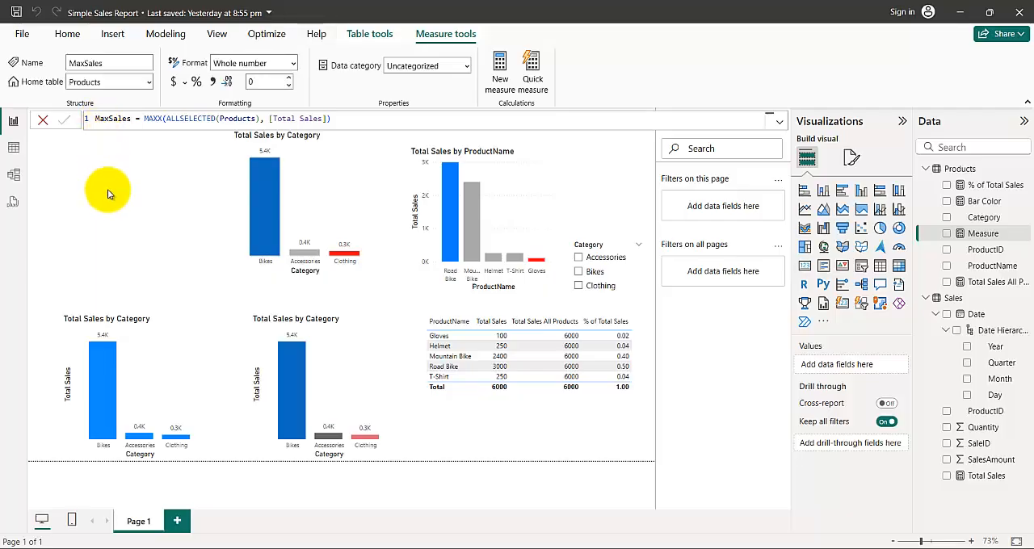
- Add a card visual to the report page and give it the MaxSales measure as its field
{"action": "left_click", "coordinate": [158, 212]}
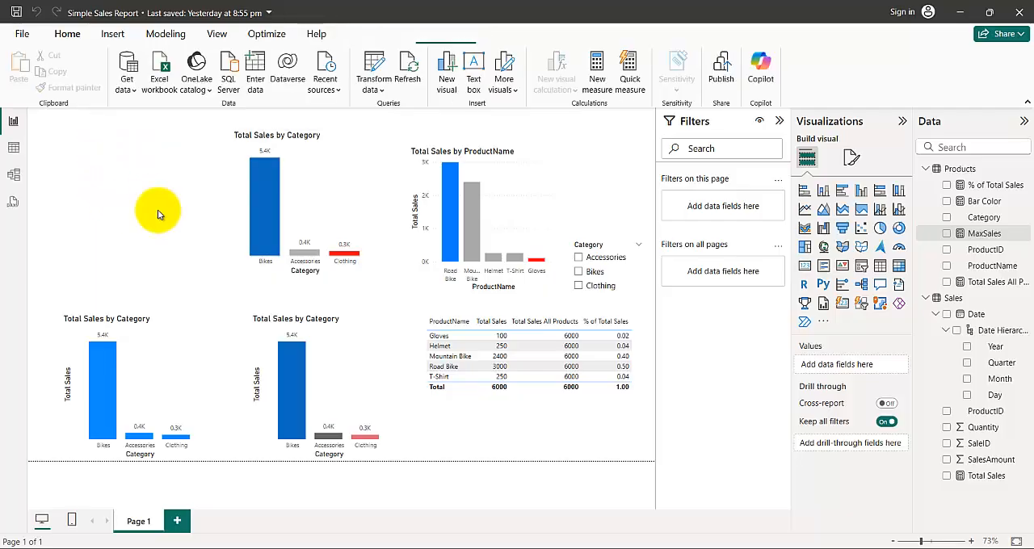
{"action": "left_click", "coordinate": [803, 265]}
{"action": "left_click_drag", "start_coordinate": [973, 234], "coordinate": [189, 227]}
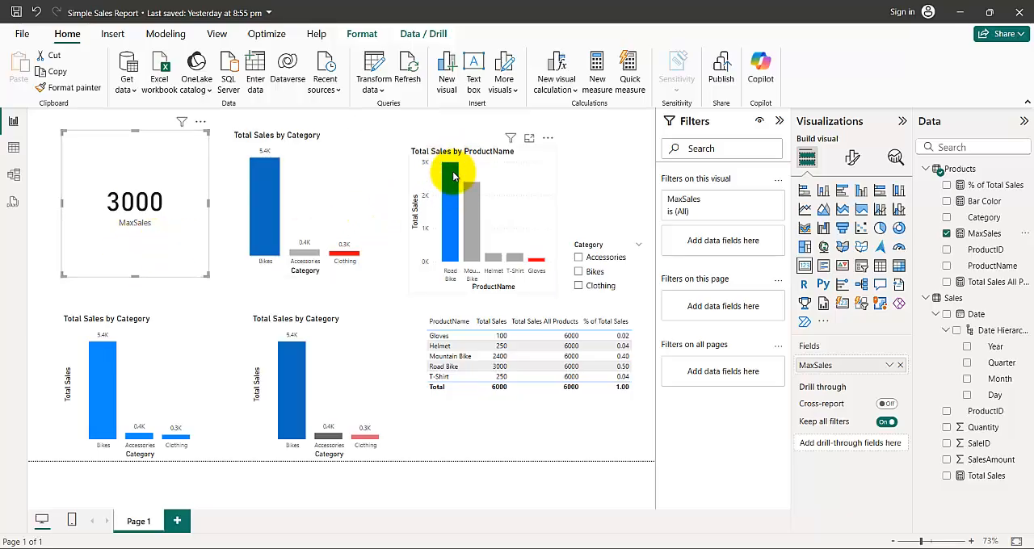
- Filter the page to Accessories with the Category slicer and shrink the MaxSales card
{"action": "left_click", "coordinate": [579, 256]}
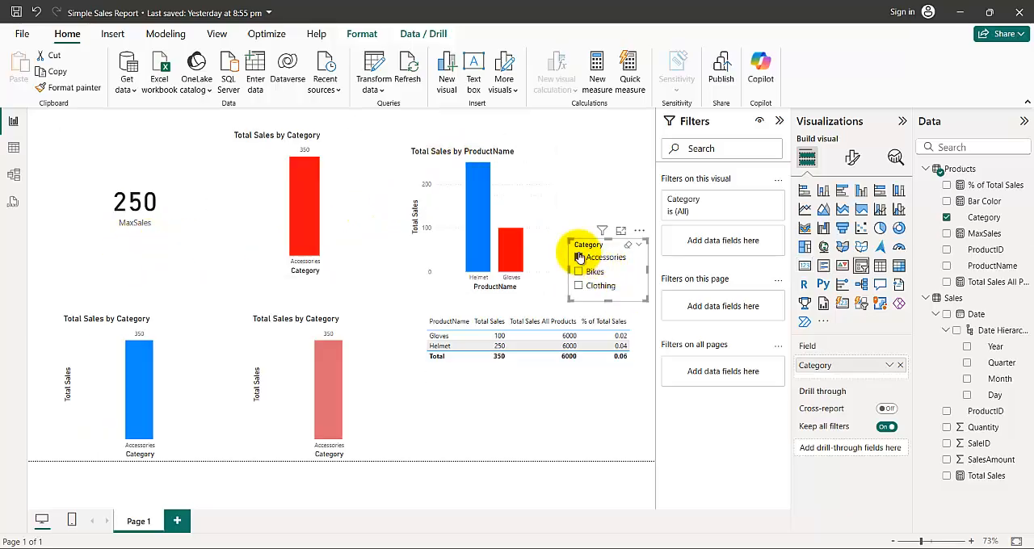
{"action": "left_click", "coordinate": [166, 234]}
{"action": "left_click_drag", "start_coordinate": [203, 276], "coordinate": [138, 229]}
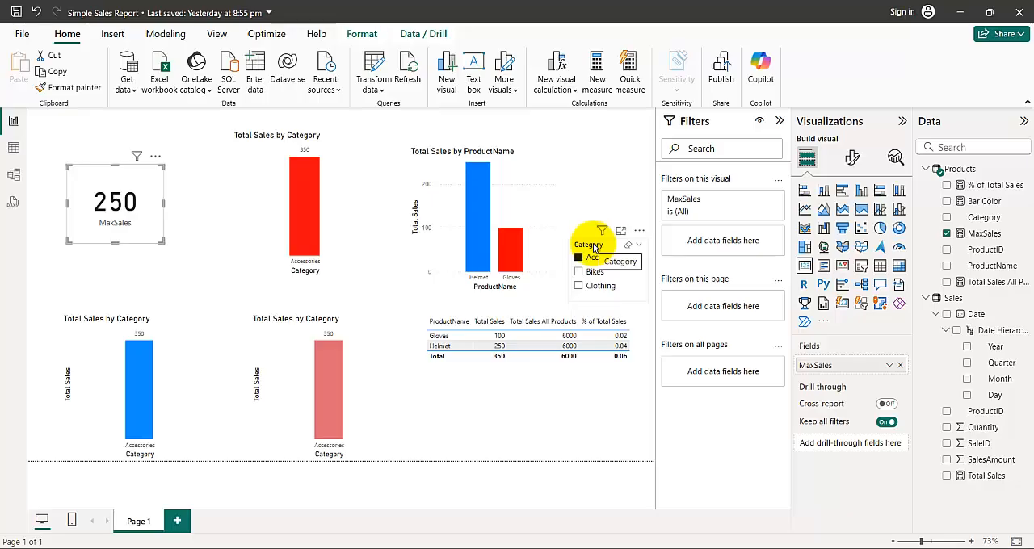
- Filter the Category slicer to Bikes to check the MaxSales card and the product chart, and clear the slicer selection
{"action": "left_click", "coordinate": [577, 272]}
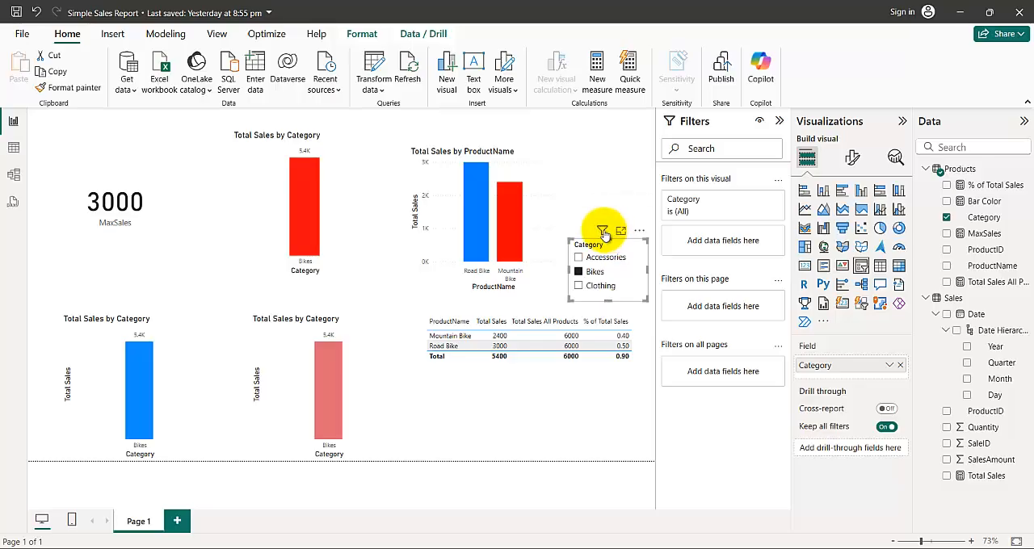
{"action": "mouse_move", "coordinate": [605, 234]}
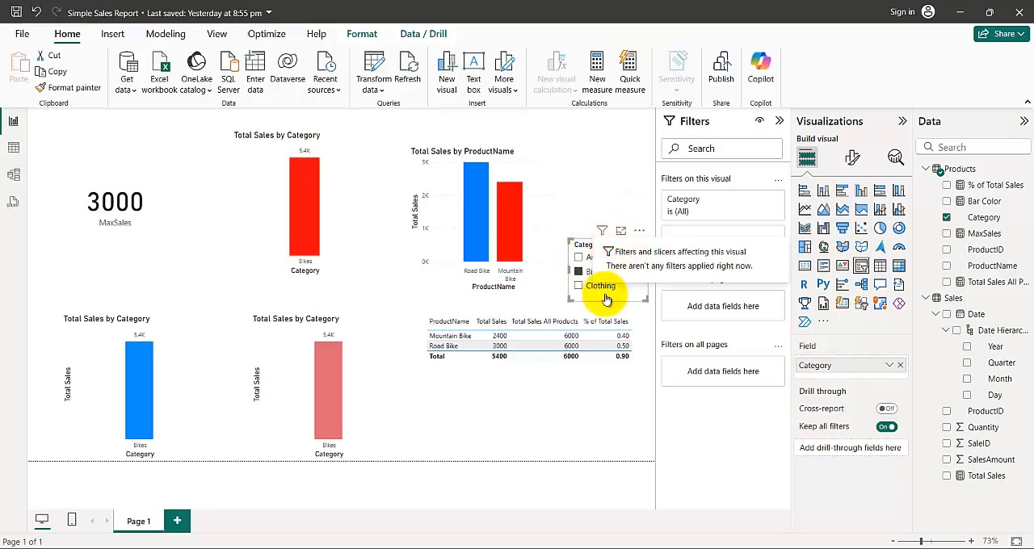
{"action": "left_click", "coordinate": [543, 297]}
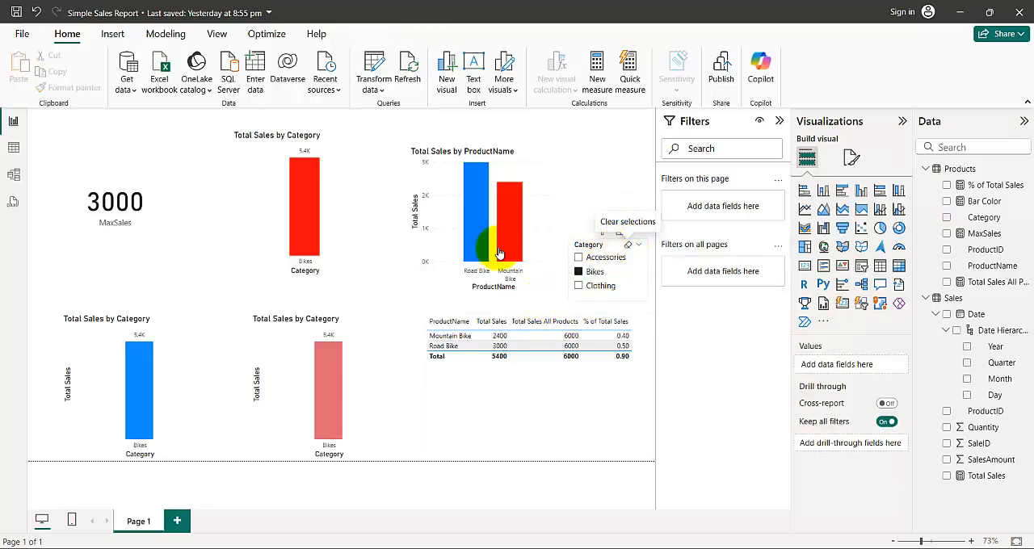
{"action": "left_click", "coordinate": [628, 245]}
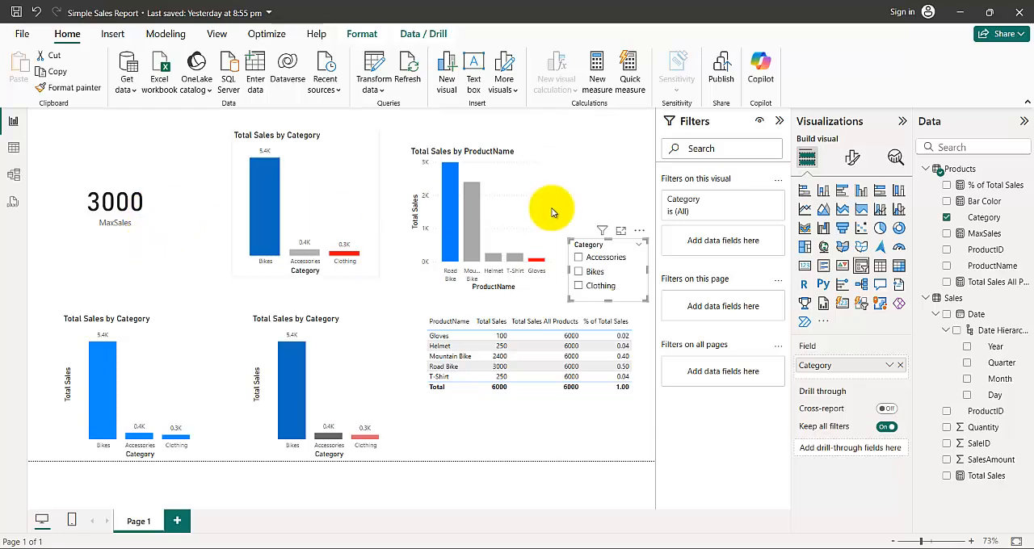
{"action": "mouse_move", "coordinate": [535, 263]}
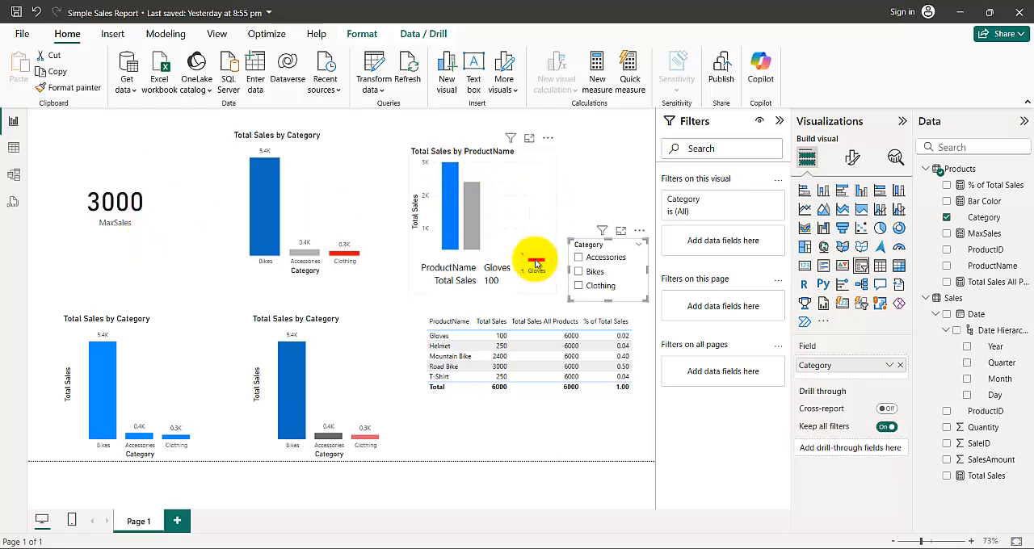
- In the MaxSales measure, replace Products with Sales as the ALLSELECTED table and commit the change
{"action": "left_click", "coordinate": [991, 202]}
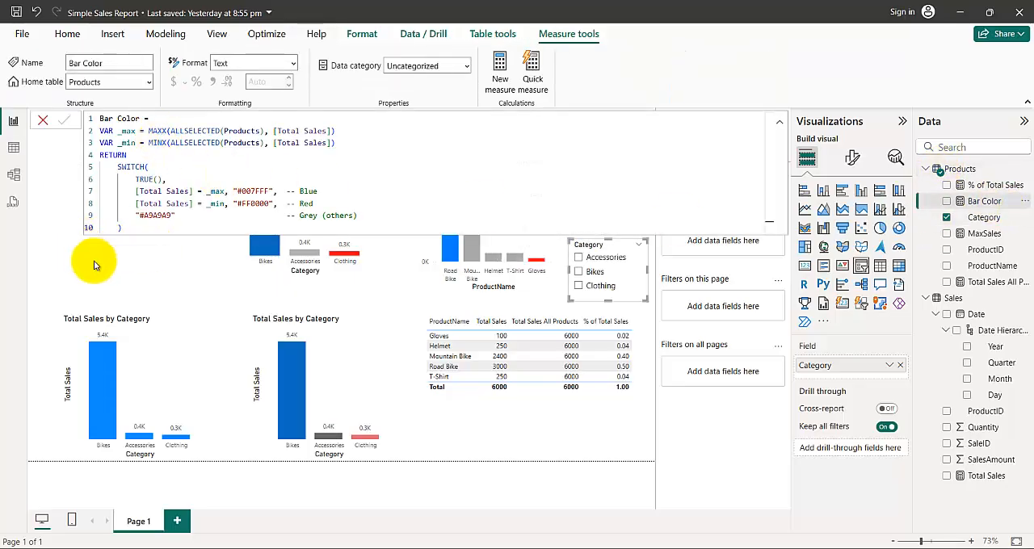
{"action": "left_click", "coordinate": [100, 241]}
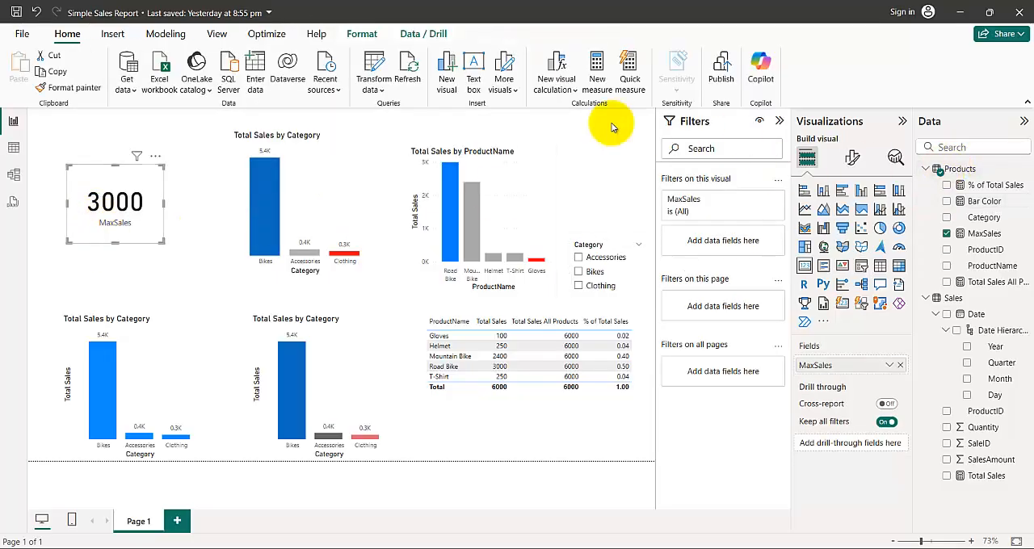
{"action": "left_click", "coordinate": [933, 234]}
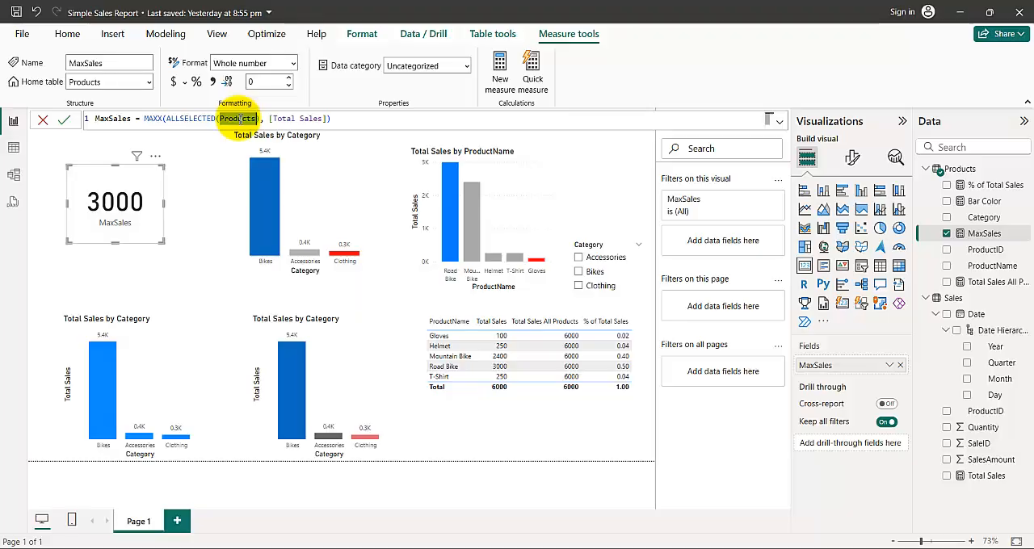
{"action": "type", "text": "Sales"}
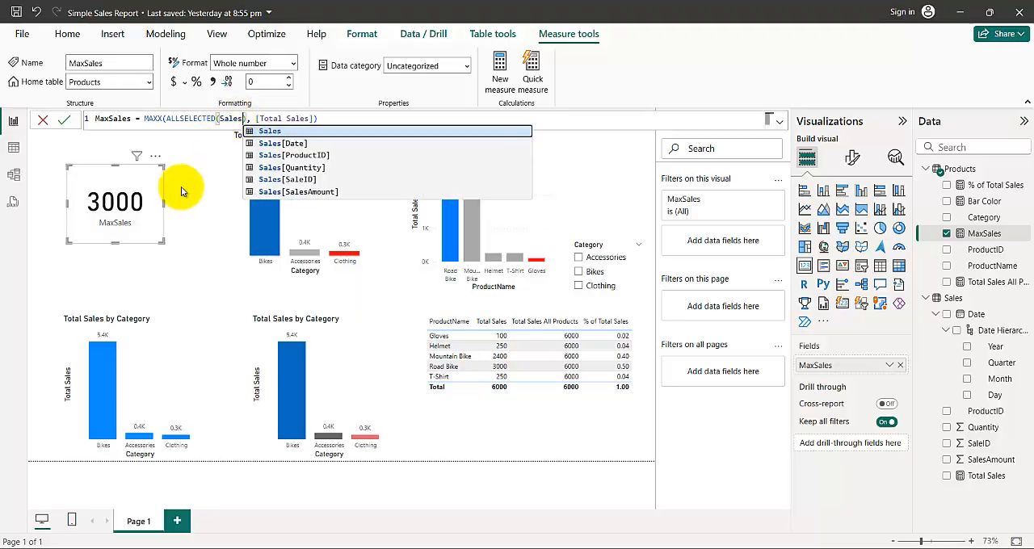
{"action": "type", "text": ")"}
{"action": "key", "text": "Return"}
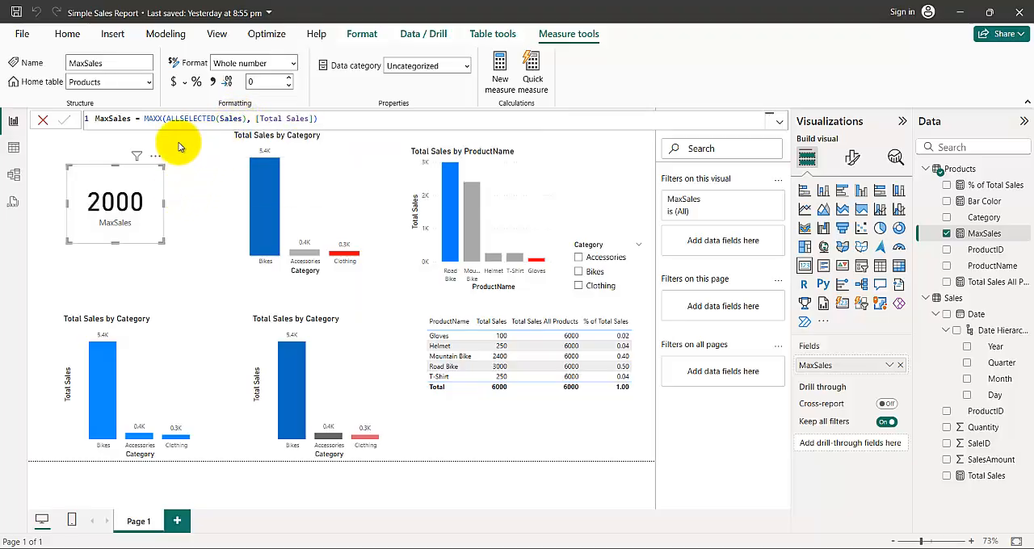
- Compare the MaxSales card and its DAX formula with the values in the Total Sales by ProductName chart
{"action": "left_click", "coordinate": [71, 131]}
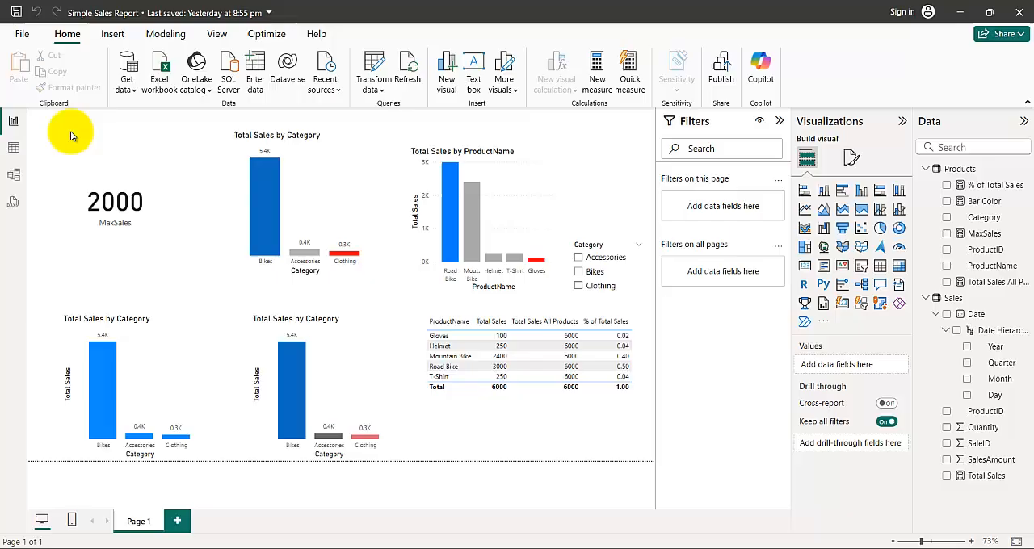
{"action": "left_click", "coordinate": [137, 234]}
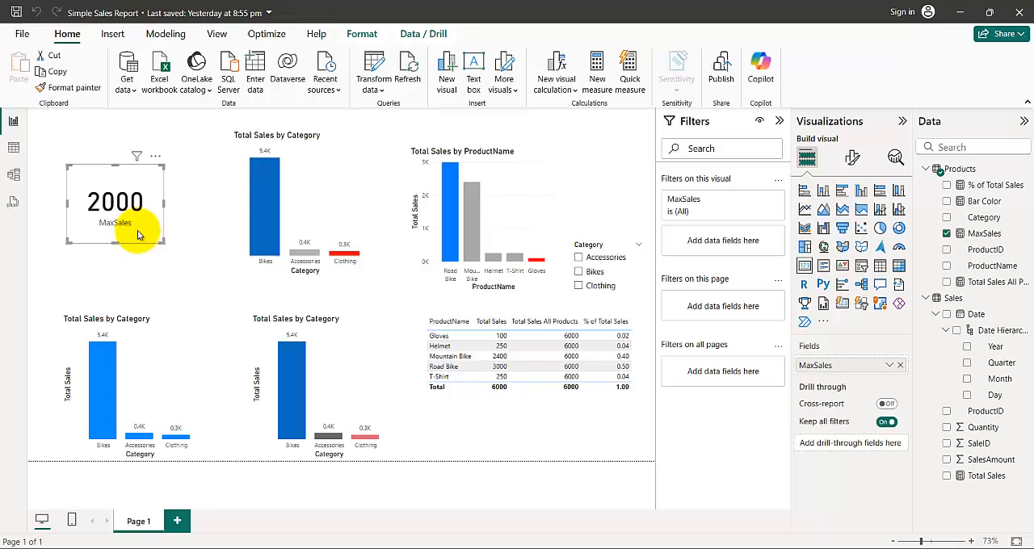
{"action": "left_click", "coordinate": [985, 233]}
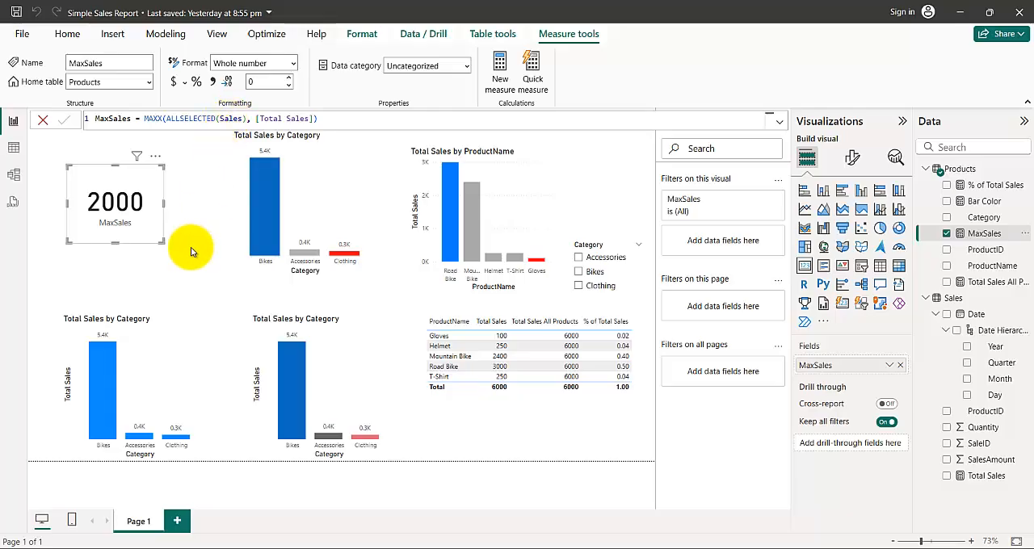
{"action": "left_click", "coordinate": [198, 293]}
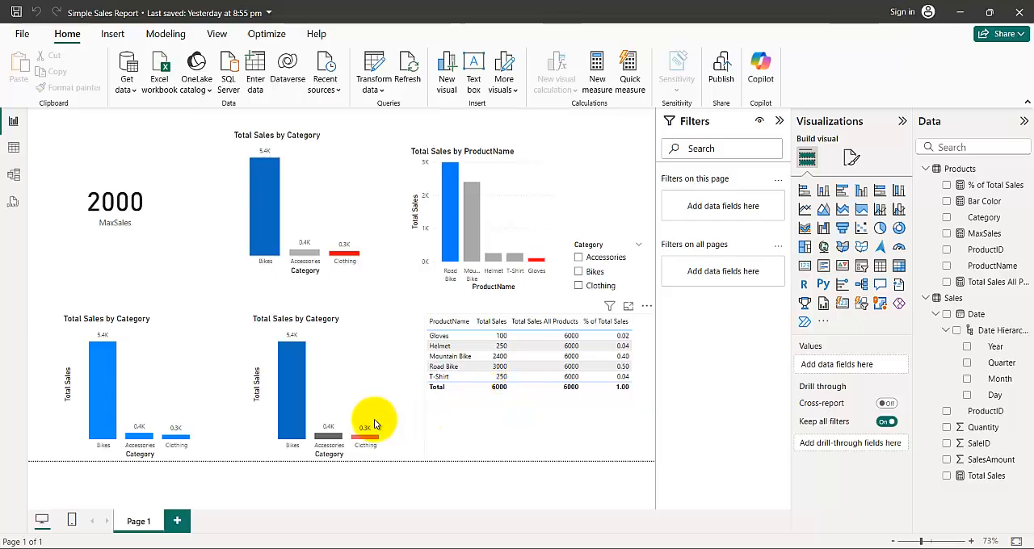
{"action": "mouse_move", "coordinate": [472, 224]}
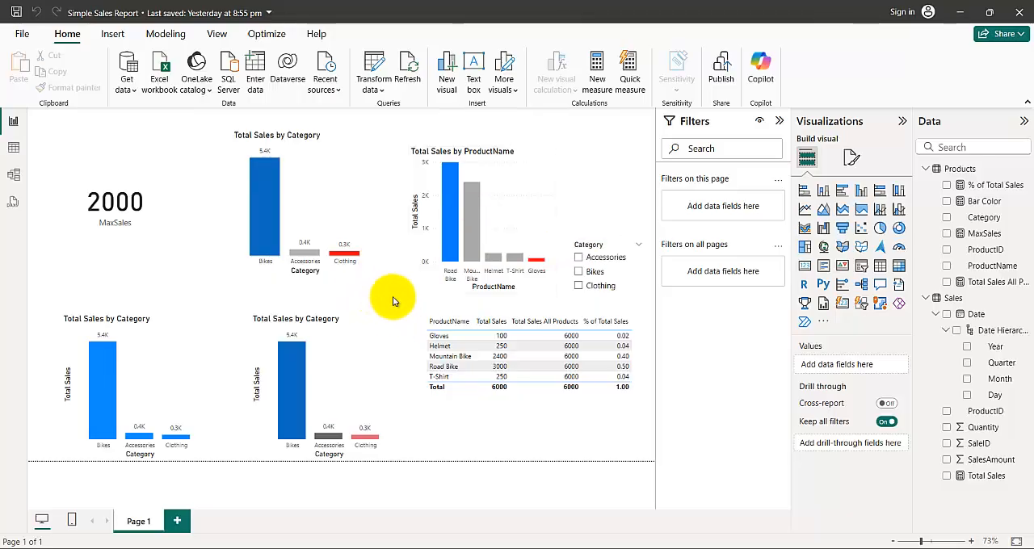
{"action": "mouse_move", "coordinate": [475, 202]}
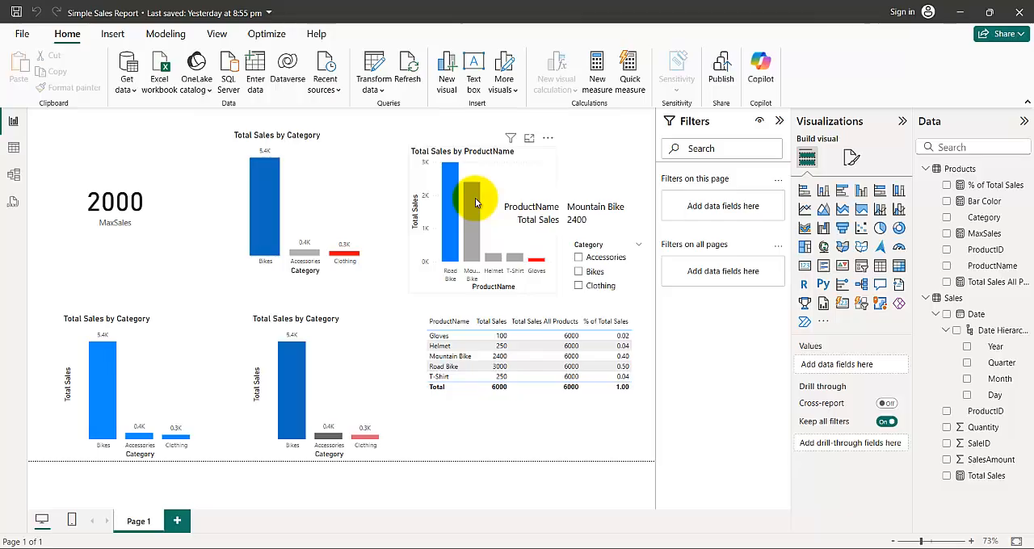
- Put Products back as the ALLSELECTED table in the MaxSales measure and commit it
{"action": "left_click", "coordinate": [157, 218]}
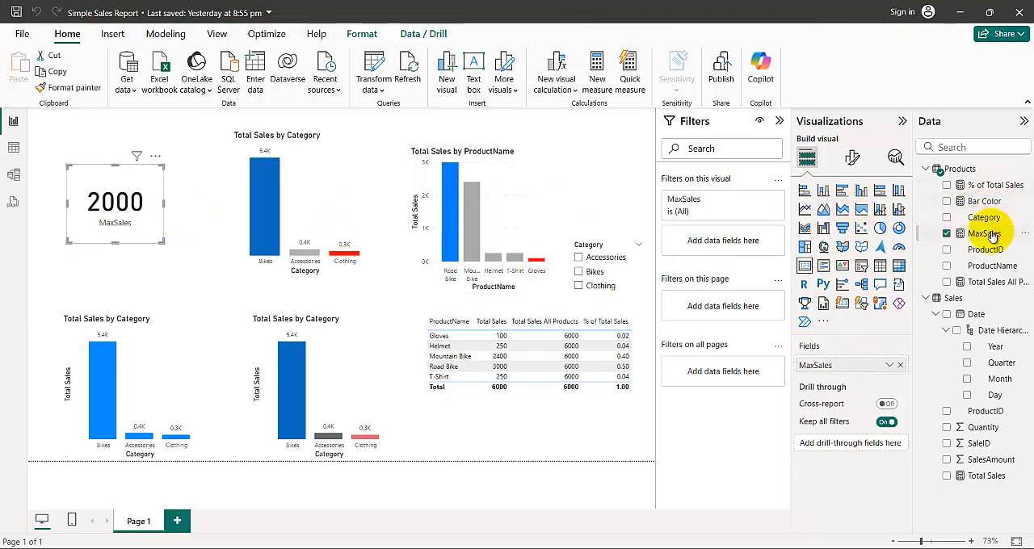
{"action": "left_click", "coordinate": [984, 233]}
{"action": "double_click", "coordinate": [232, 119]}
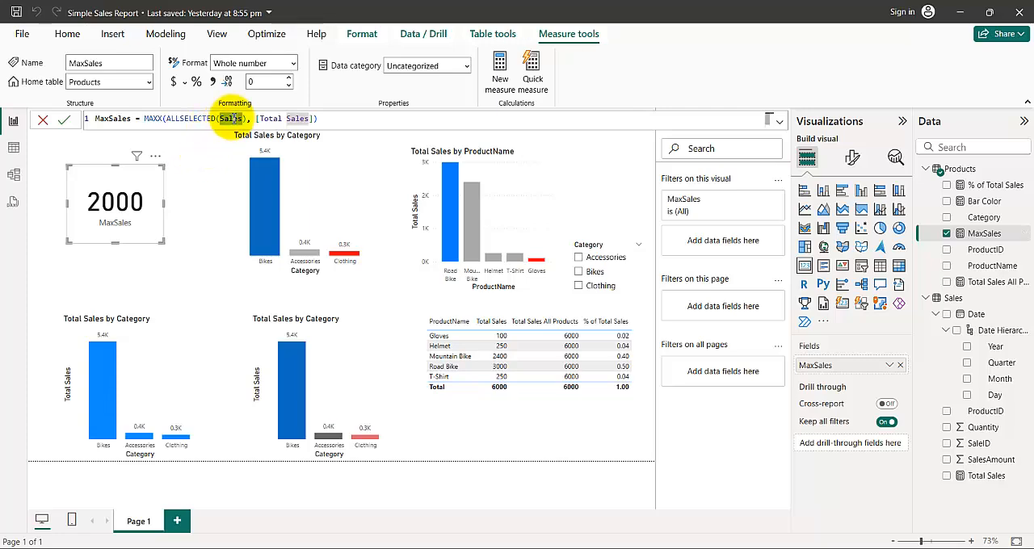
{"action": "type", "text": "Products"}
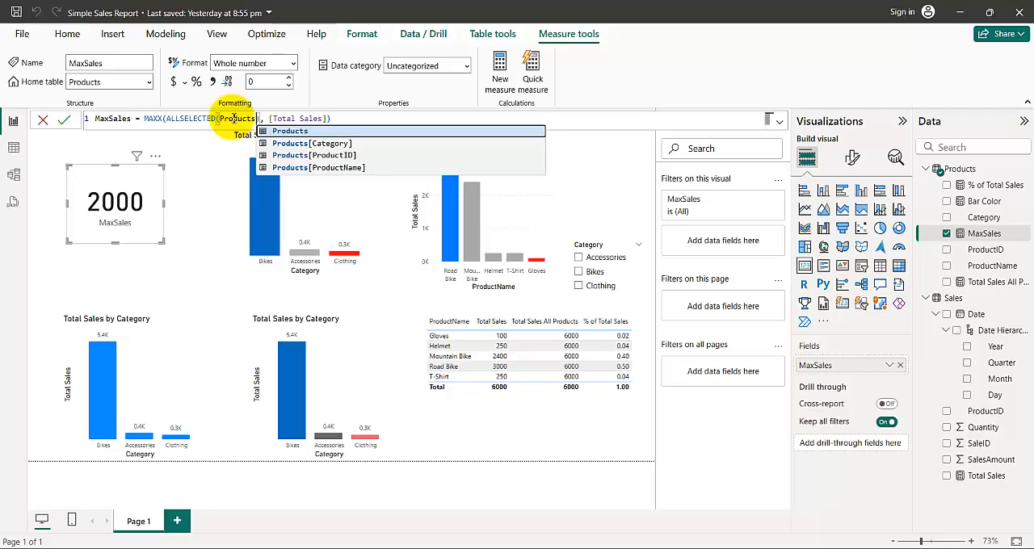
{"action": "key", "text": "Return"}
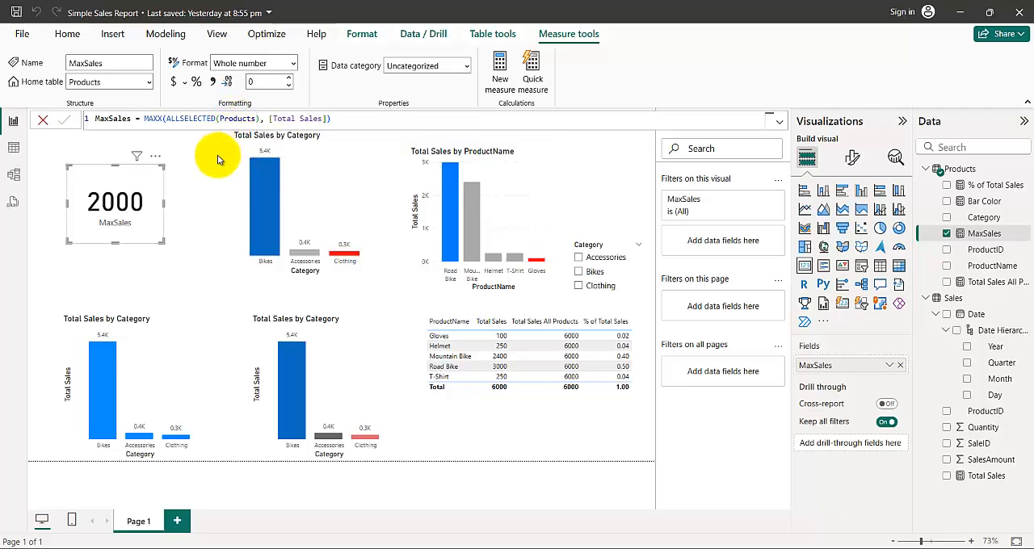
- Review the Total Sales measure's DAX formula, and select the product table visual on the report page
{"action": "left_click", "coordinate": [993, 267]}
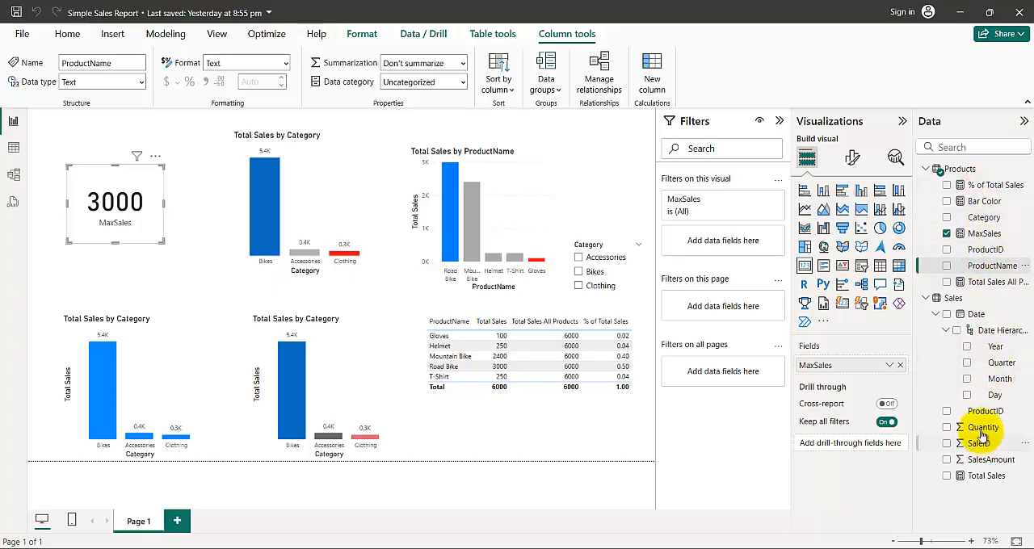
{"action": "left_click", "coordinate": [986, 478]}
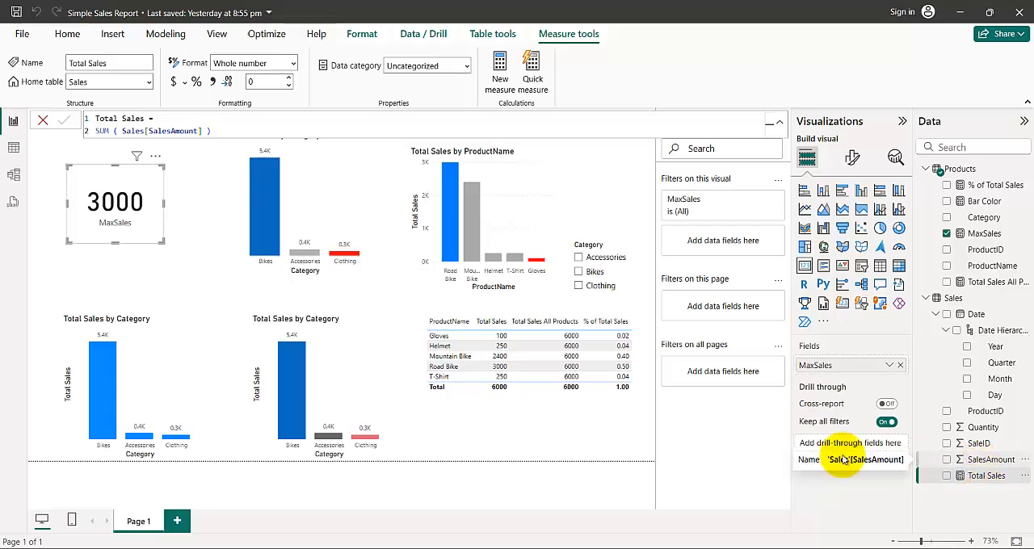
{"action": "left_click", "coordinate": [463, 426]}
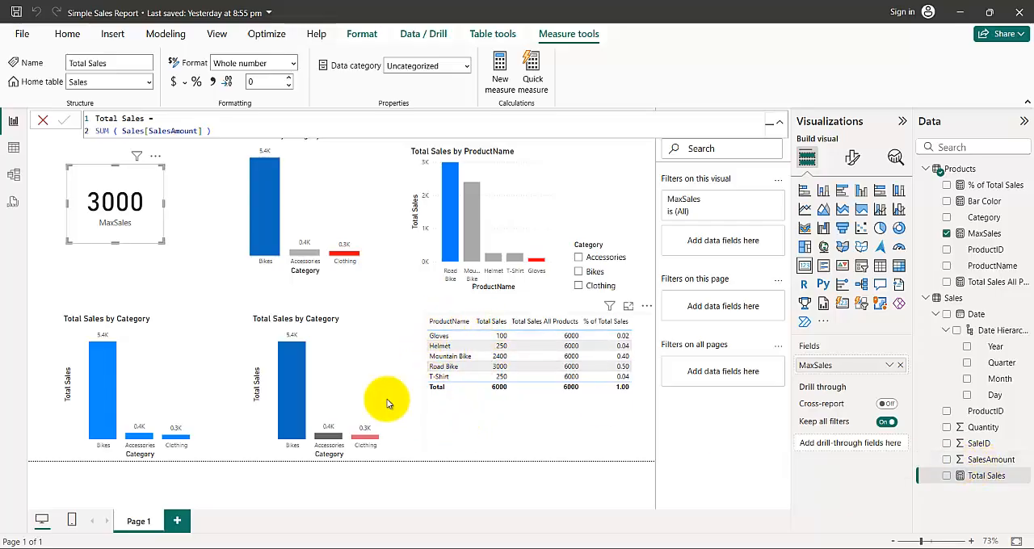
- Examine the data rows of the Products and Sales tables in Table view, and return to the report page
{"action": "left_click", "coordinate": [13, 151]}
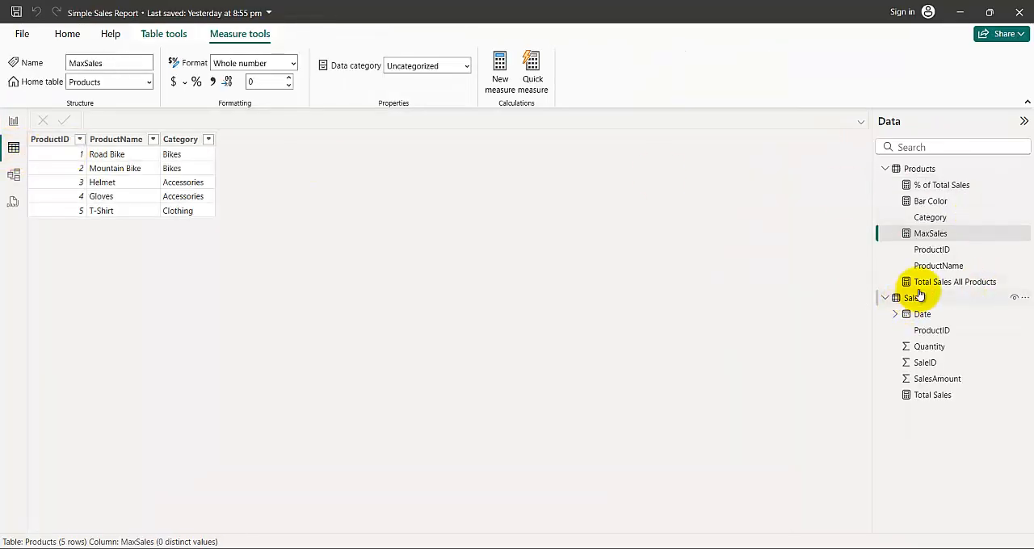
{"action": "left_click", "coordinate": [927, 301]}
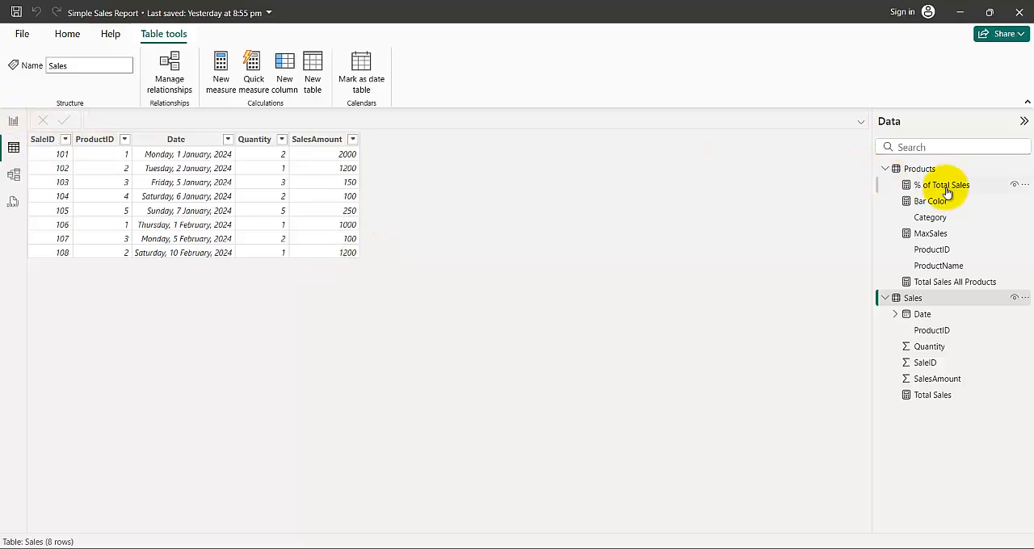
{"action": "left_click", "coordinate": [912, 169]}
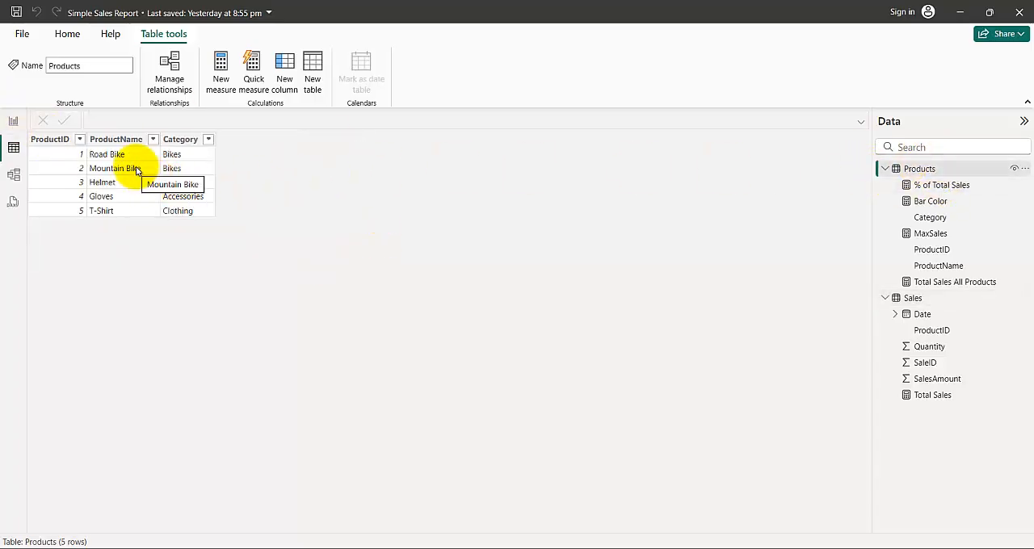
{"action": "left_click", "coordinate": [912, 298]}
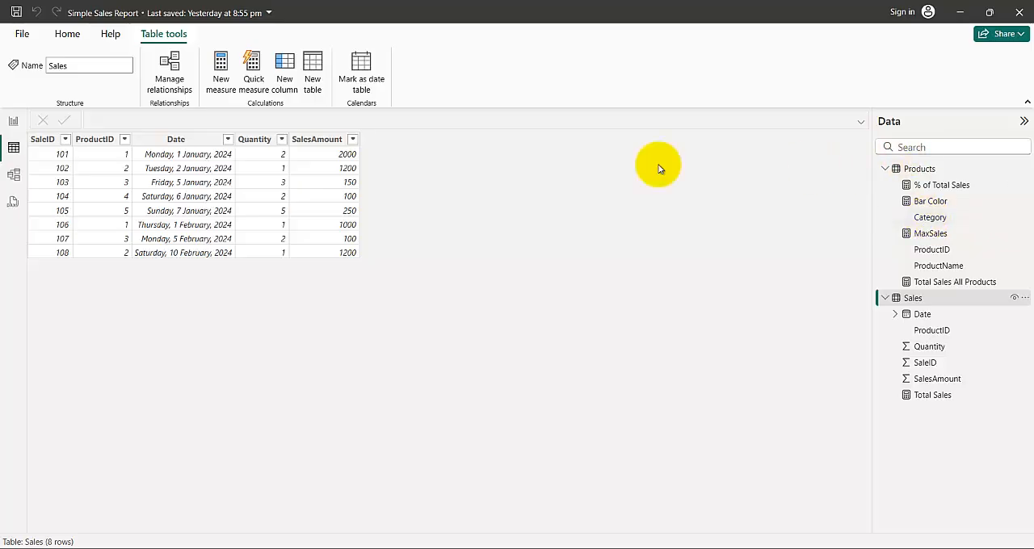
{"action": "left_click", "coordinate": [12, 123]}
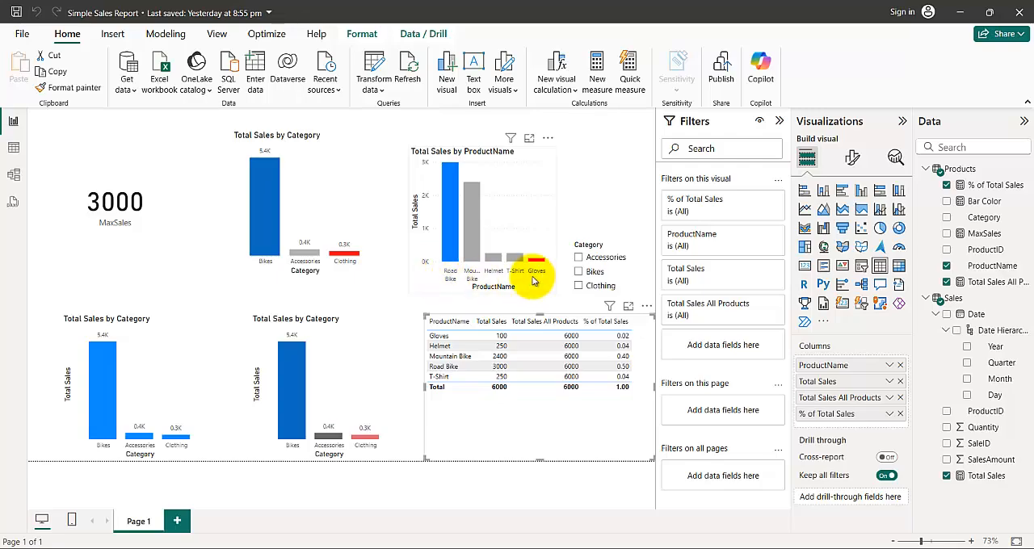
{"action": "left_click", "coordinate": [14, 150]}
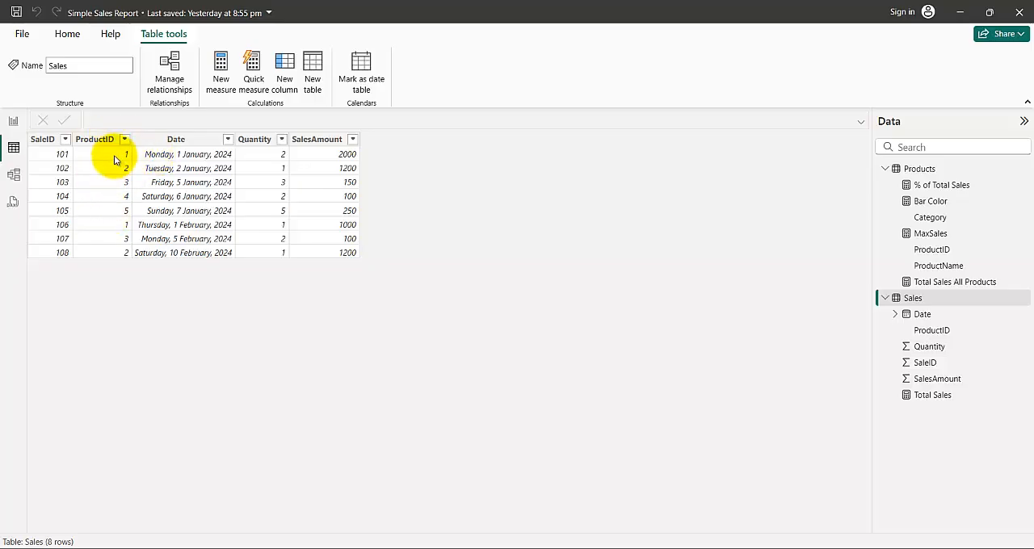
{"action": "left_click", "coordinate": [14, 123]}
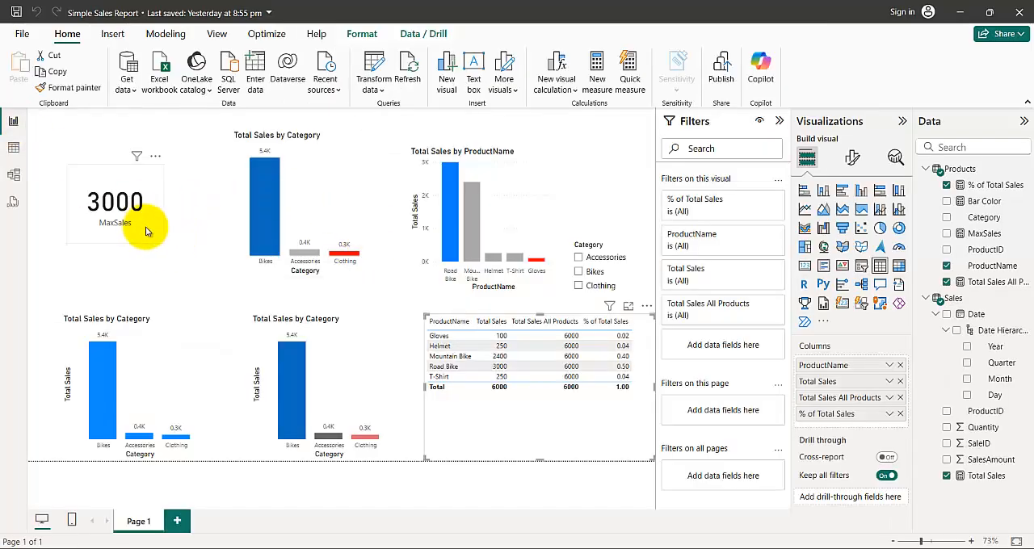
- Replace Products with Sales as the ALLSELECTED table in the MaxSales measure, and check the card against the Sales table's SalesAmount column
{"action": "left_click", "coordinate": [982, 201]}
{"action": "left_click", "coordinate": [983, 233]}
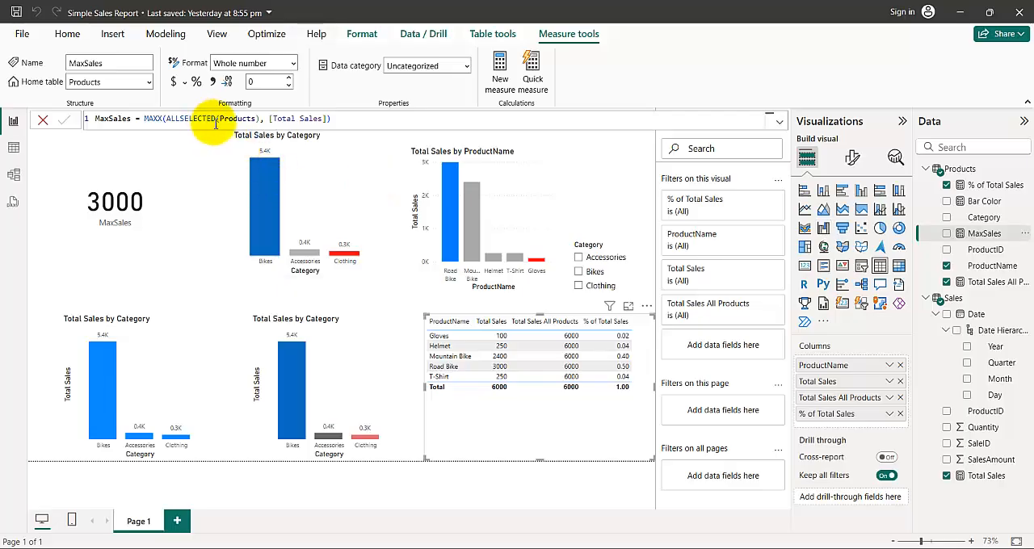
{"action": "left_click", "coordinate": [246, 120]}
{"action": "type", "text": "Sales"}
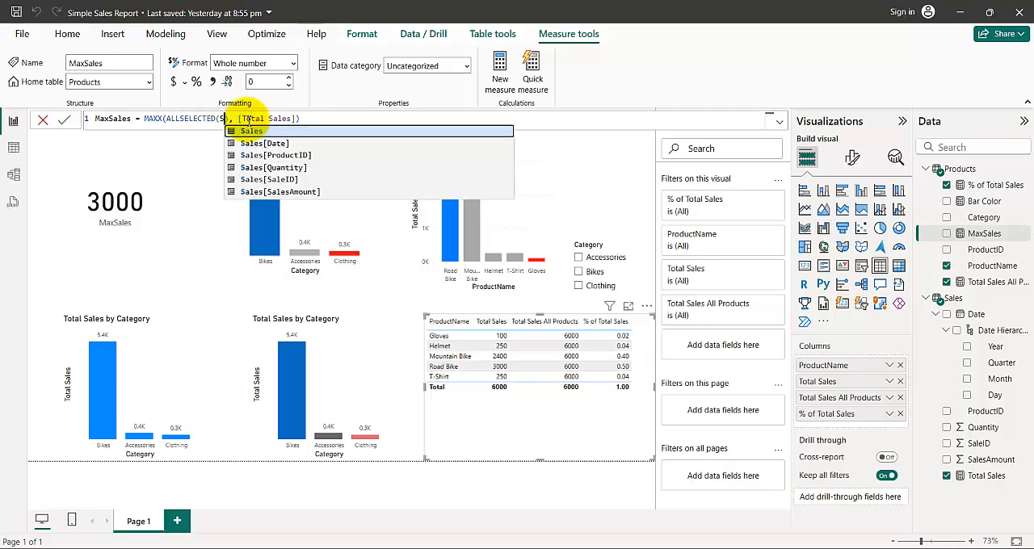
{"action": "left_click", "coordinate": [201, 215]}
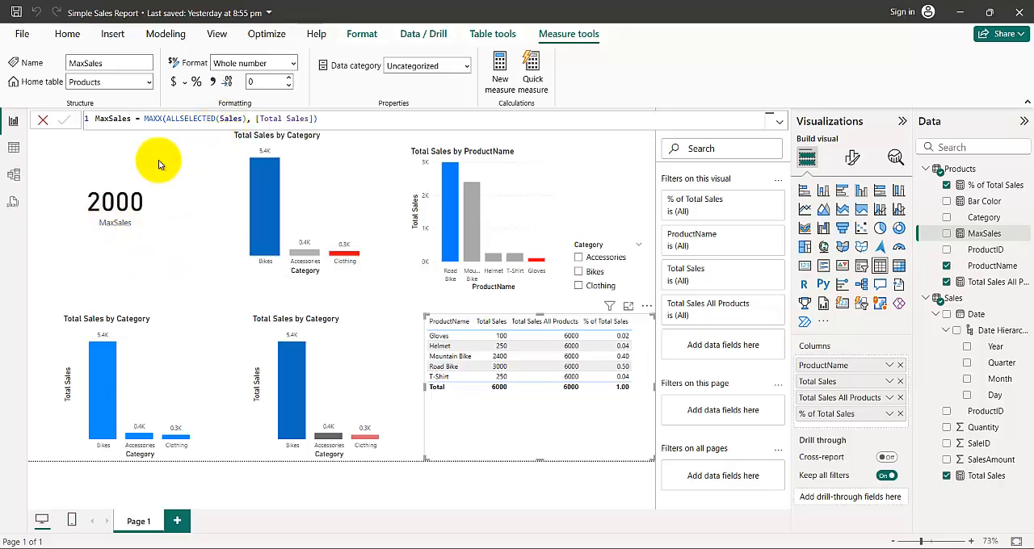
{"action": "left_click", "coordinate": [14, 152]}
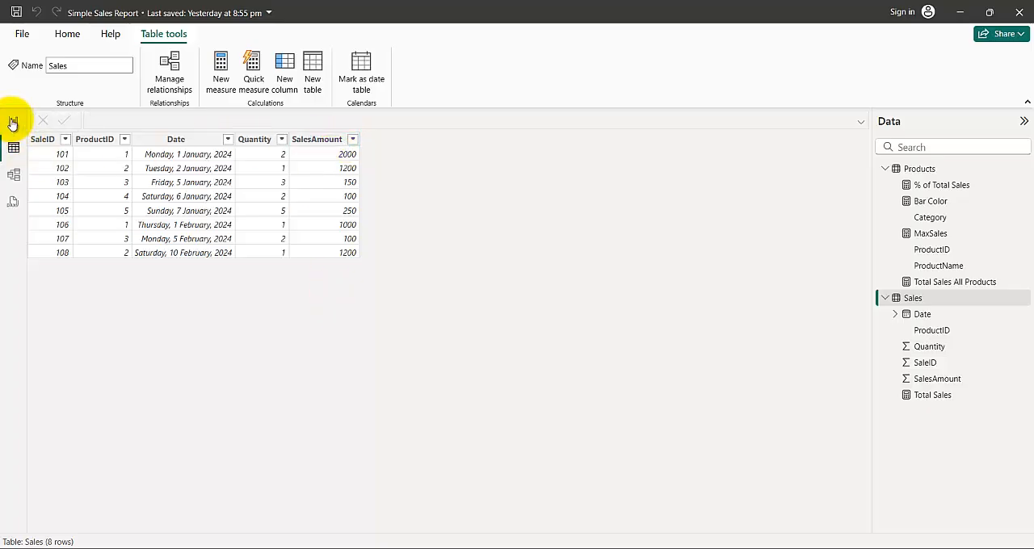
{"action": "left_click", "coordinate": [13, 122]}
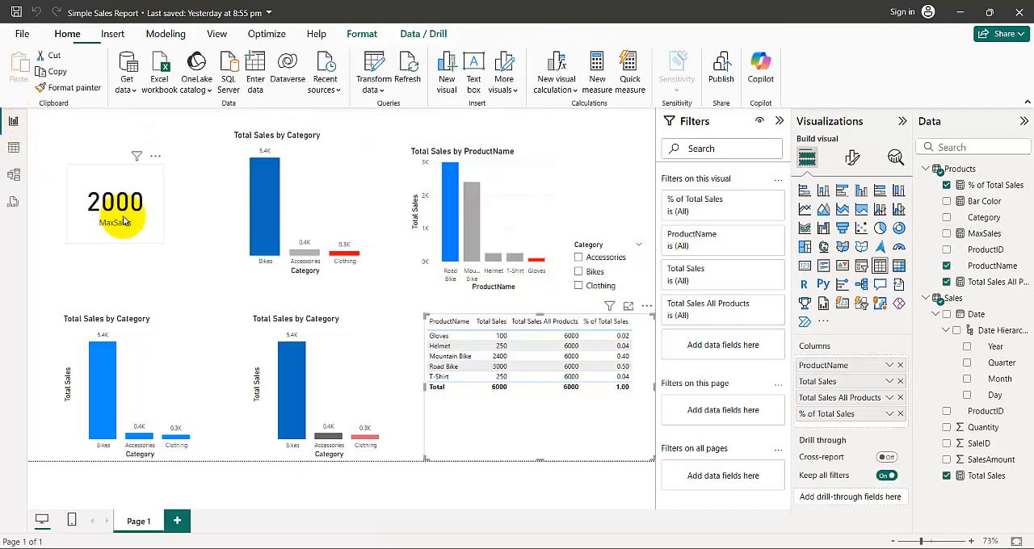
- Restore Products as the ALLSELECTED table in the MaxSales measure and commit the formula
{"action": "left_click", "coordinate": [985, 236]}
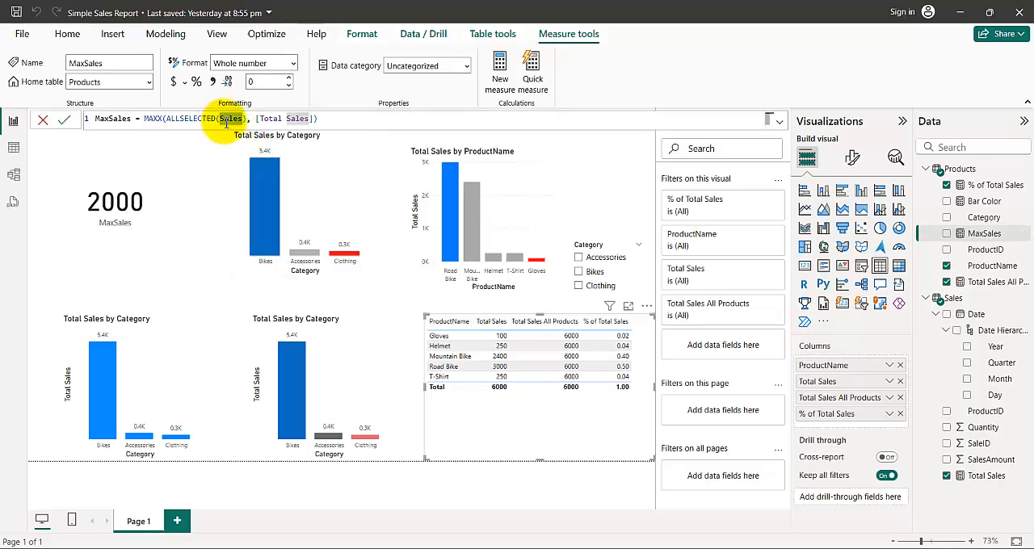
{"action": "type", "text": "Products"}
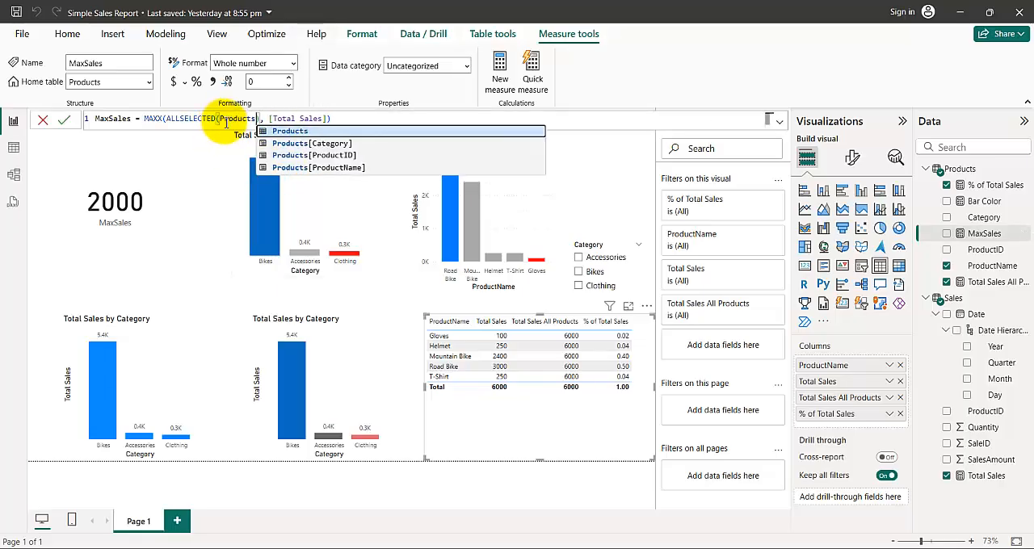
{"action": "key", "text": "Return"}
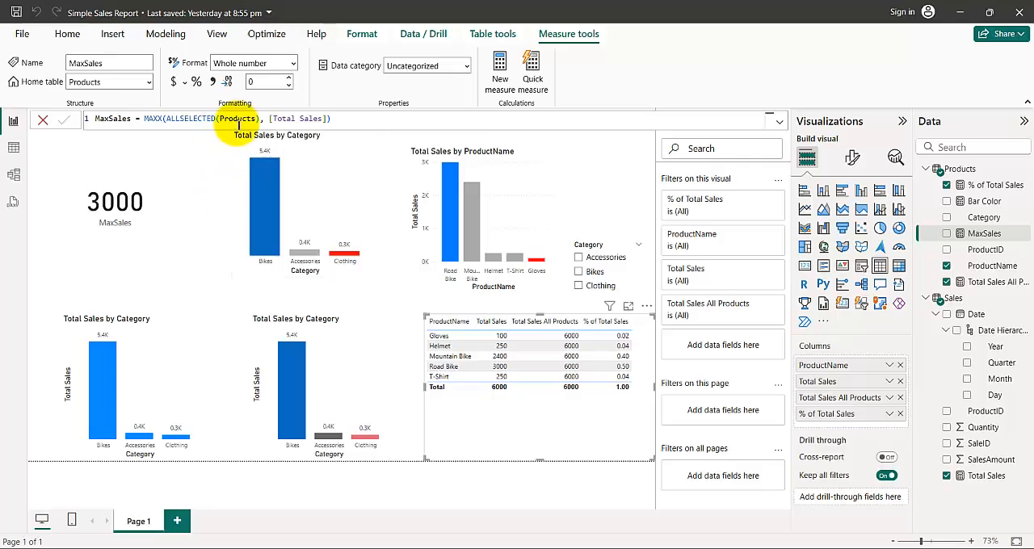
- Review the Bar Color measure's formula, and switch to the Word guide to read its SWITCH color codes and the column chart instructions
{"action": "left_click", "coordinate": [436, 285]}
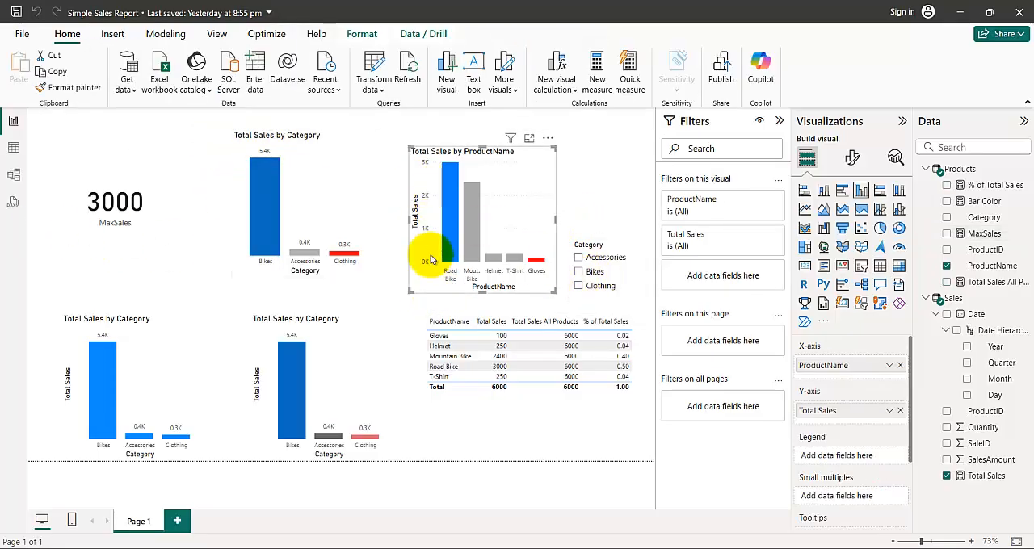
{"action": "left_click", "coordinate": [986, 202]}
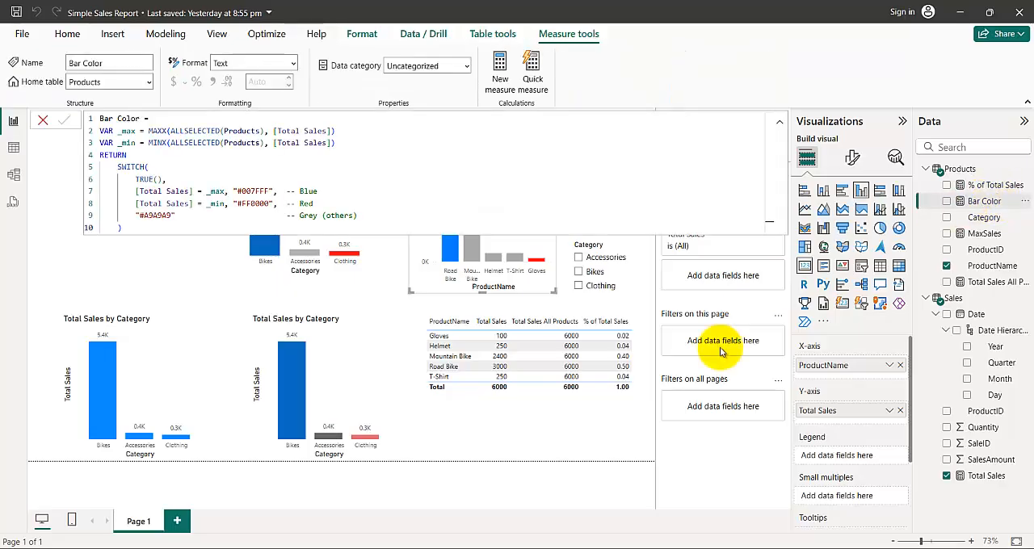
{"action": "left_click", "coordinate": [651, 548]}
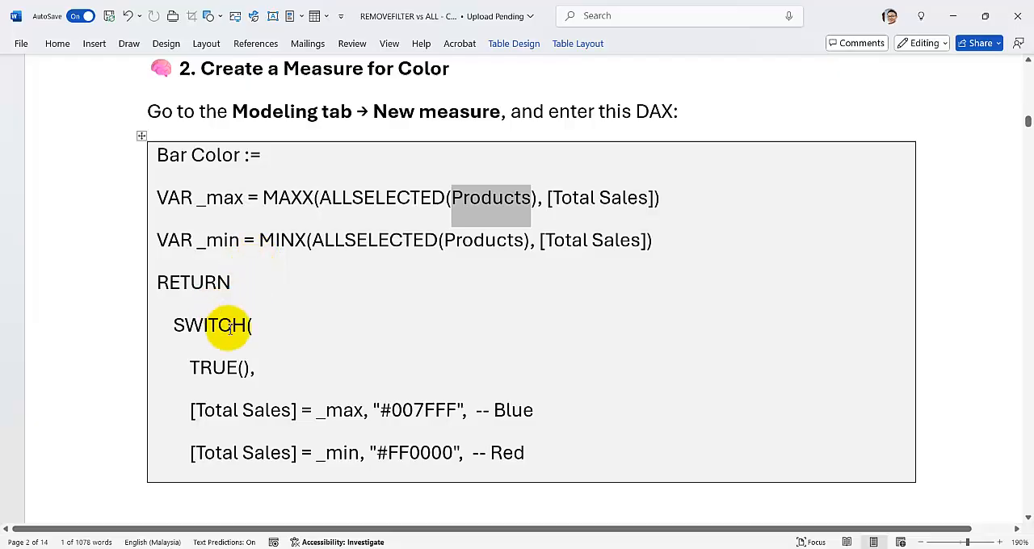
{"action": "scroll", "coordinate": [230, 327], "scroll_direction": "down", "scroll_amount": 1}
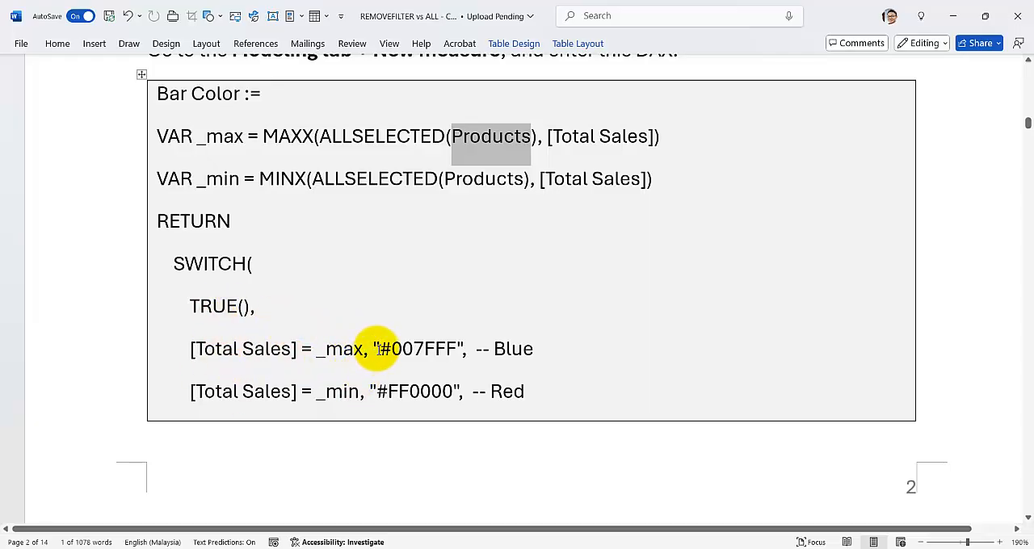
{"action": "left_click_drag", "start_coordinate": [378, 349], "coordinate": [458, 346]}
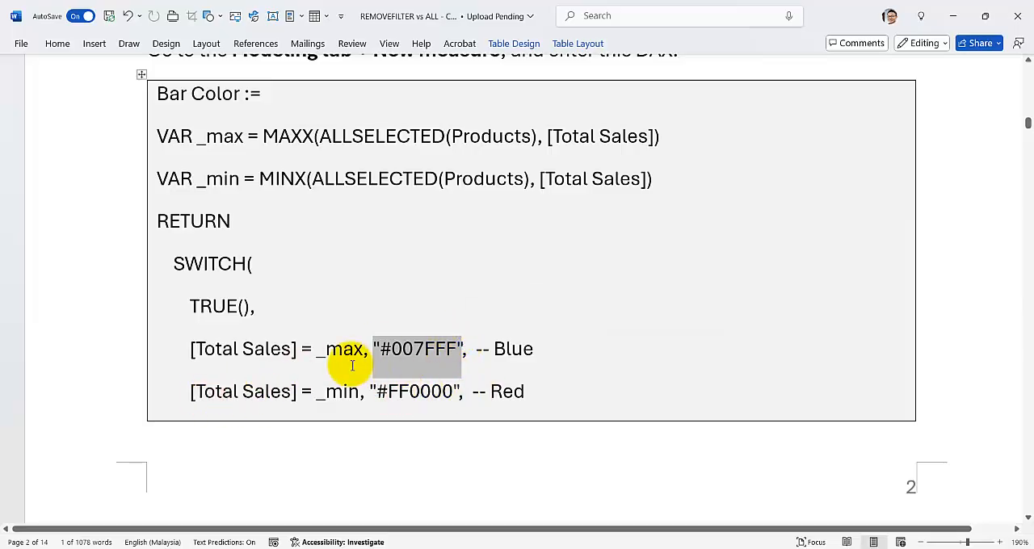
{"action": "scroll", "coordinate": [352, 366], "scroll_direction": "down", "scroll_amount": 3}
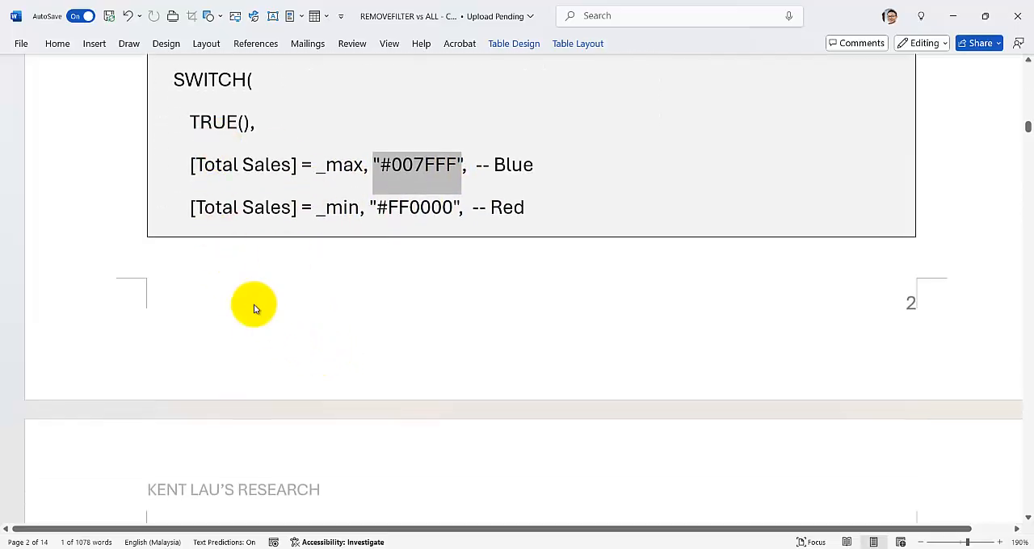
{"action": "scroll", "coordinate": [253, 308], "scroll_direction": "down", "scroll_amount": 5}
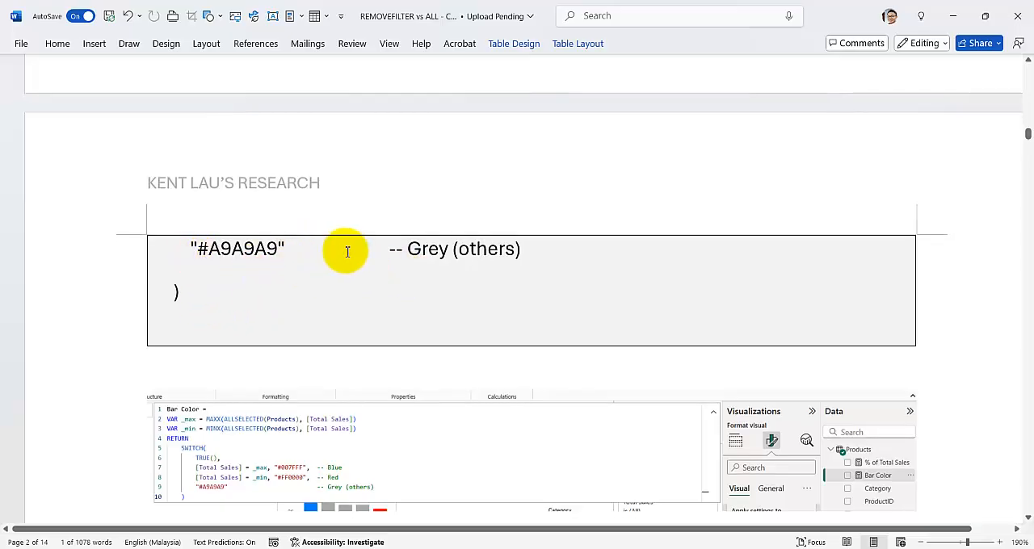
{"action": "scroll", "coordinate": [204, 307], "scroll_direction": "down", "scroll_amount": 5}
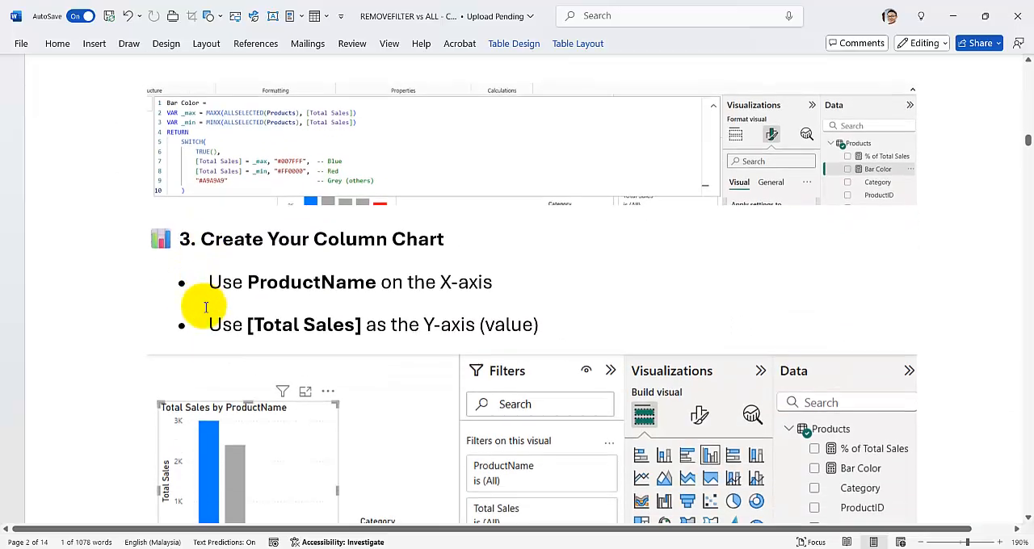
- Switch back to Power BI and remove the conditional formatting from the column color of the Total Sales by ProductName chart
{"action": "left_click", "coordinate": [596, 548]}
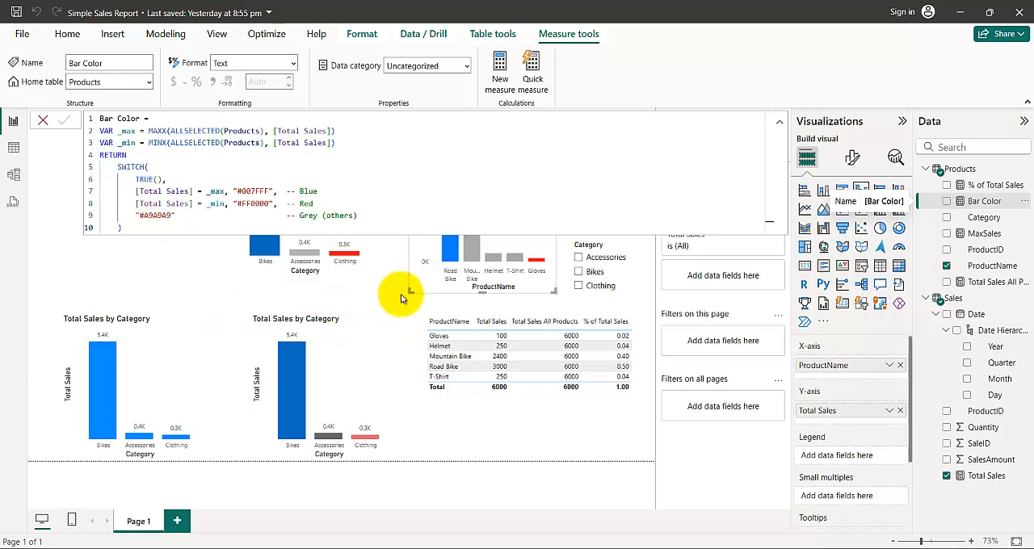
{"action": "left_click", "coordinate": [401, 286]}
{"action": "left_click", "coordinate": [485, 154]}
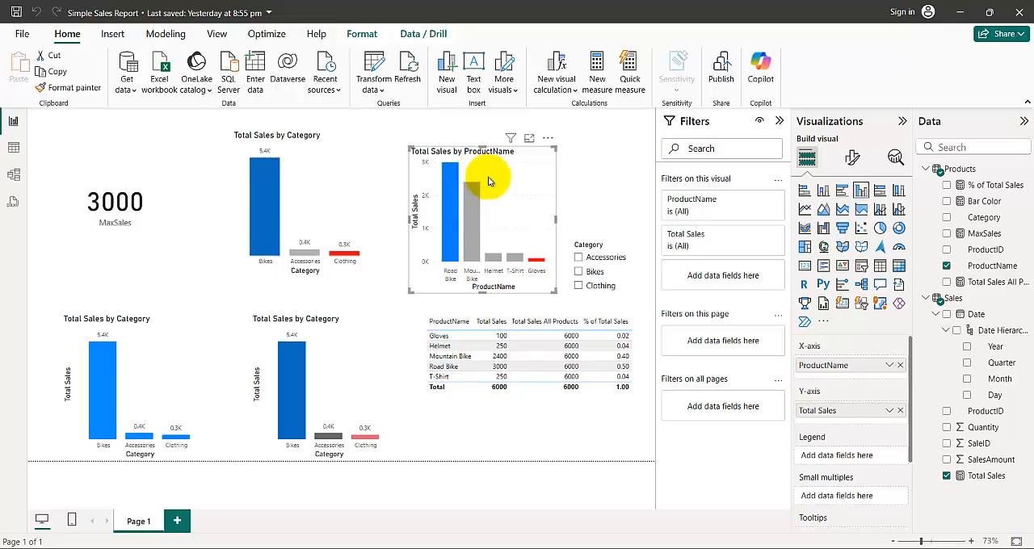
{"action": "left_click_drag", "start_coordinate": [826, 365], "coordinate": [831, 414]}
{"action": "left_click", "coordinate": [853, 158]}
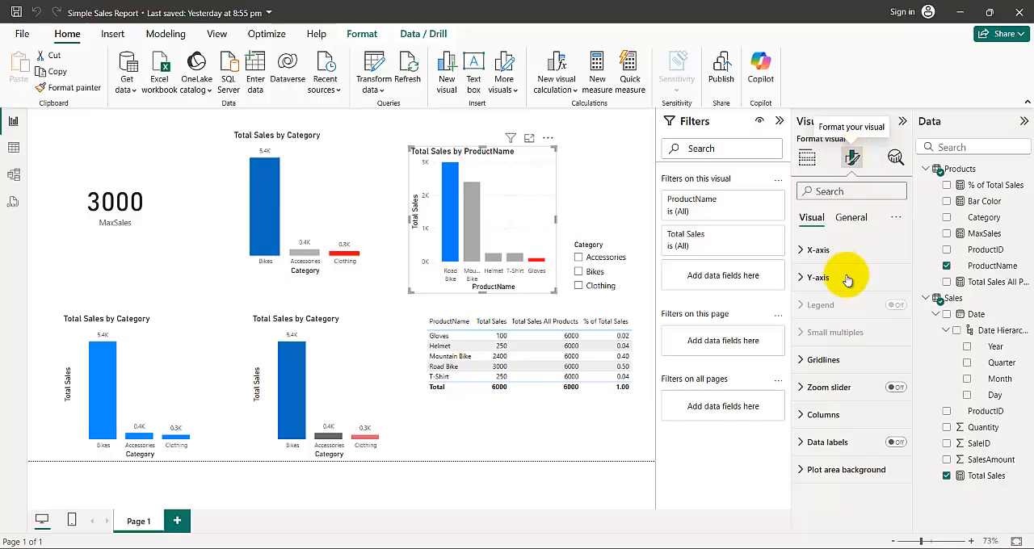
{"action": "left_click", "coordinate": [804, 416]}
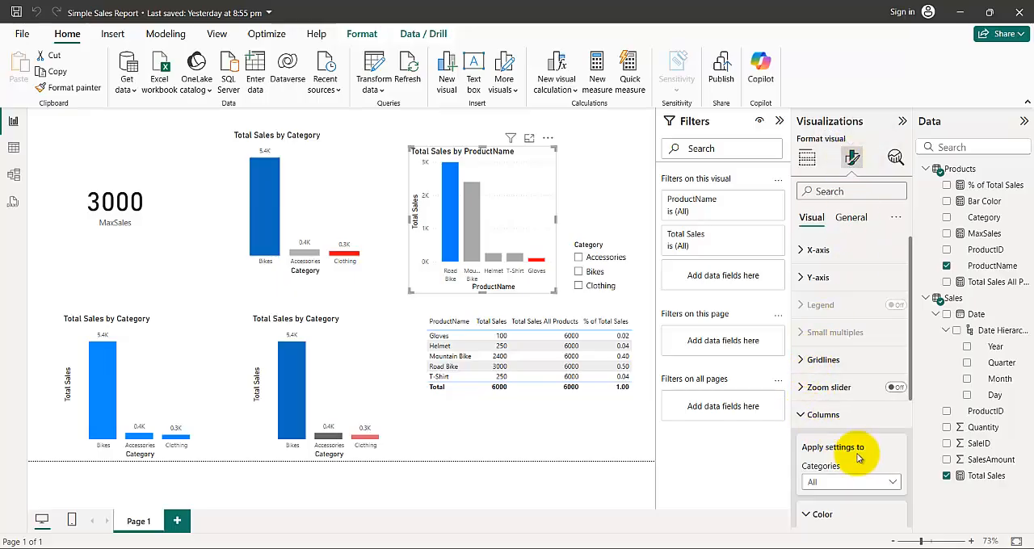
{"action": "scroll", "coordinate": [858, 446], "scroll_direction": "down", "scroll_amount": 5}
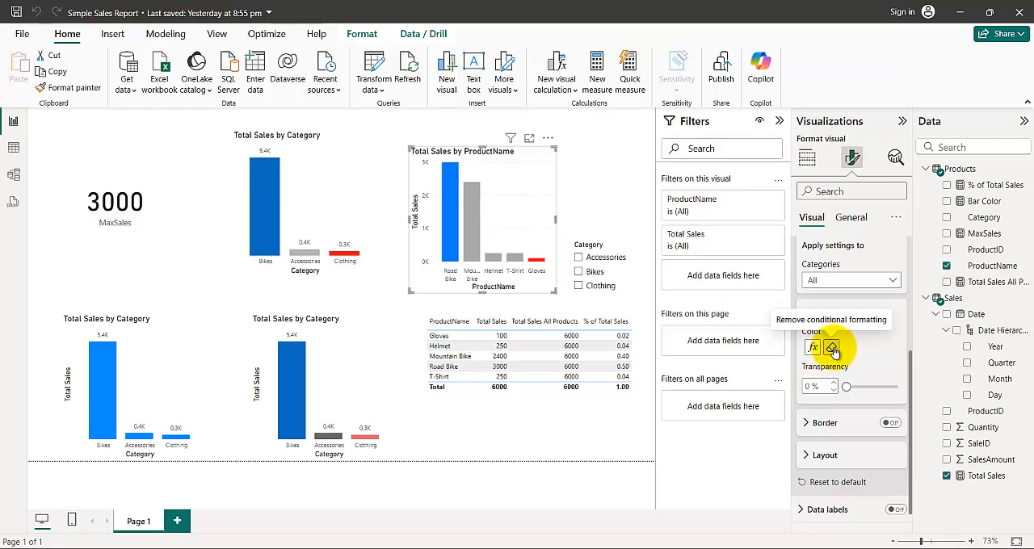
{"action": "left_click", "coordinate": [830, 348]}
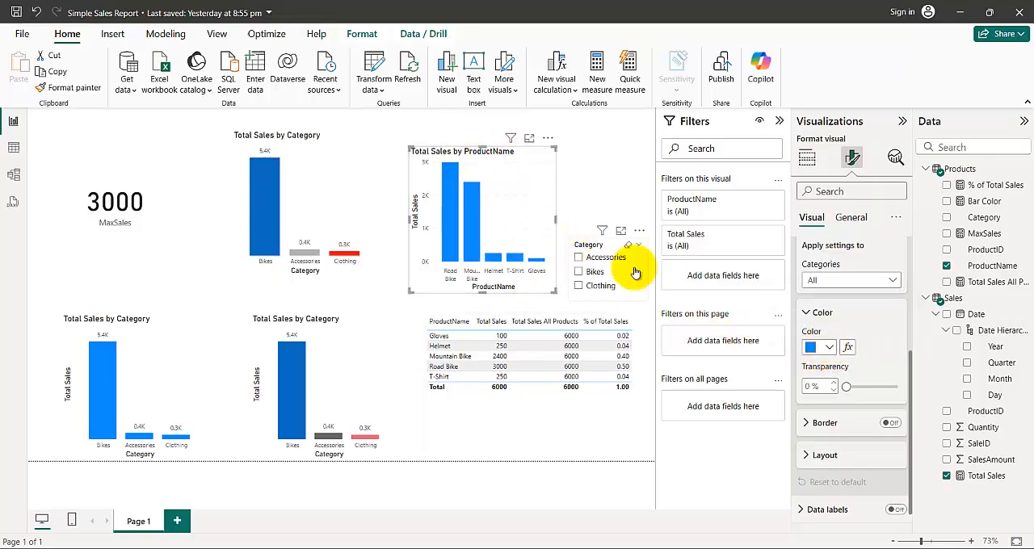
- Apply conditional formatting to the Total Sales by ProductName chart's column color, using the Field value style based on the Bar Color measure
{"action": "left_click", "coordinate": [847, 349]}
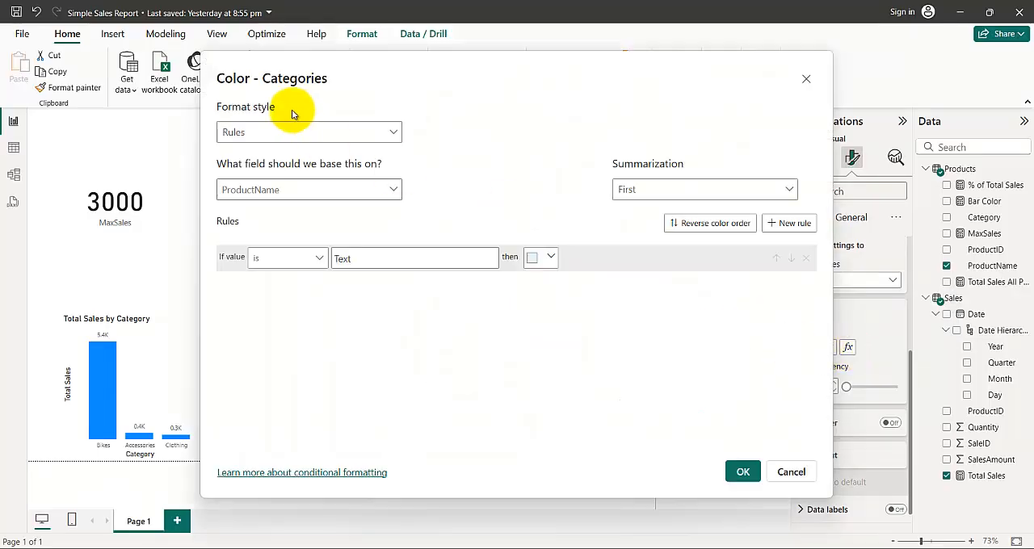
{"action": "left_click", "coordinate": [303, 136]}
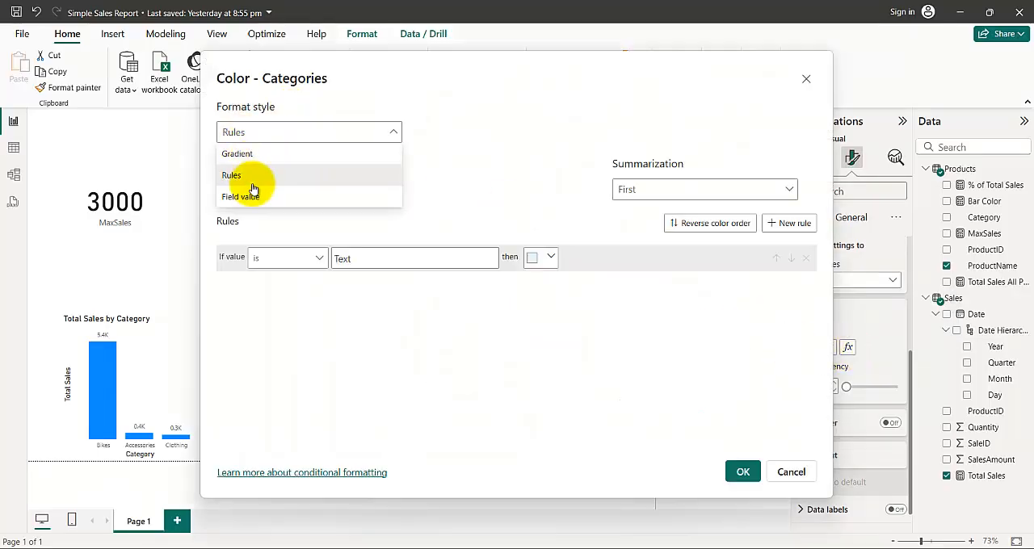
{"action": "left_click", "coordinate": [268, 196]}
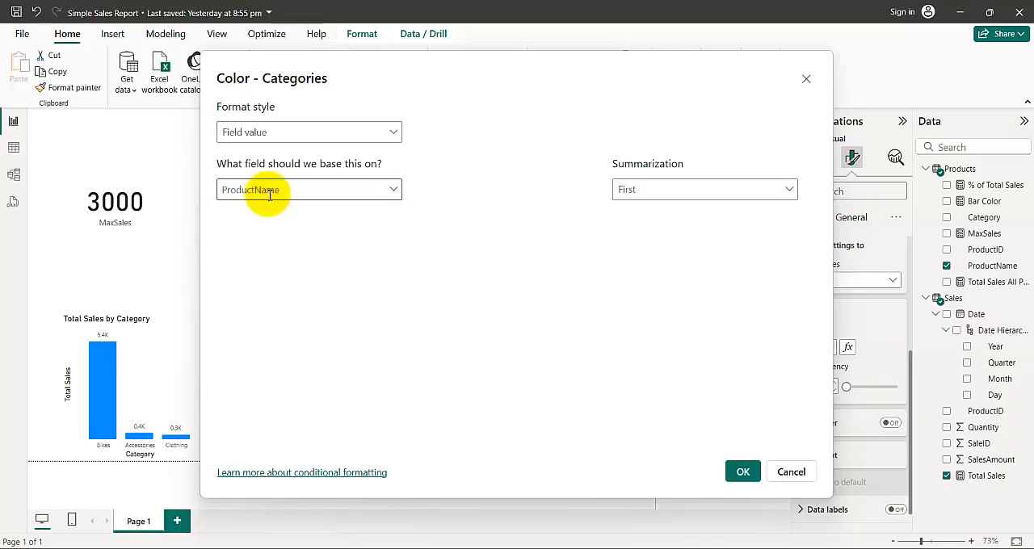
{"action": "left_click", "coordinate": [394, 191]}
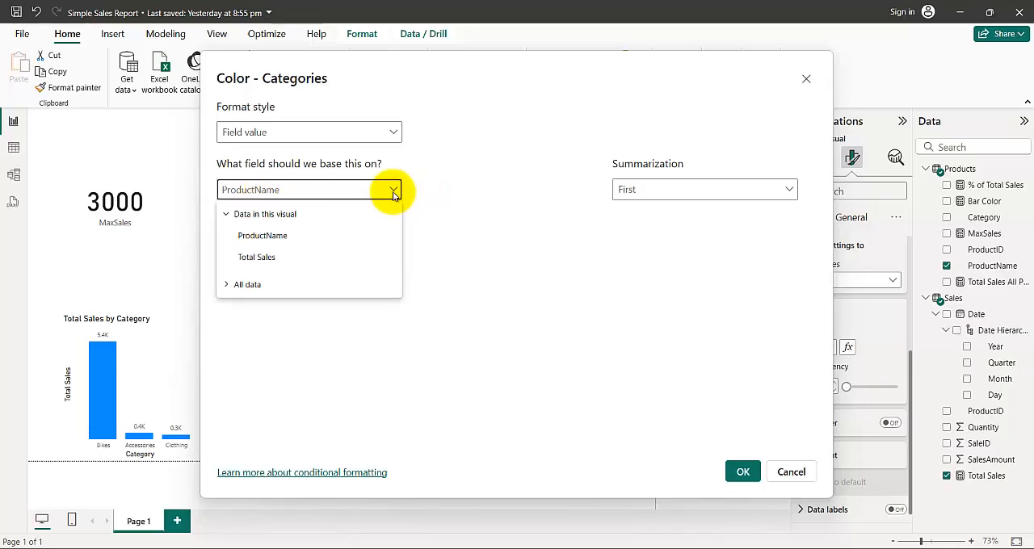
{"action": "left_click", "coordinate": [227, 286]}
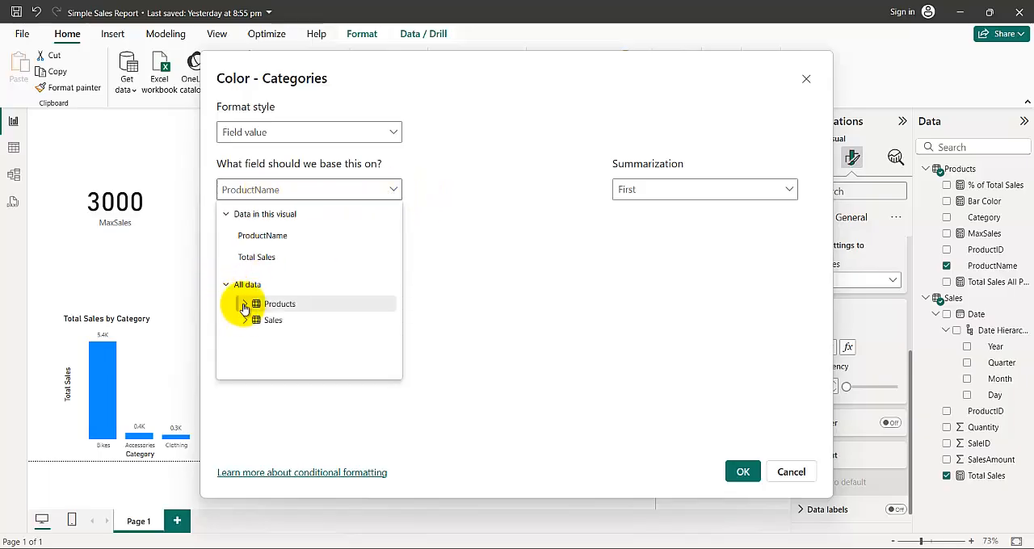
{"action": "left_click", "coordinate": [293, 338]}
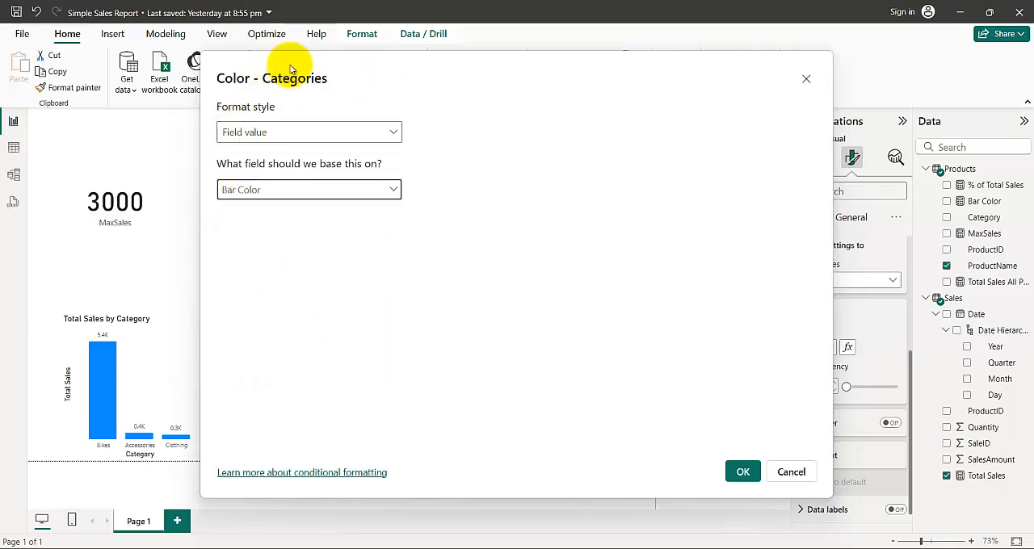
{"action": "left_click_drag", "start_coordinate": [305, 79], "coordinate": [207, 284]}
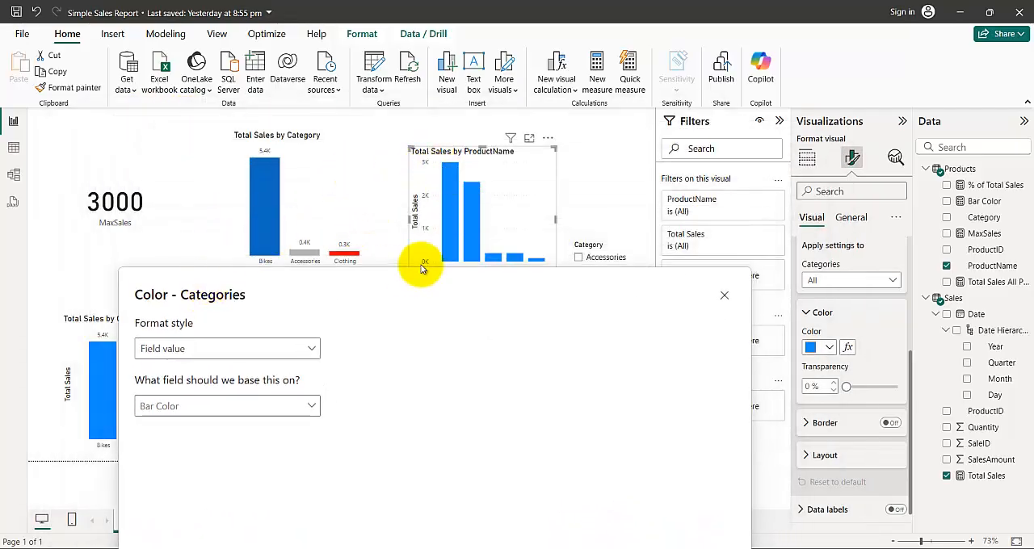
{"action": "left_click_drag", "start_coordinate": [395, 285], "coordinate": [411, 83]}
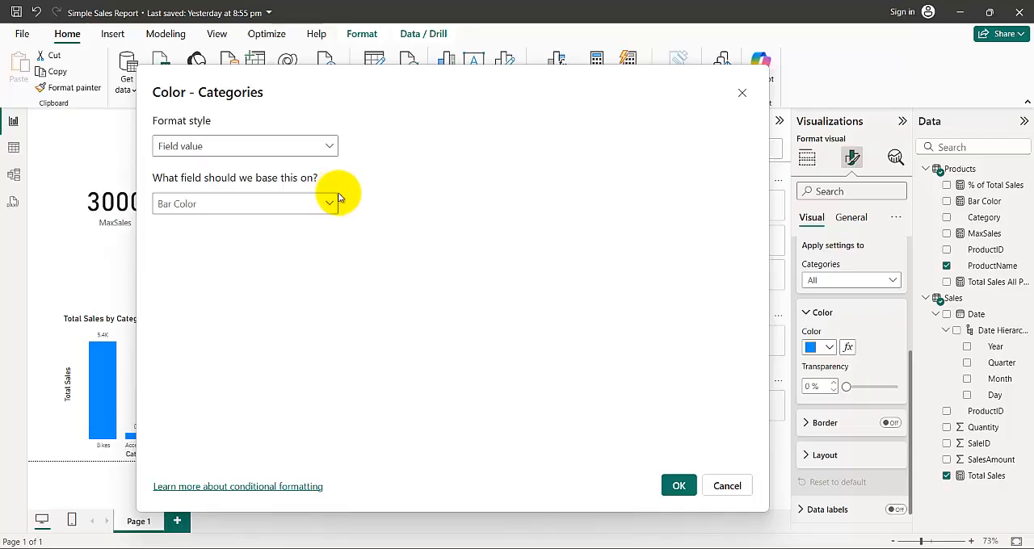
{"action": "left_click", "coordinate": [679, 485]}
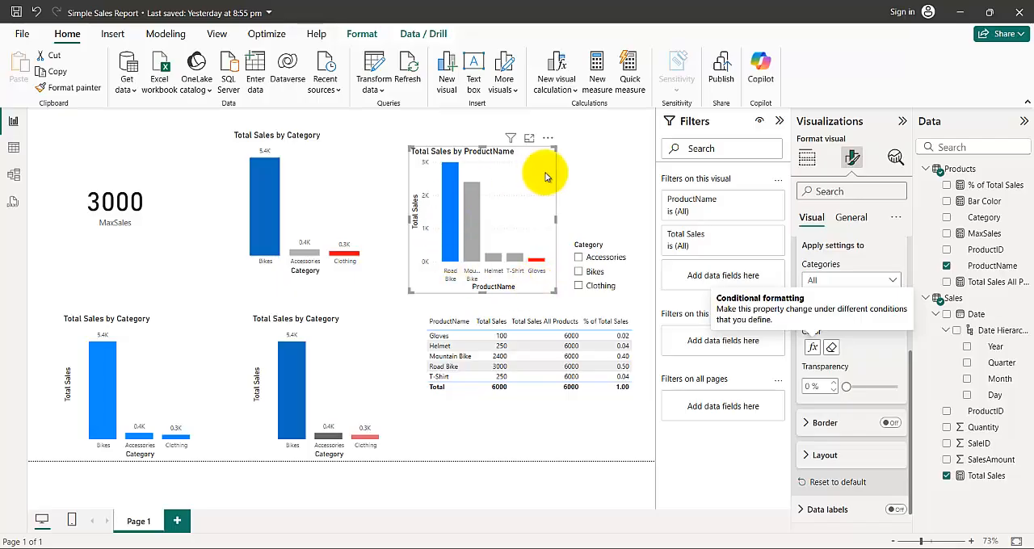
- Review the Bar Color measure's formula against the chart colors
{"action": "mouse_move", "coordinate": [652, 548]}
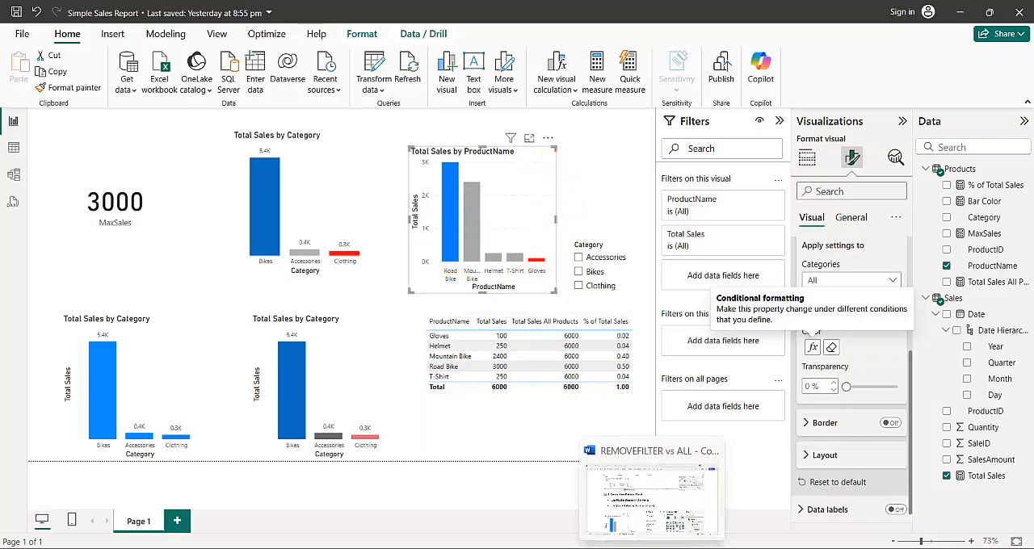
{"action": "left_click", "coordinate": [979, 202]}
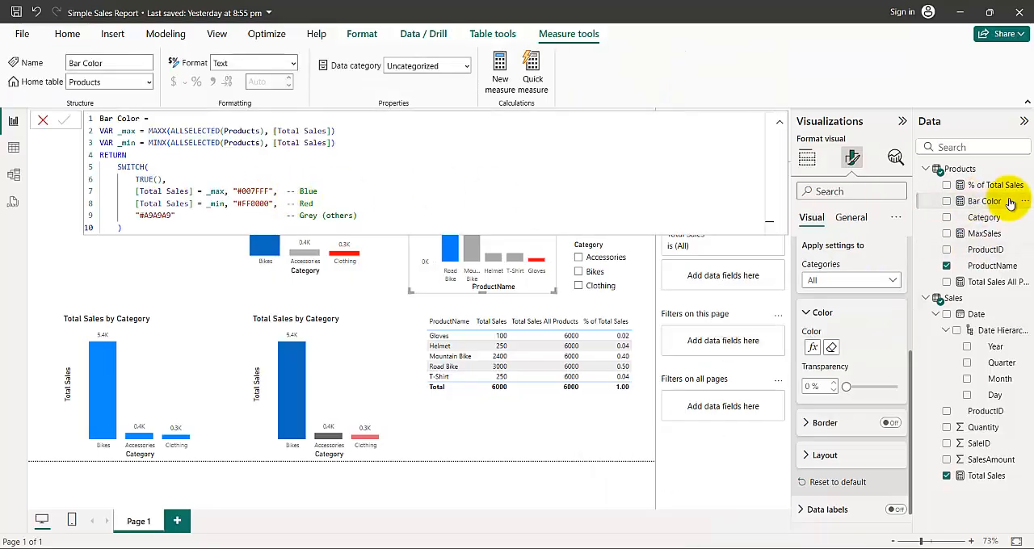
{"action": "left_click", "coordinate": [343, 359]}
{"action": "left_click", "coordinate": [148, 338]}
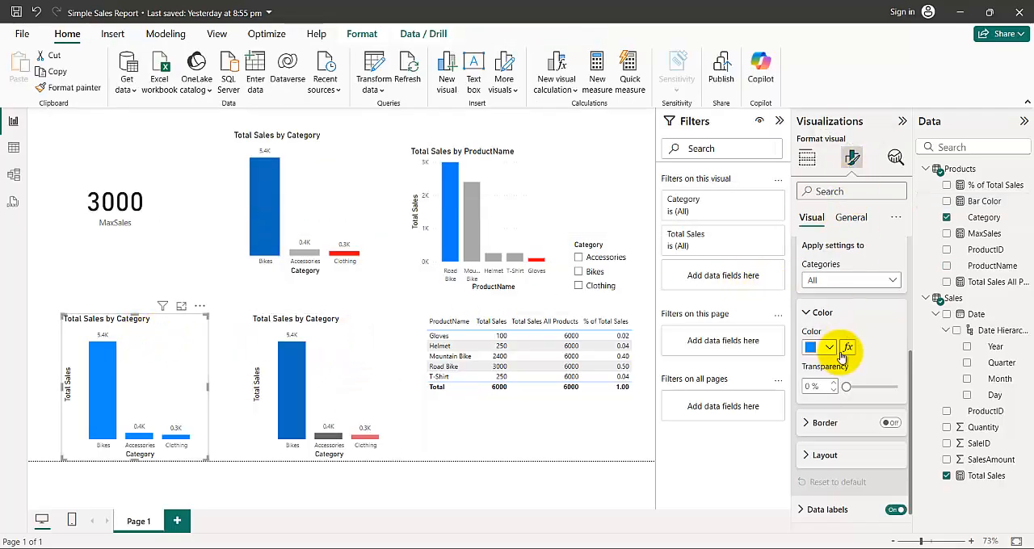
{"action": "left_click", "coordinate": [847, 348]}
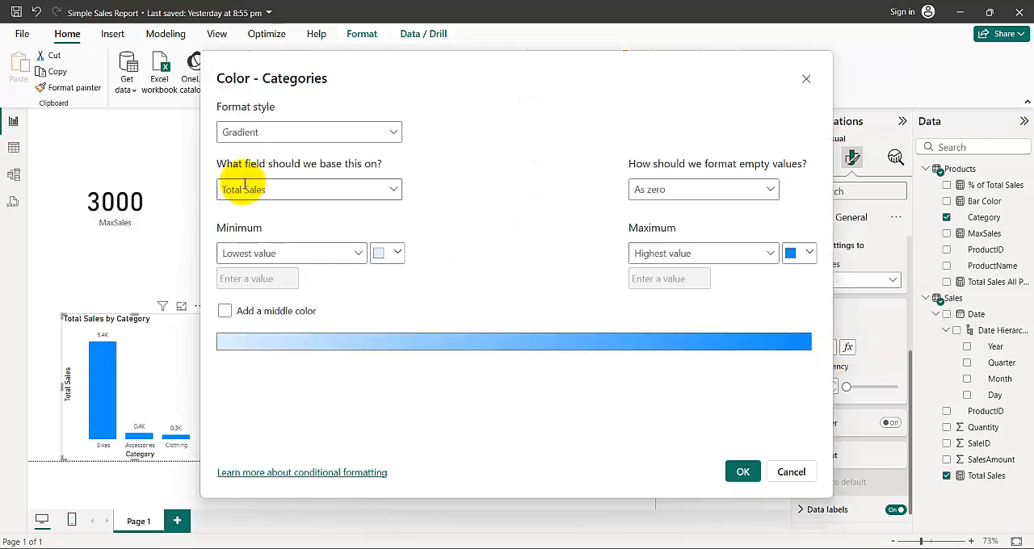
{"action": "left_click", "coordinate": [310, 134]}
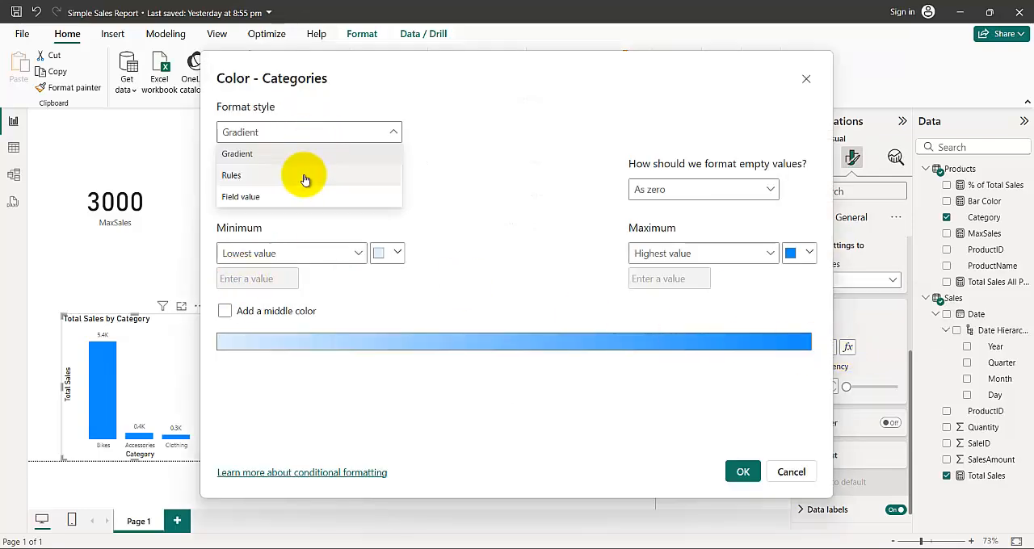
{"action": "left_click", "coordinate": [297, 177]}
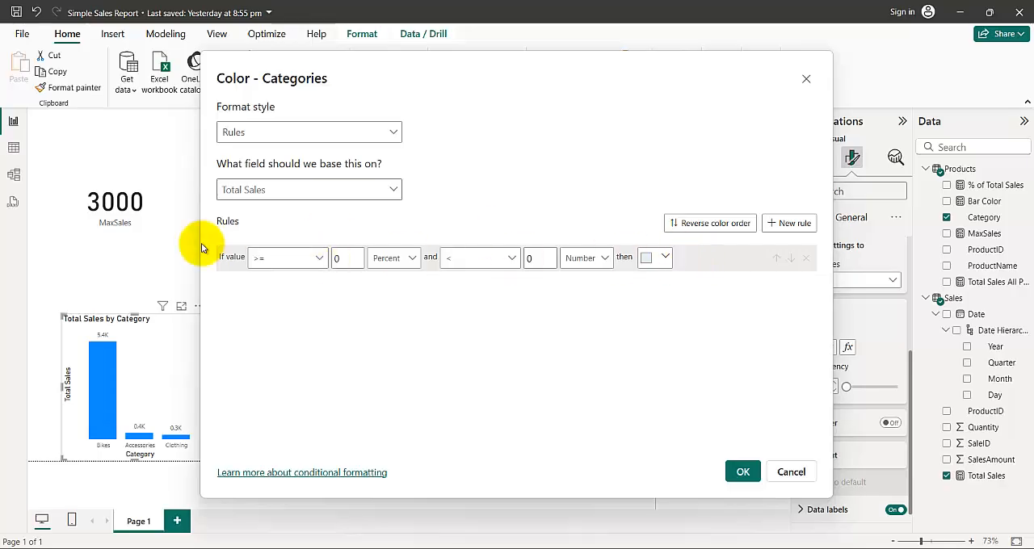
{"action": "left_click", "coordinate": [275, 258]}
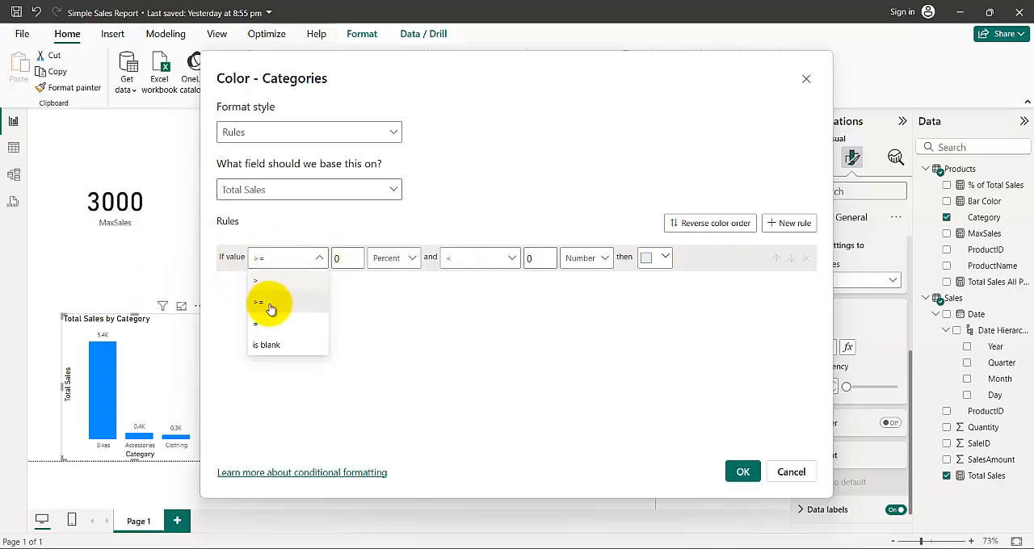
{"action": "left_click", "coordinate": [261, 283]}
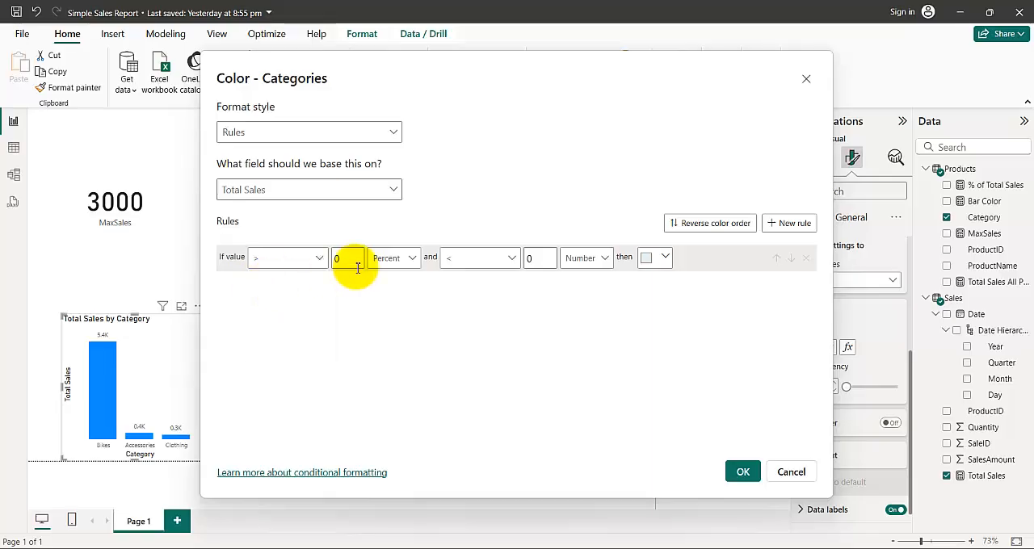
{"action": "left_click", "coordinate": [474, 263]}
{"action": "left_click", "coordinate": [457, 283]}
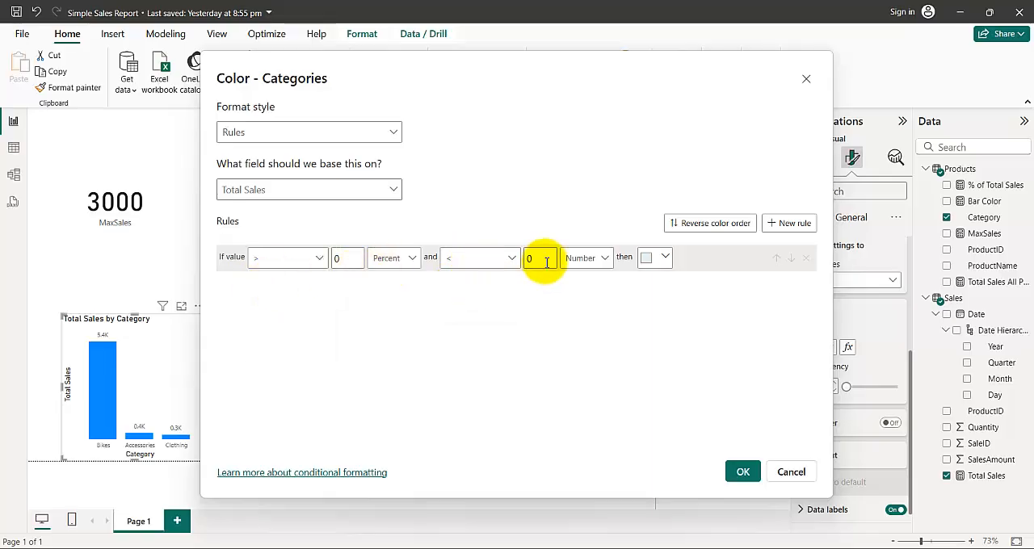
{"action": "left_click", "coordinate": [585, 257]}
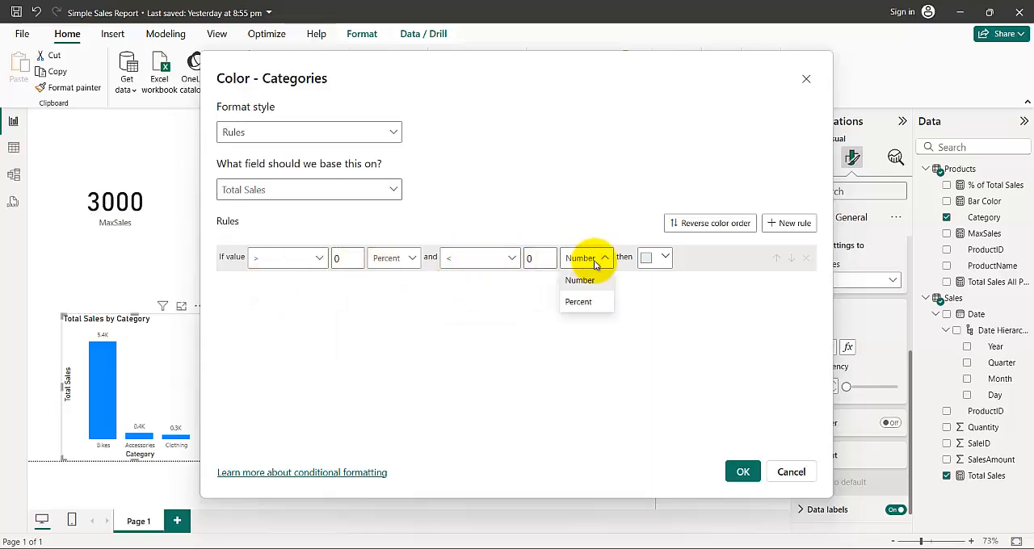
{"action": "left_click", "coordinate": [576, 302]}
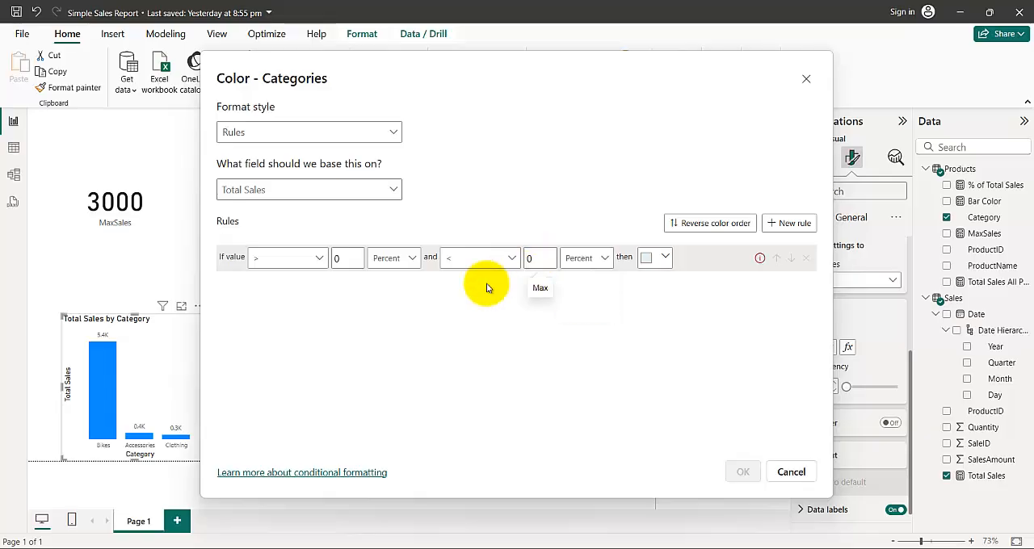
{"action": "left_click", "coordinate": [777, 468]}
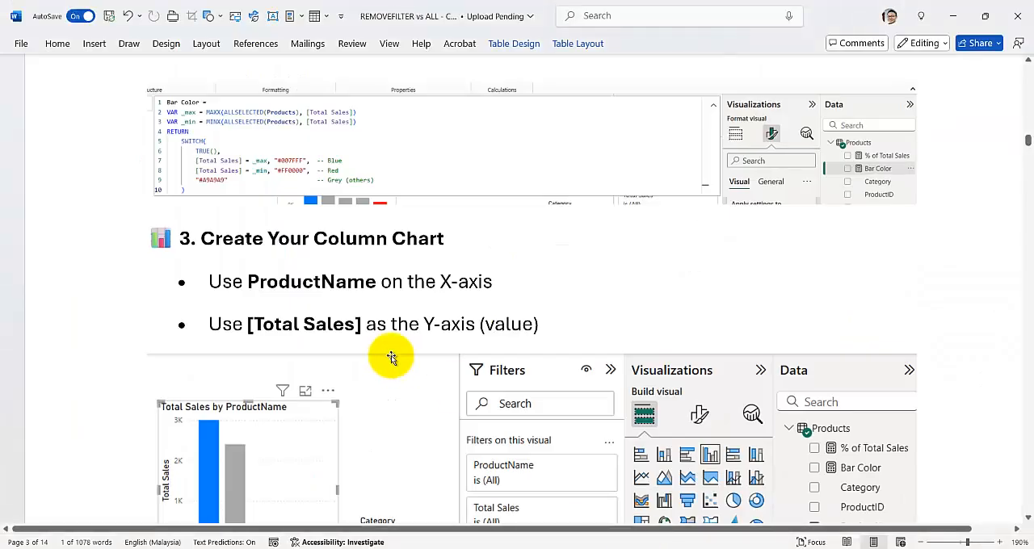
- Switch to the Word guide and read the Apply Conditional Formatting instructions and their Color - Categories illustration
{"action": "scroll", "coordinate": [394, 368], "scroll_direction": "down", "scroll_amount": 3}
{"action": "scroll", "coordinate": [395, 383], "scroll_direction": "down", "scroll_amount": 10}
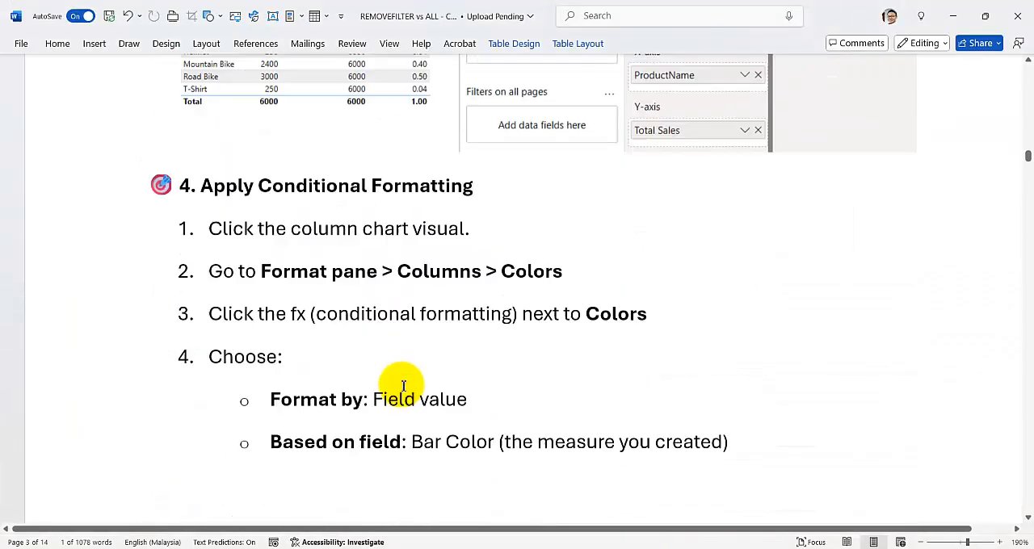
{"action": "scroll", "coordinate": [401, 385], "scroll_direction": "down", "scroll_amount": 5}
{"action": "scroll", "coordinate": [403, 385], "scroll_direction": "down", "scroll_amount": 15}
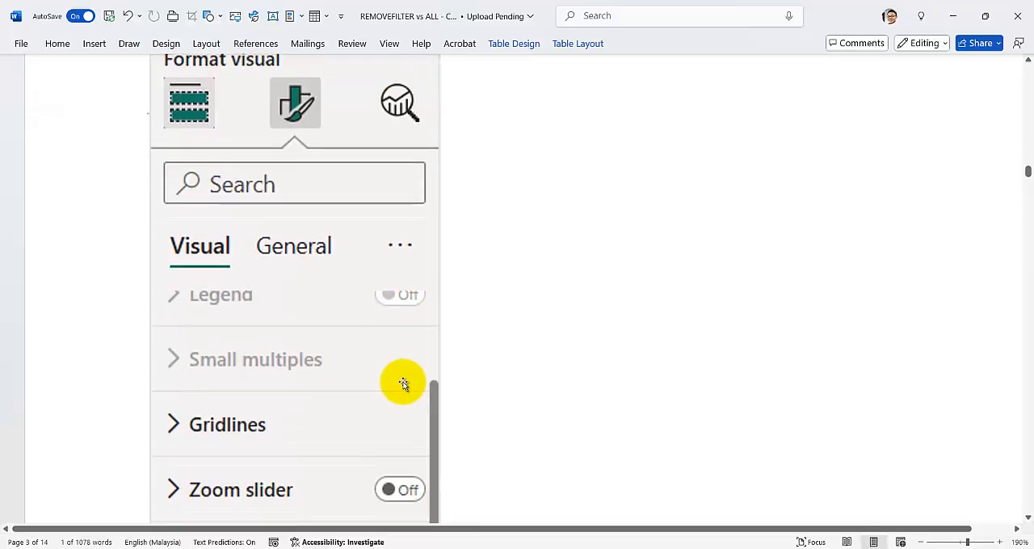
{"action": "scroll", "coordinate": [406, 382], "scroll_direction": "down", "scroll_amount": 12}
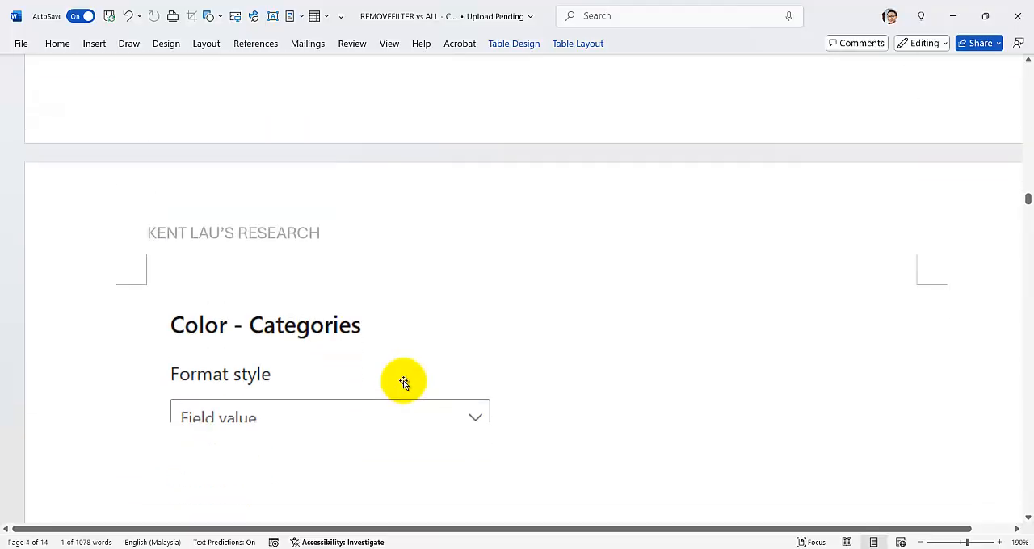
{"action": "scroll", "coordinate": [405, 382], "scroll_direction": "down", "scroll_amount": 12}
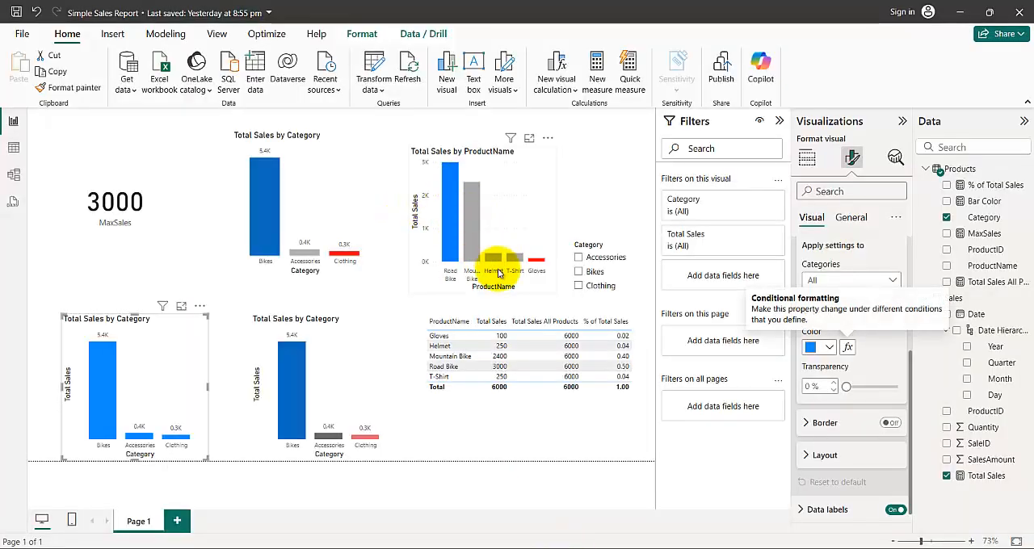
- Return to the Word guide and read the goal and color codes for highlighting the Top 3 products by Total Sales
{"action": "mouse_move", "coordinate": [638, 547]}
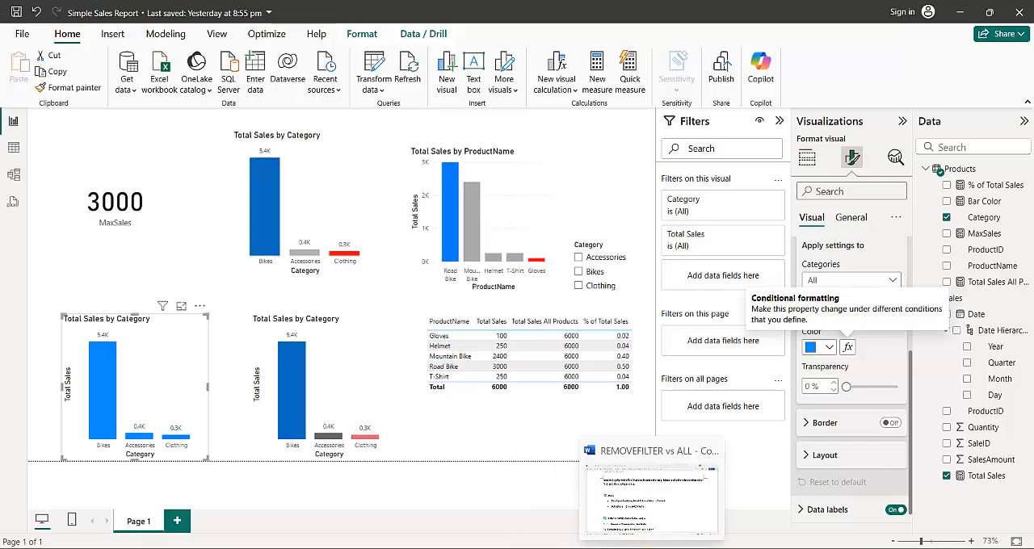
{"action": "left_click", "coordinate": [605, 505]}
{"action": "scroll", "coordinate": [420, 242], "scroll_direction": "down", "scroll_amount": 2}
{"action": "scroll", "coordinate": [344, 236], "scroll_direction": "up", "scroll_amount": 1}
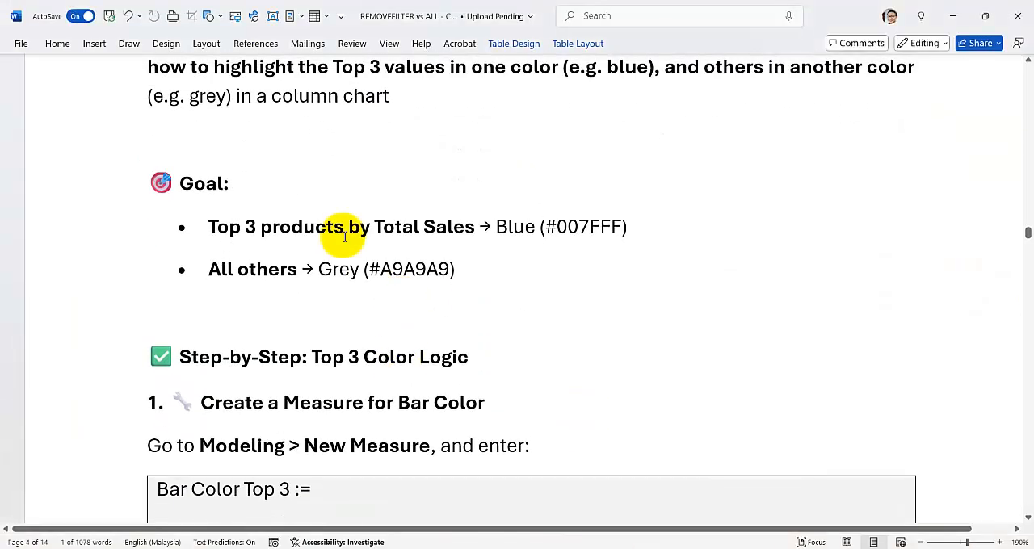
{"action": "scroll", "coordinate": [223, 217], "scroll_direction": "up", "scroll_amount": 2}
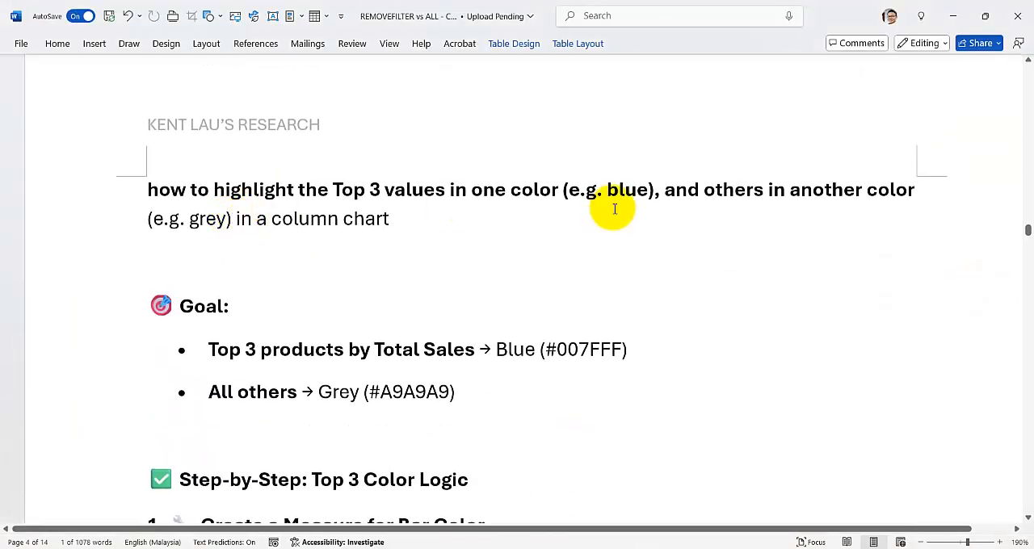
{"action": "scroll", "coordinate": [339, 277], "scroll_direction": "down", "scroll_amount": 3}
{"action": "scroll", "coordinate": [296, 261], "scroll_direction": "down", "scroll_amount": 3}
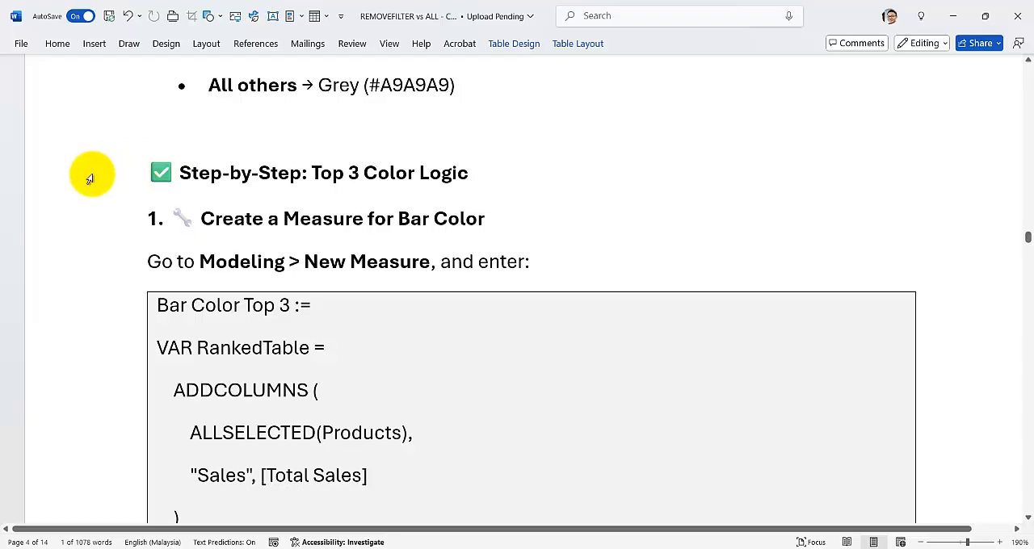
- Read the Bar Color Top 3 measure's RankedTable and RankedWithIndex variables in the guide, highlighting the RANKX function
{"action": "scroll", "coordinate": [127, 250], "scroll_direction": "down", "scroll_amount": 3}
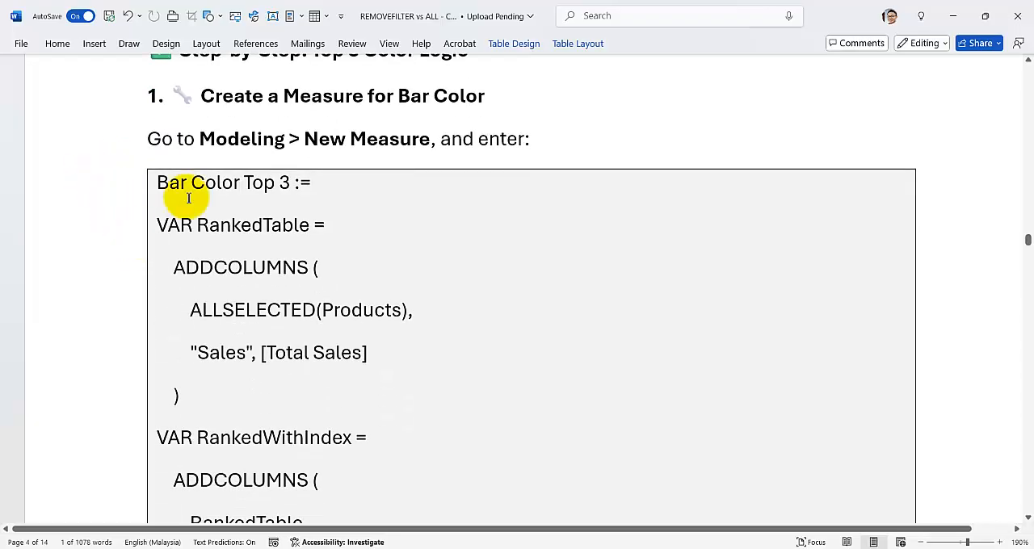
{"action": "scroll", "coordinate": [276, 209], "scroll_direction": "down", "scroll_amount": 3}
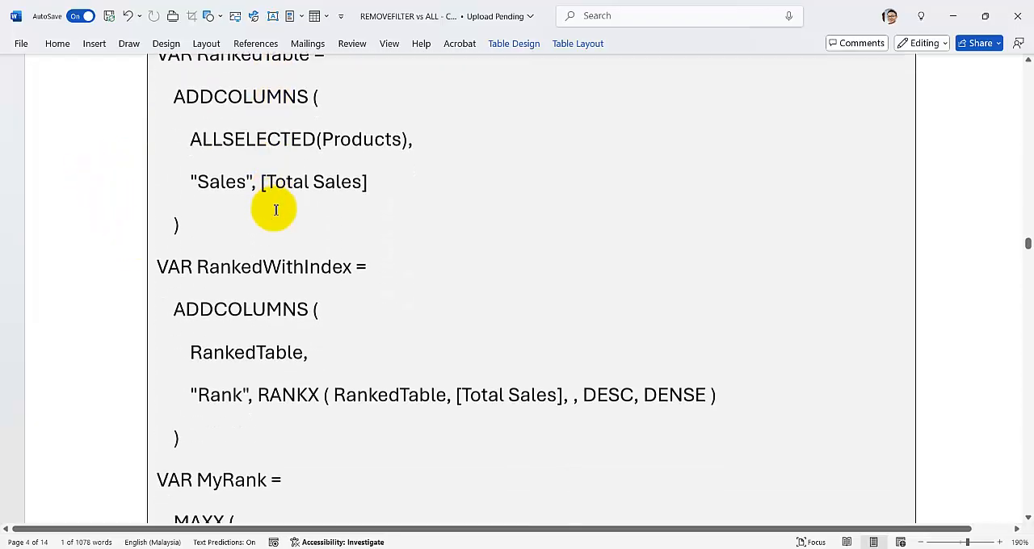
{"action": "scroll", "coordinate": [277, 210], "scroll_direction": "up", "scroll_amount": 2}
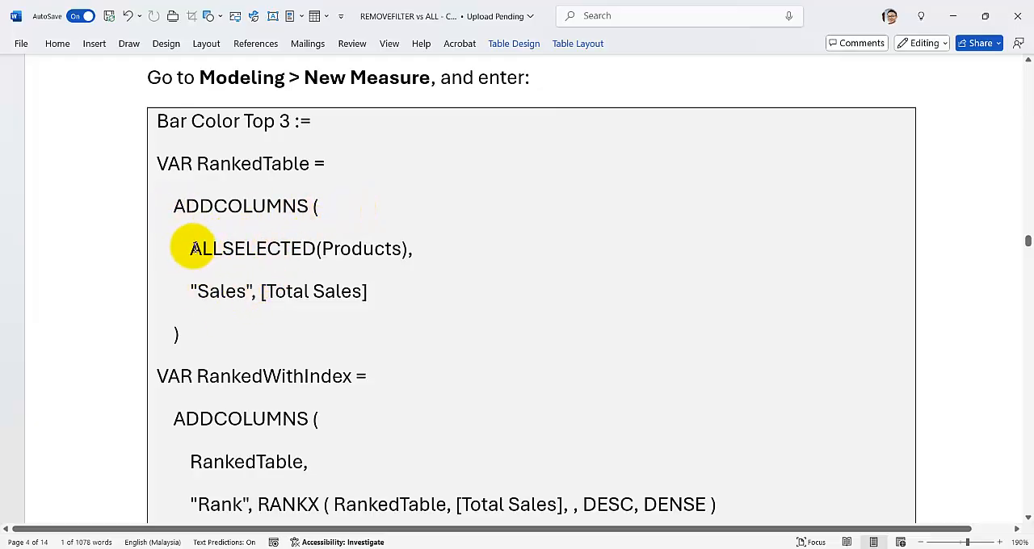
{"action": "scroll", "coordinate": [191, 353], "scroll_direction": "down", "scroll_amount": 1}
{"action": "scroll", "coordinate": [194, 347], "scroll_direction": "down", "scroll_amount": 3}
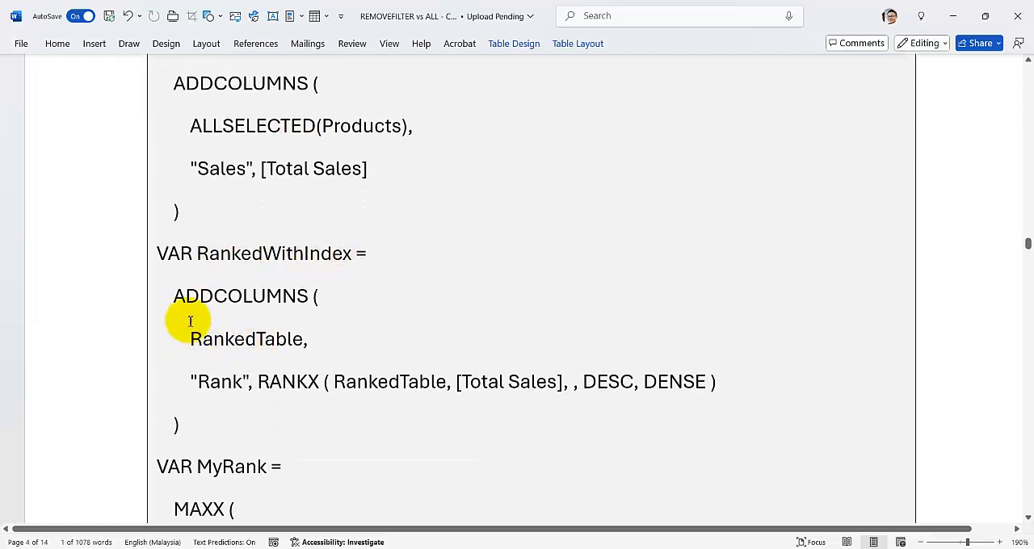
{"action": "scroll", "coordinate": [182, 313], "scroll_direction": "down", "scroll_amount": 2}
{"action": "scroll", "coordinate": [268, 321], "scroll_direction": "up", "scroll_amount": 3}
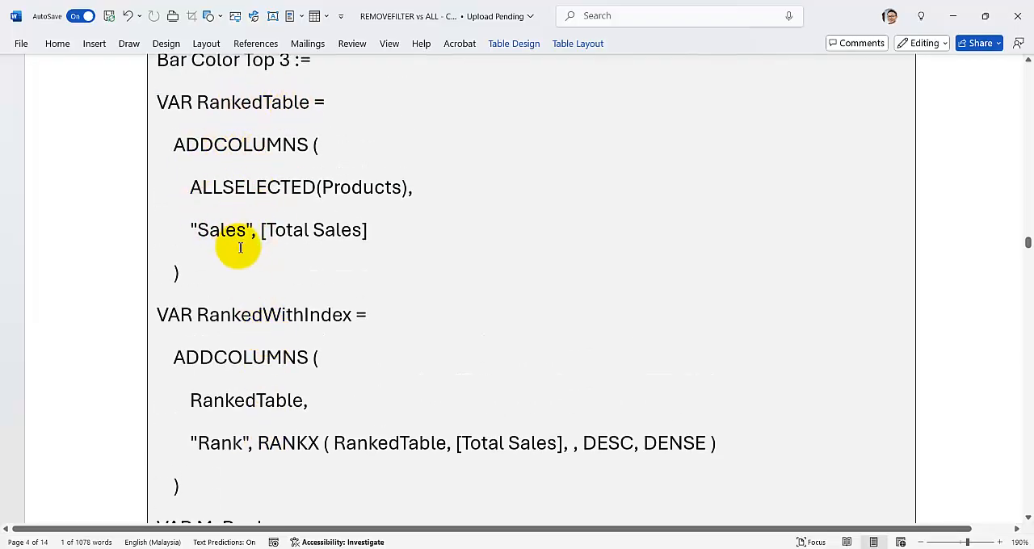
{"action": "scroll", "coordinate": [330, 420], "scroll_direction": "down", "scroll_amount": 1}
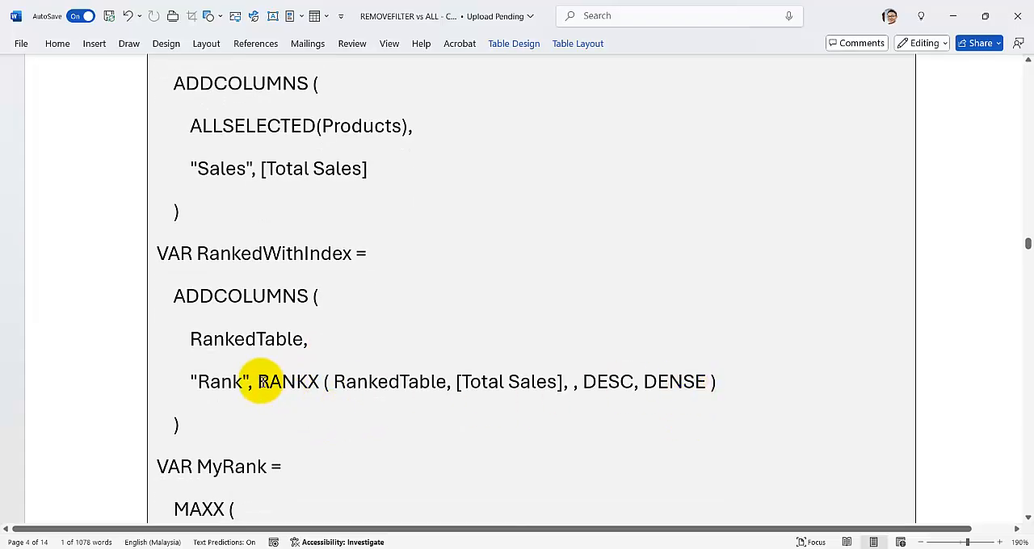
{"action": "left_click_drag", "start_coordinate": [258, 381], "coordinate": [319, 381]}
- Examine the MyRank variable and the SWITCH color logic, and trace them back to the RANKX and RankedTable definitions
{"action": "scroll", "coordinate": [219, 414], "scroll_direction": "down", "scroll_amount": 3}
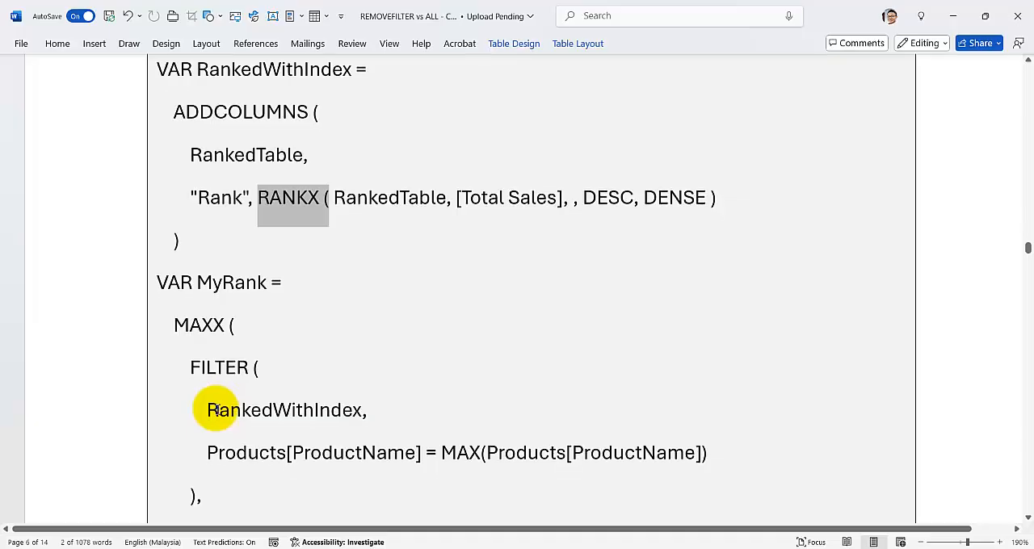
{"action": "scroll", "coordinate": [211, 408], "scroll_direction": "down", "scroll_amount": 2}
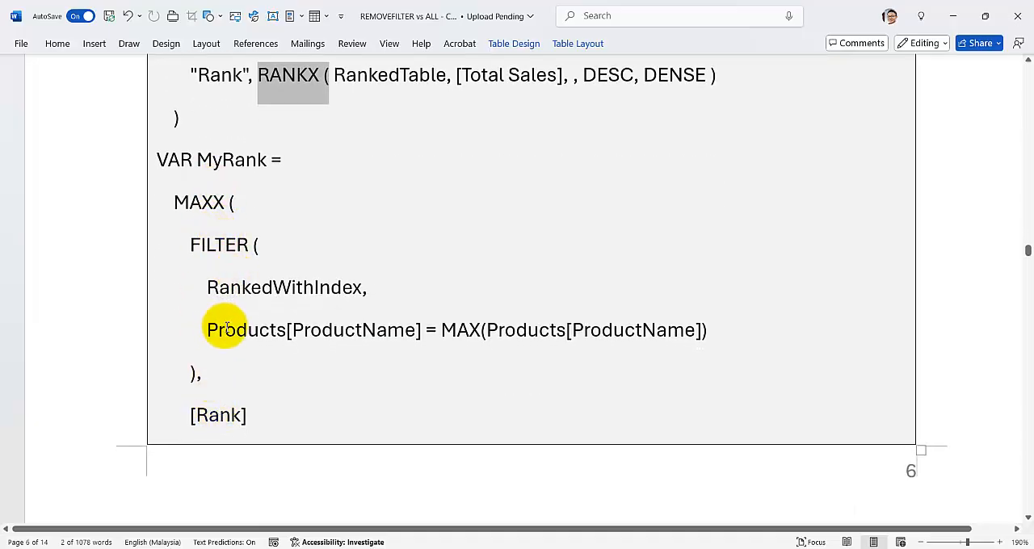
{"action": "scroll", "coordinate": [205, 386], "scroll_direction": "down", "scroll_amount": 3}
{"action": "scroll", "coordinate": [205, 386], "scroll_direction": "down", "scroll_amount": 6}
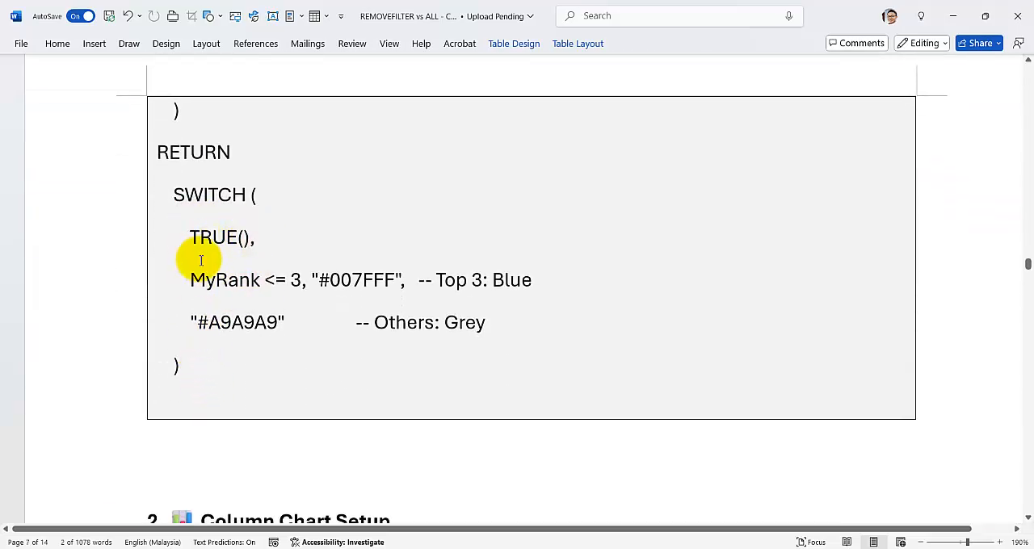
{"action": "scroll", "coordinate": [203, 312], "scroll_direction": "up", "scroll_amount": 7}
{"action": "scroll", "coordinate": [209, 312], "scroll_direction": "up", "scroll_amount": 3}
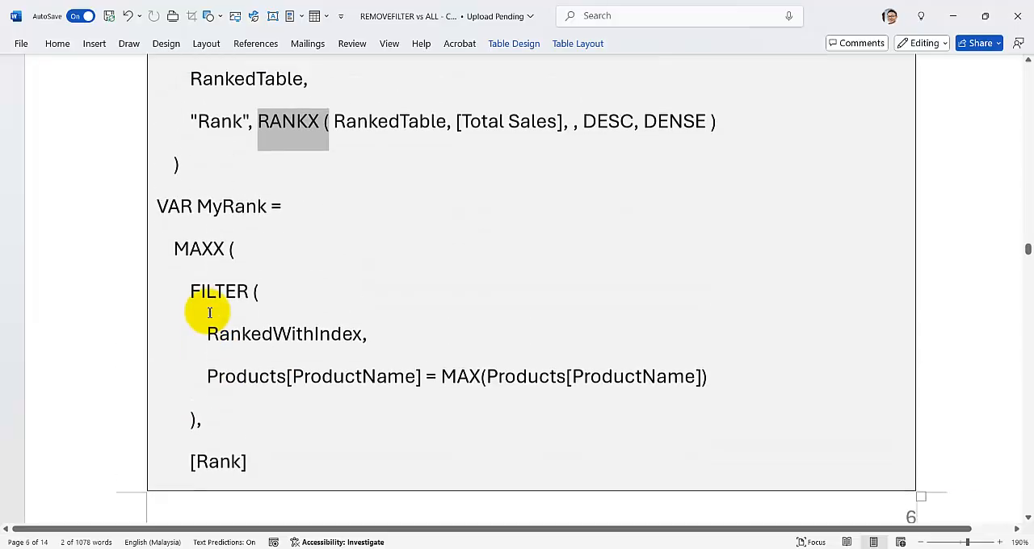
{"action": "scroll", "coordinate": [209, 312], "scroll_direction": "up", "scroll_amount": 3}
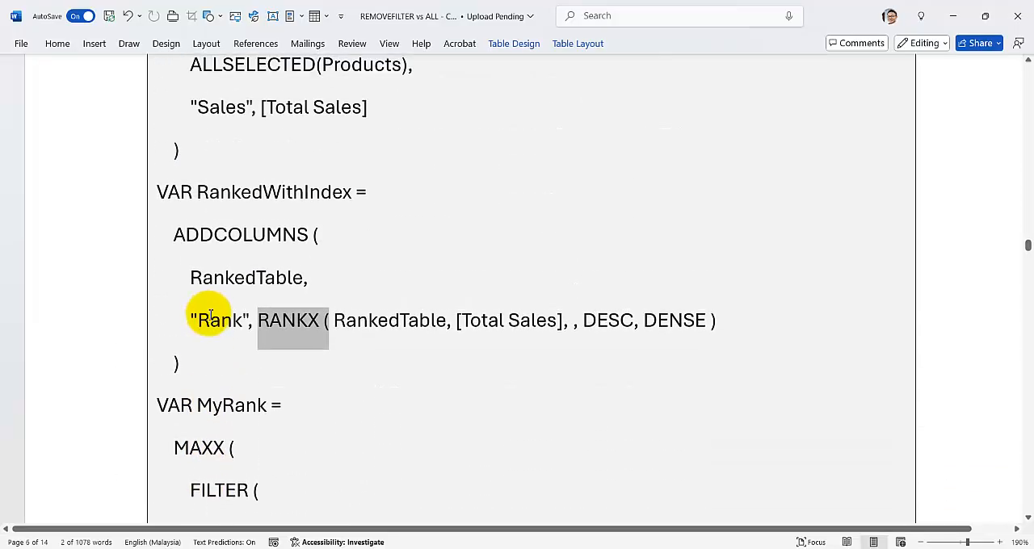
{"action": "left_click", "coordinate": [333, 309]}
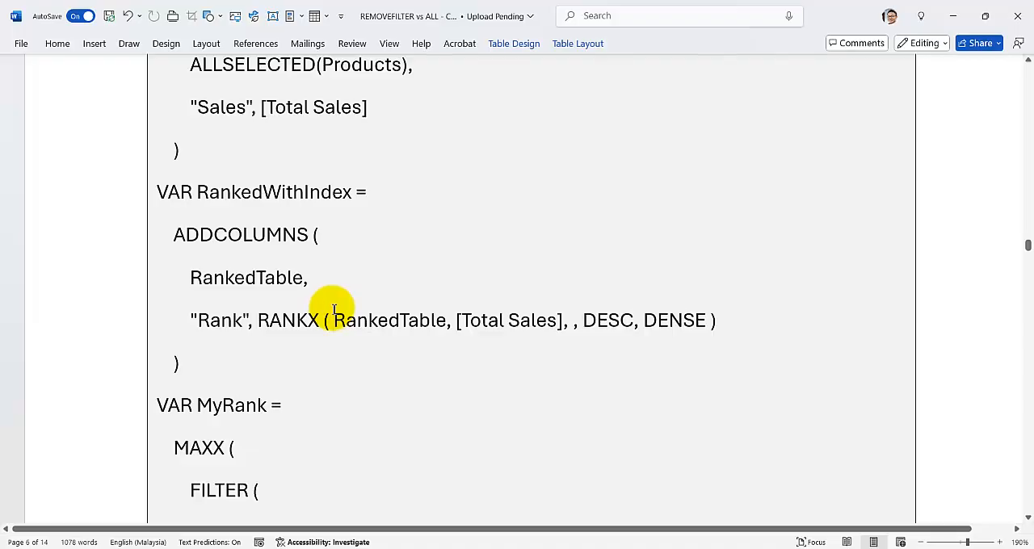
{"action": "scroll", "coordinate": [333, 309], "scroll_direction": "up", "scroll_amount": 2}
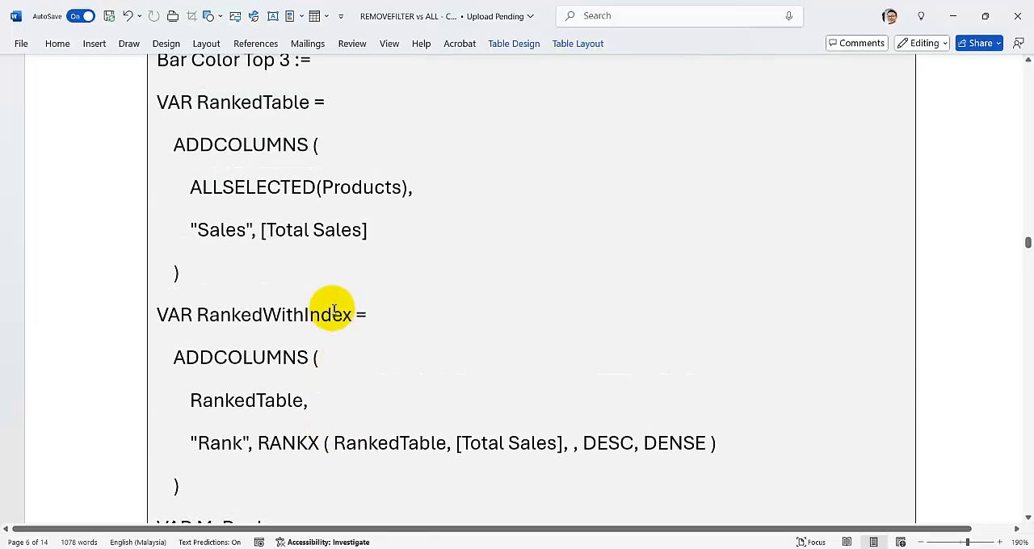
{"action": "scroll", "coordinate": [333, 309], "scroll_direction": "up", "scroll_amount": 1}
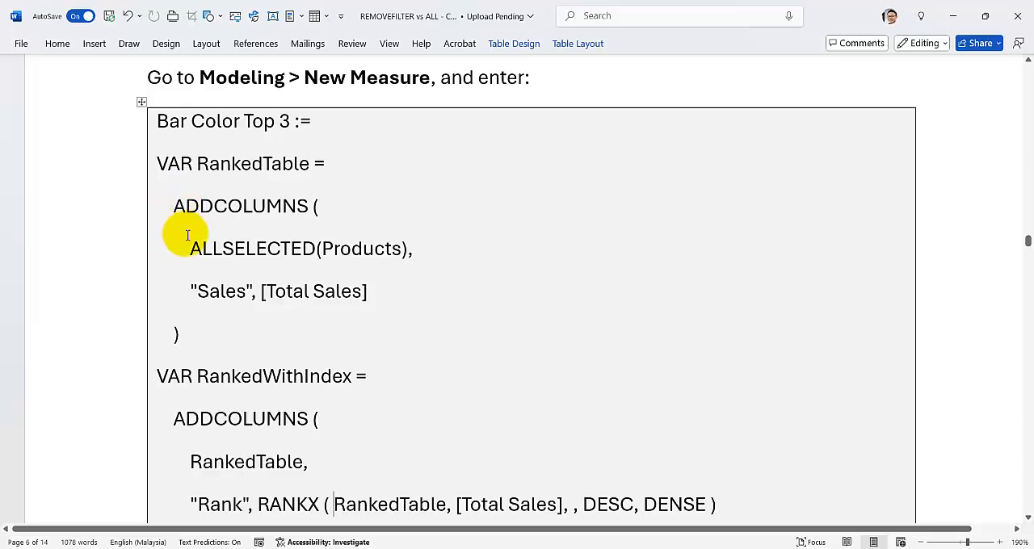
- Read the guide's Column Chart Setup and Apply Conditional Formatting sections, and return to the MyRank part of the measure code
{"action": "scroll", "coordinate": [194, 236], "scroll_direction": "down", "scroll_amount": 15}
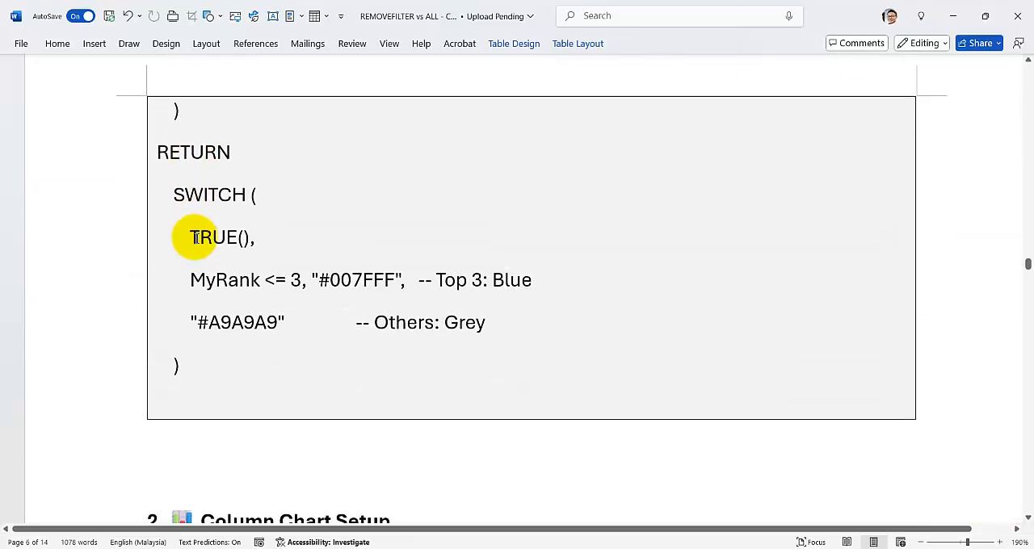
{"action": "scroll", "coordinate": [196, 238], "scroll_direction": "down", "scroll_amount": 3}
{"action": "scroll", "coordinate": [196, 239], "scroll_direction": "down", "scroll_amount": 5}
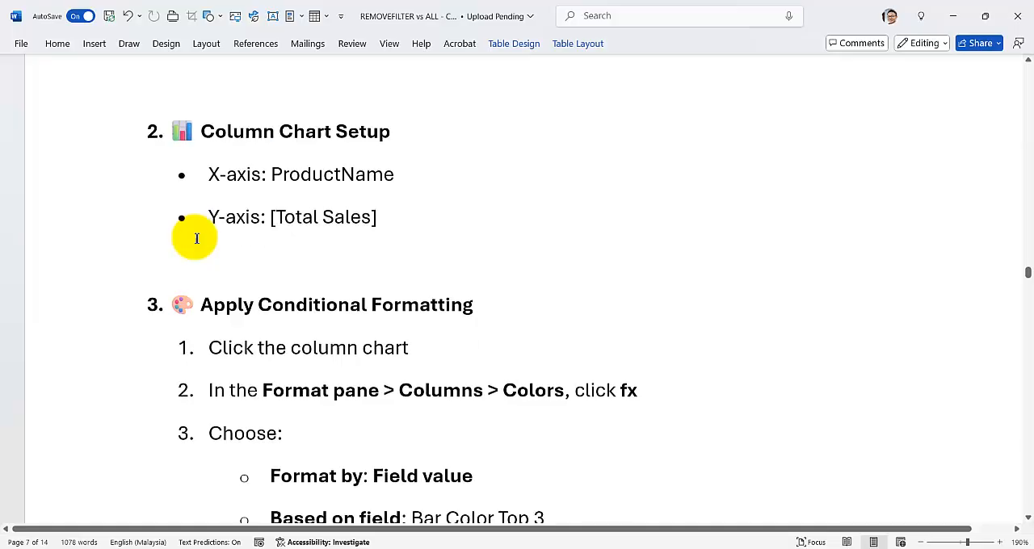
{"action": "scroll", "coordinate": [279, 428], "scroll_direction": "up", "scroll_amount": 12}
{"action": "scroll", "coordinate": [284, 427], "scroll_direction": "up", "scroll_amount": 10}
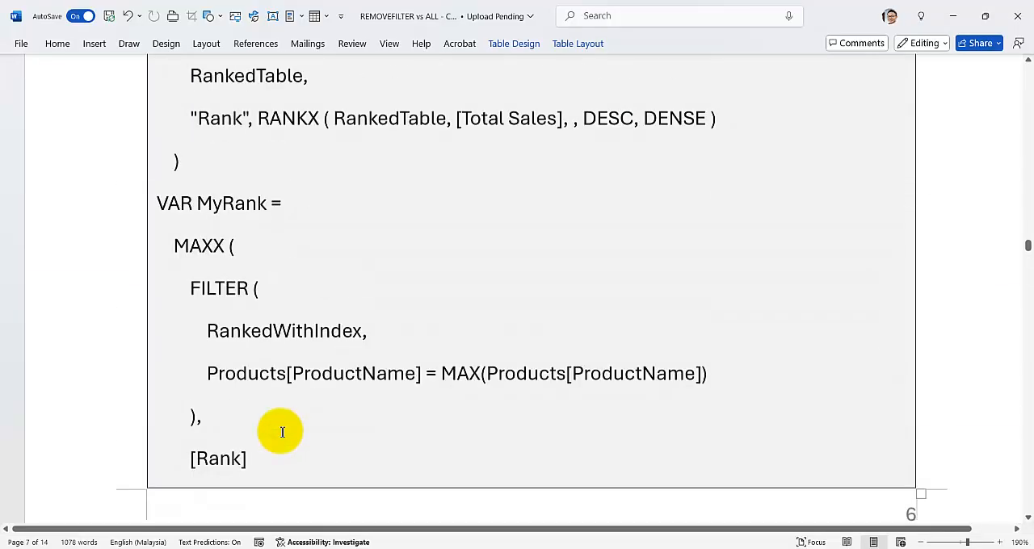